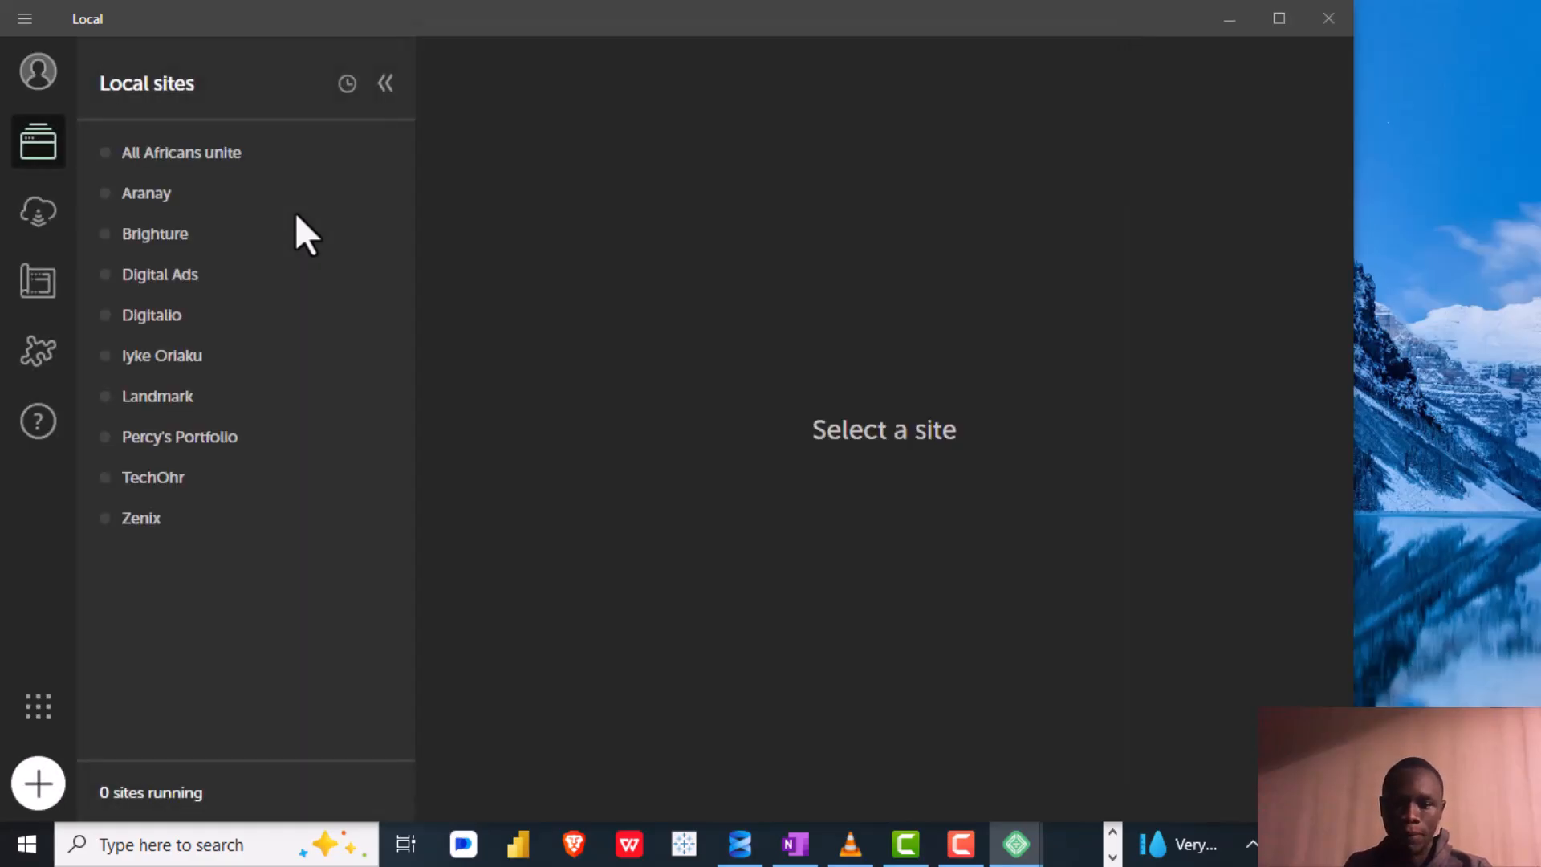
Maximize the Local window to fill the whole screen
click(1287, 17)
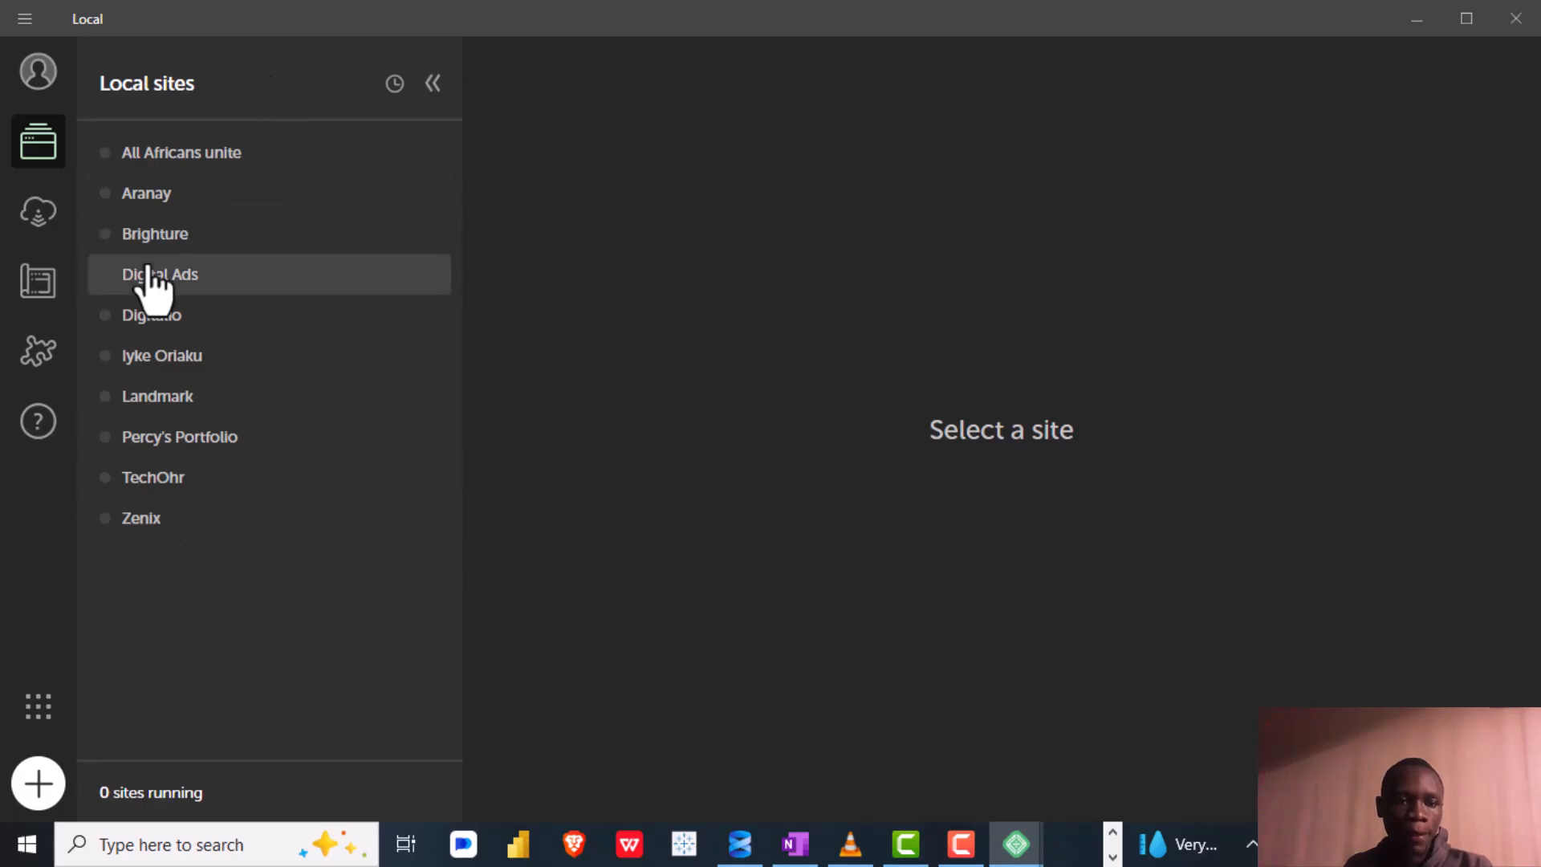
Open and close the account menu, then browse the Connect page and return to sites
click(52, 78)
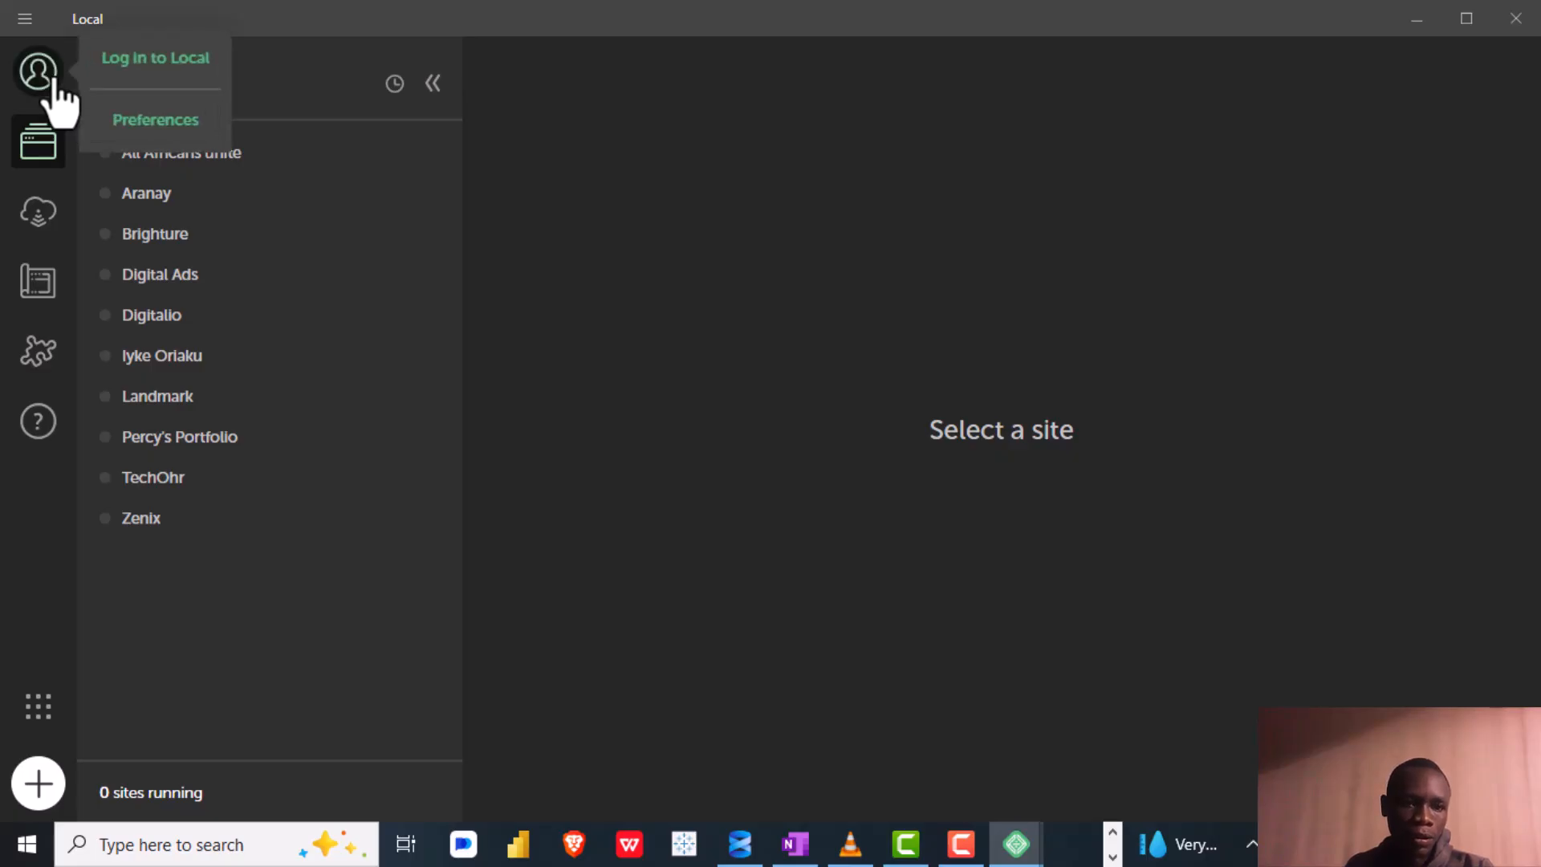
click(44, 164)
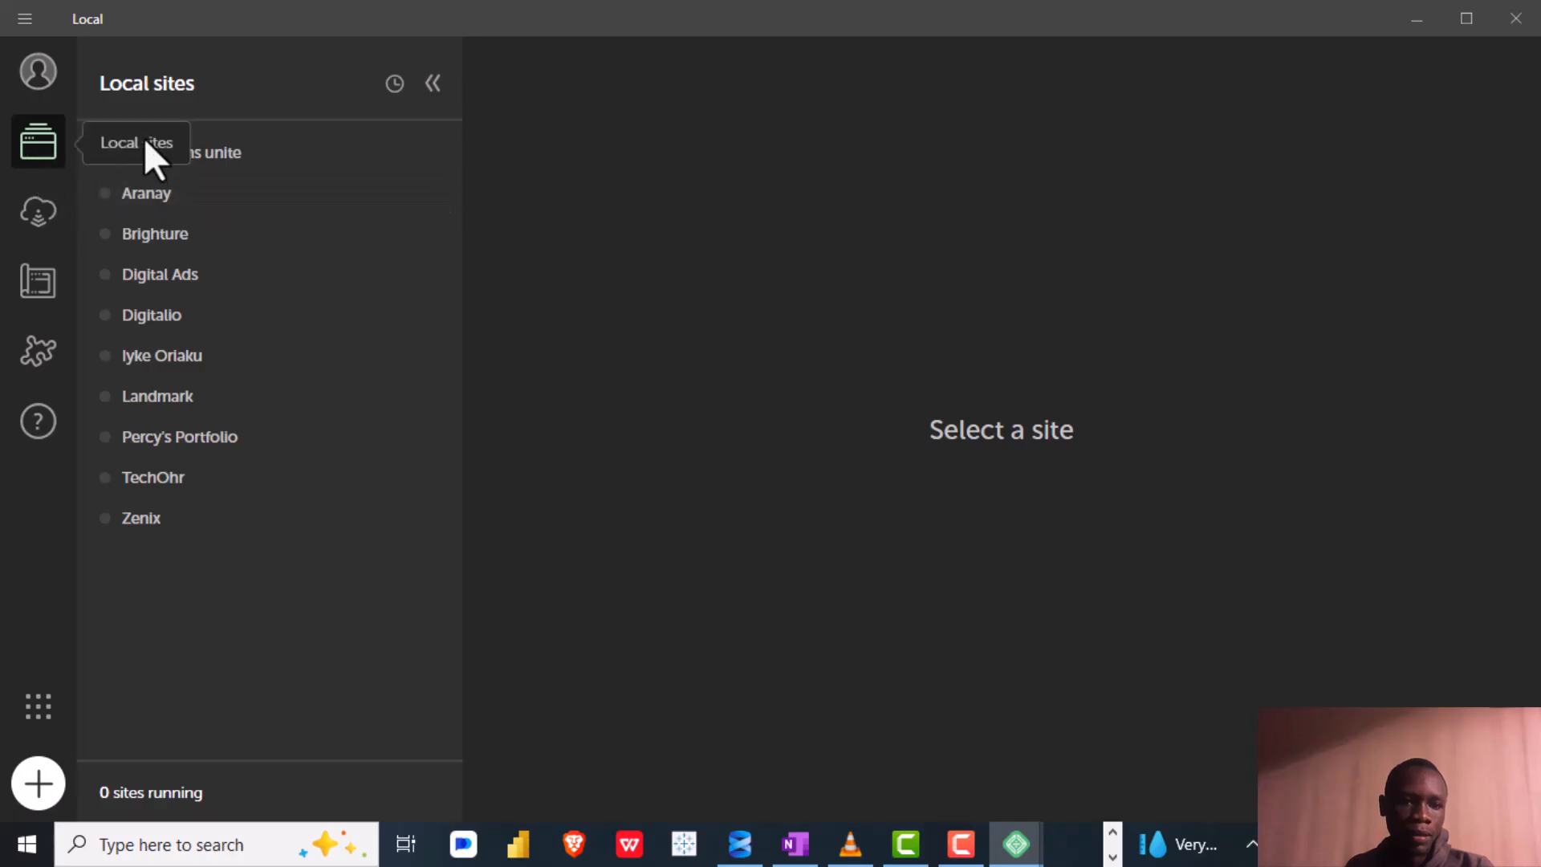
click(47, 225)
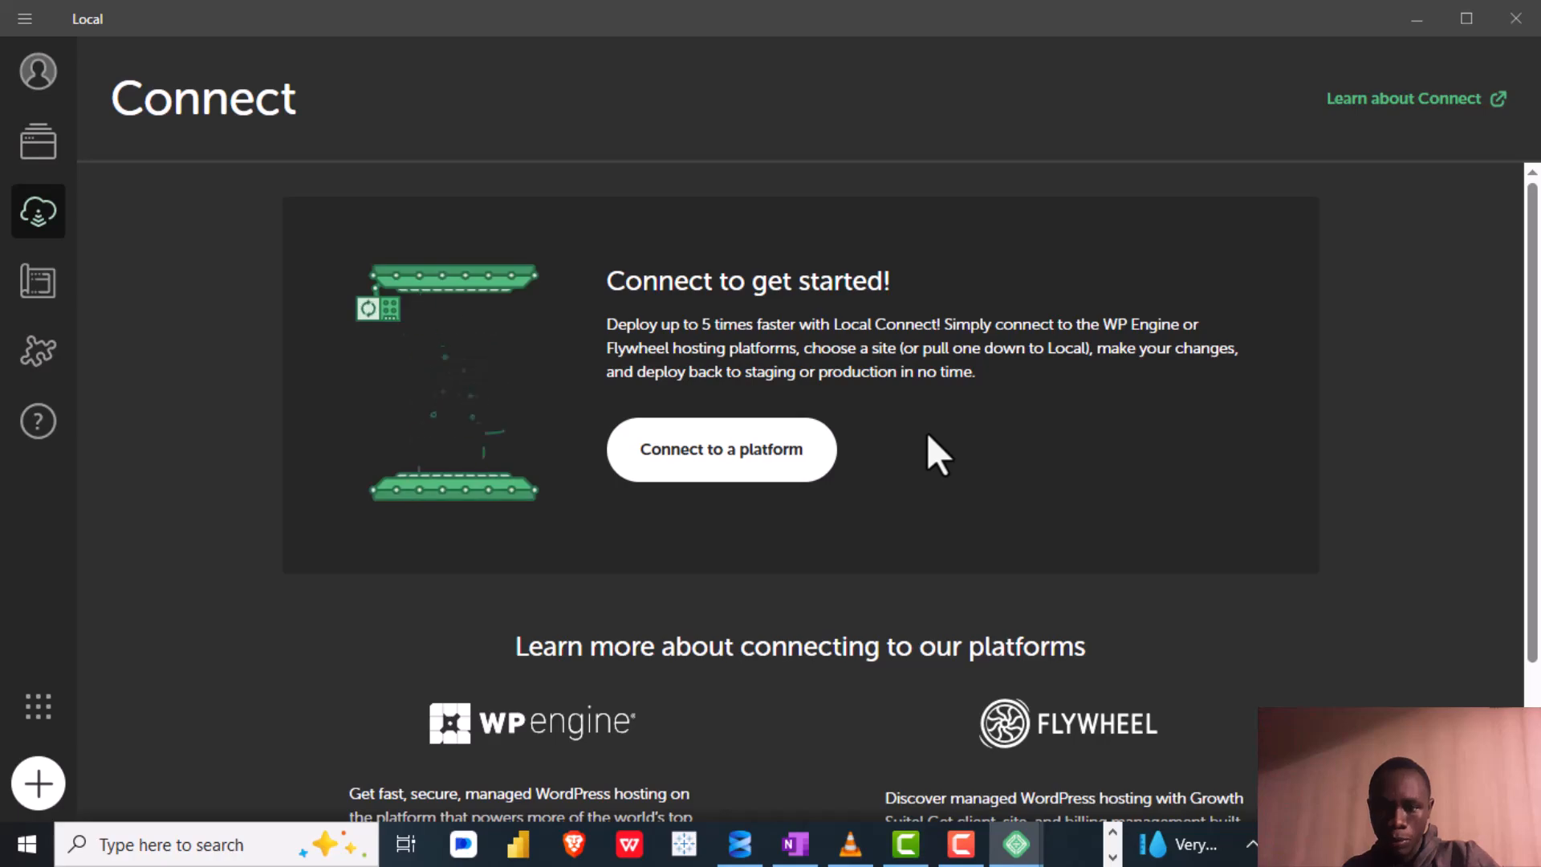
scroll(929, 436, down, 2)
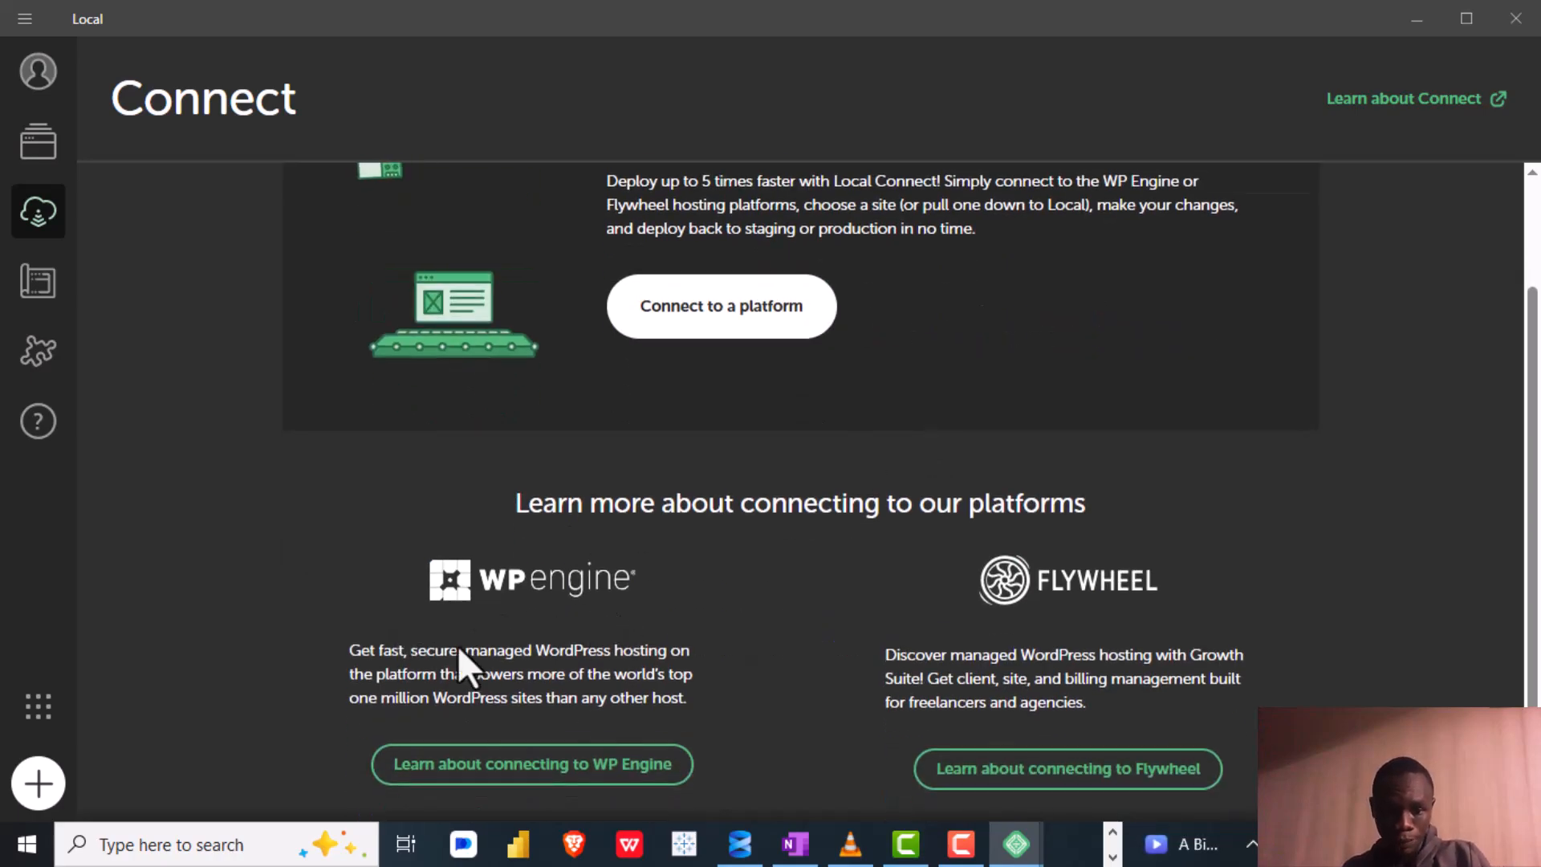
scroll(825, 536, up, 2)
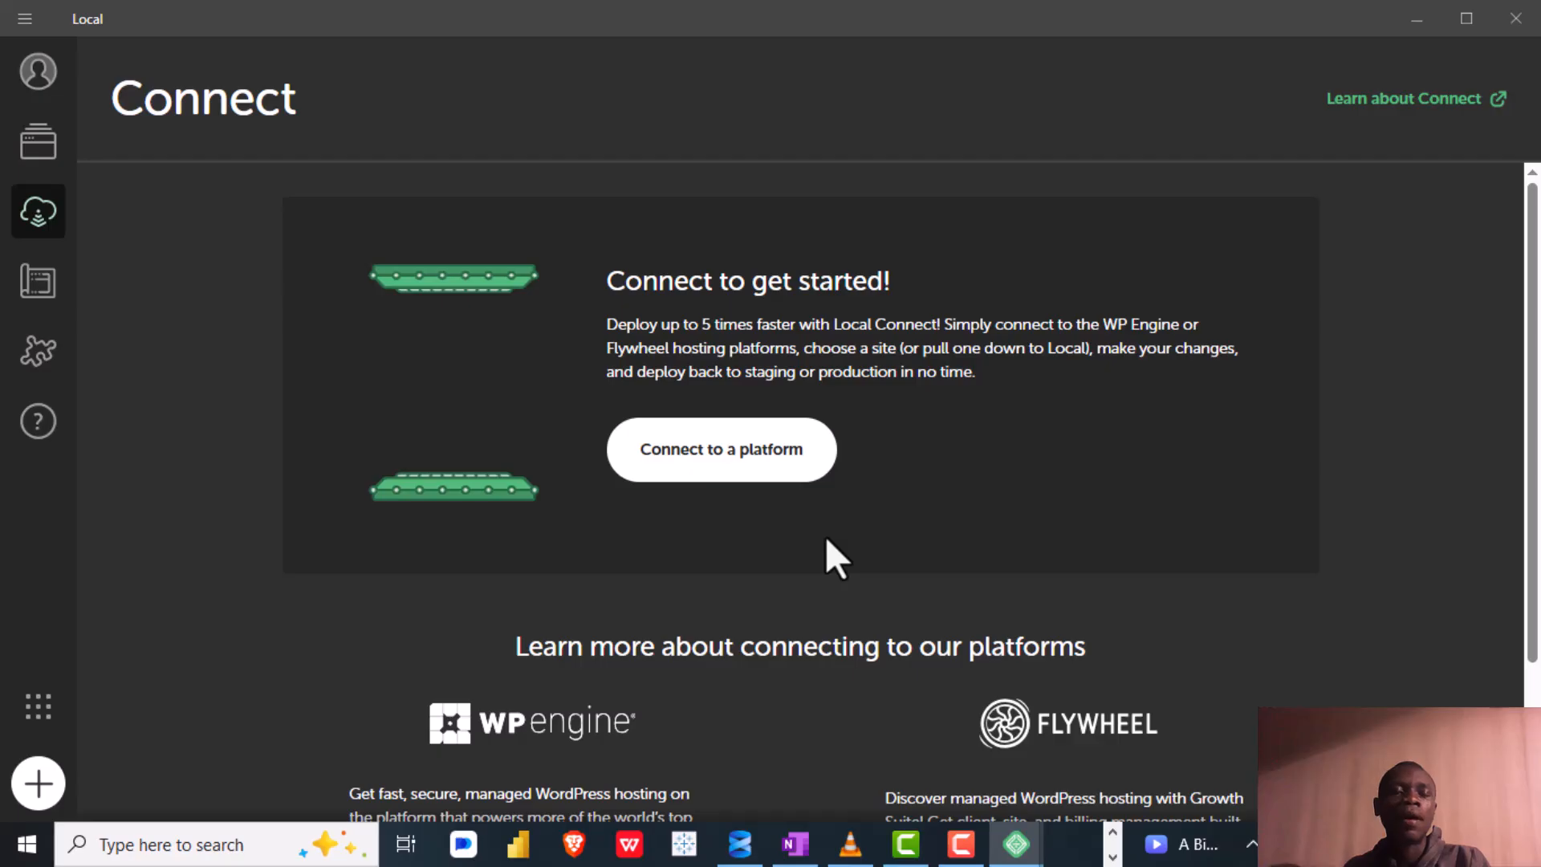
click(32, 165)
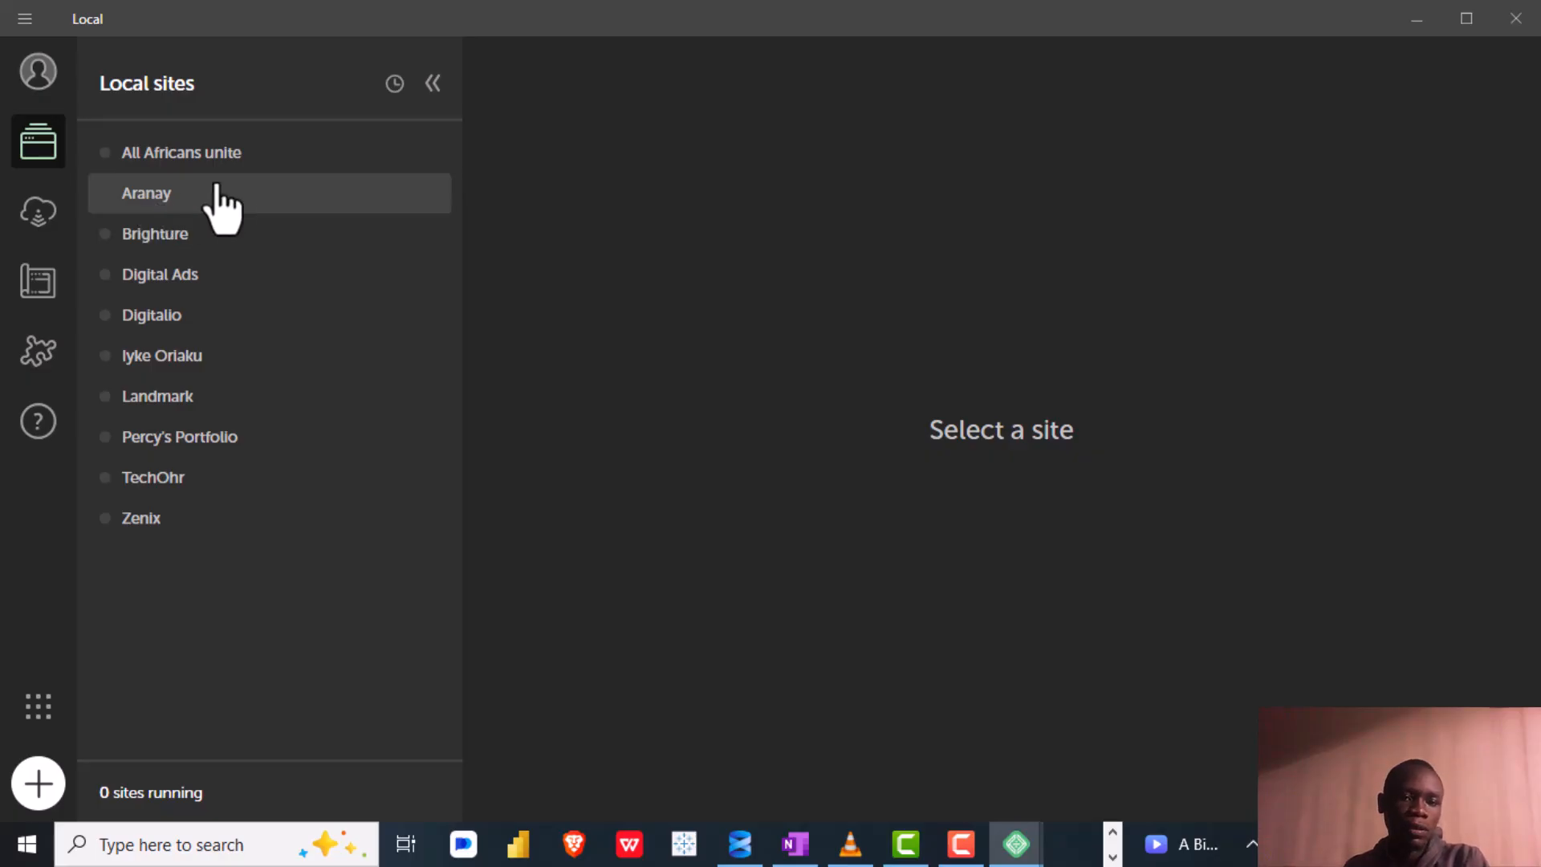
Select the Aranay site, then switch to the Connect page and scroll through it
click(160, 213)
click(40, 225)
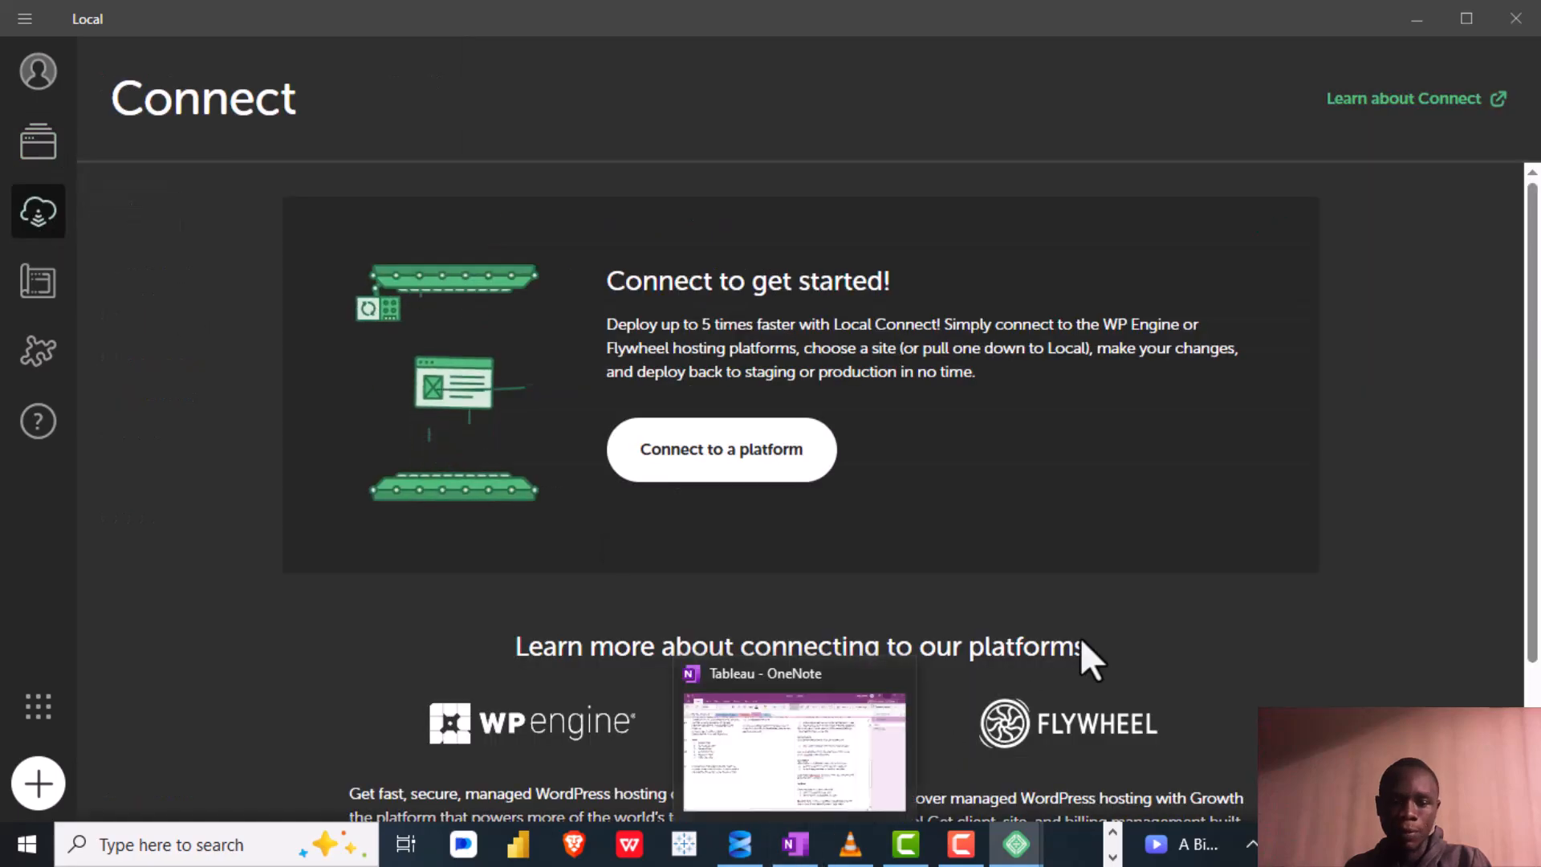
scroll(1080, 638, down, 1)
scroll(1080, 639, down, 2)
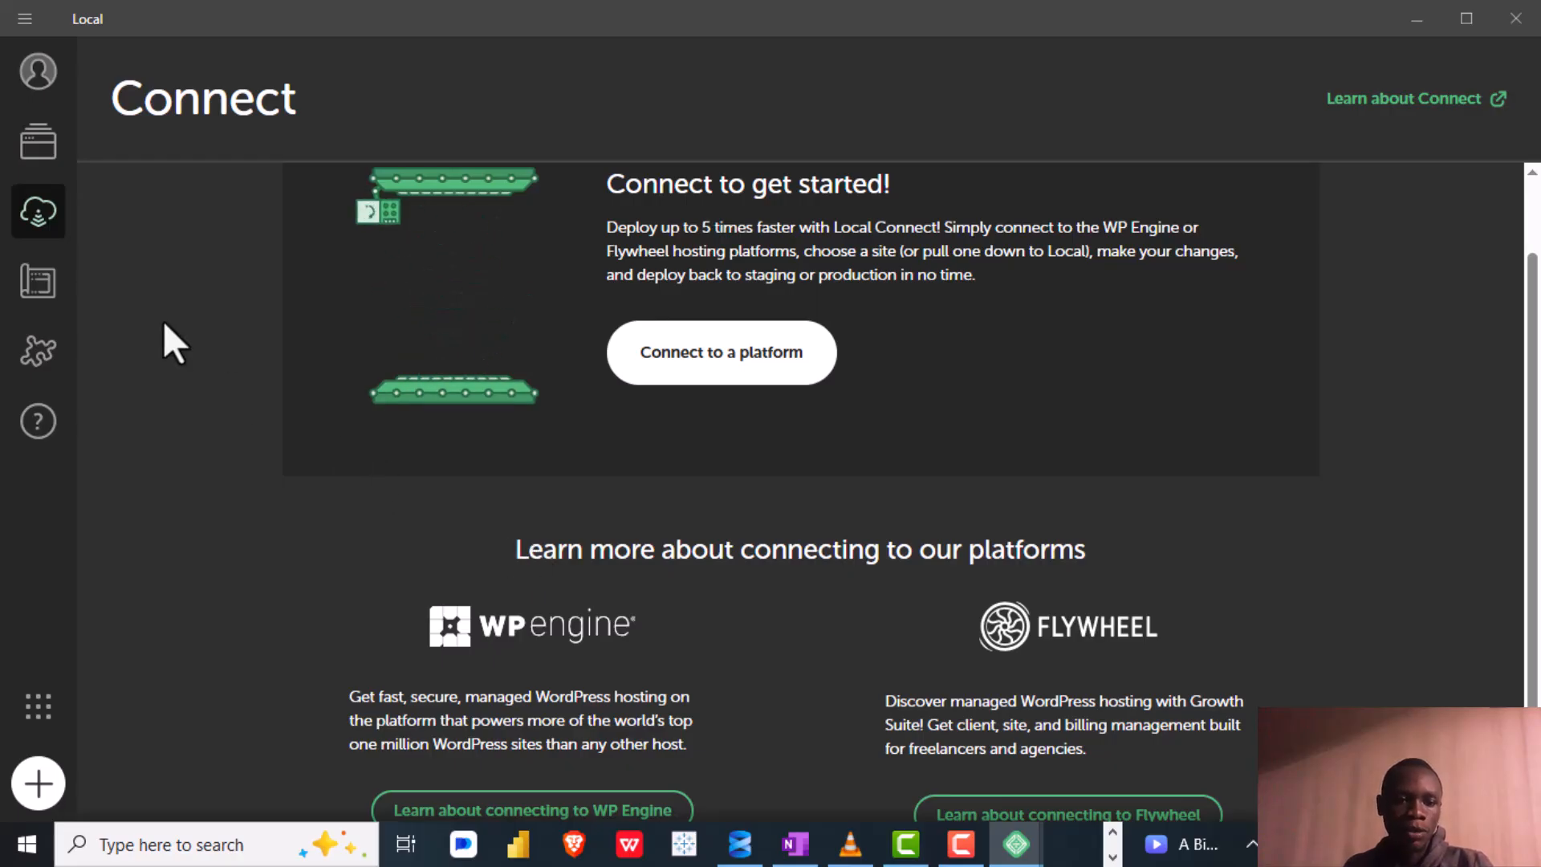
Visit Blueprints and Add-ons, then browse the More from WP Engine product list
click(37, 283)
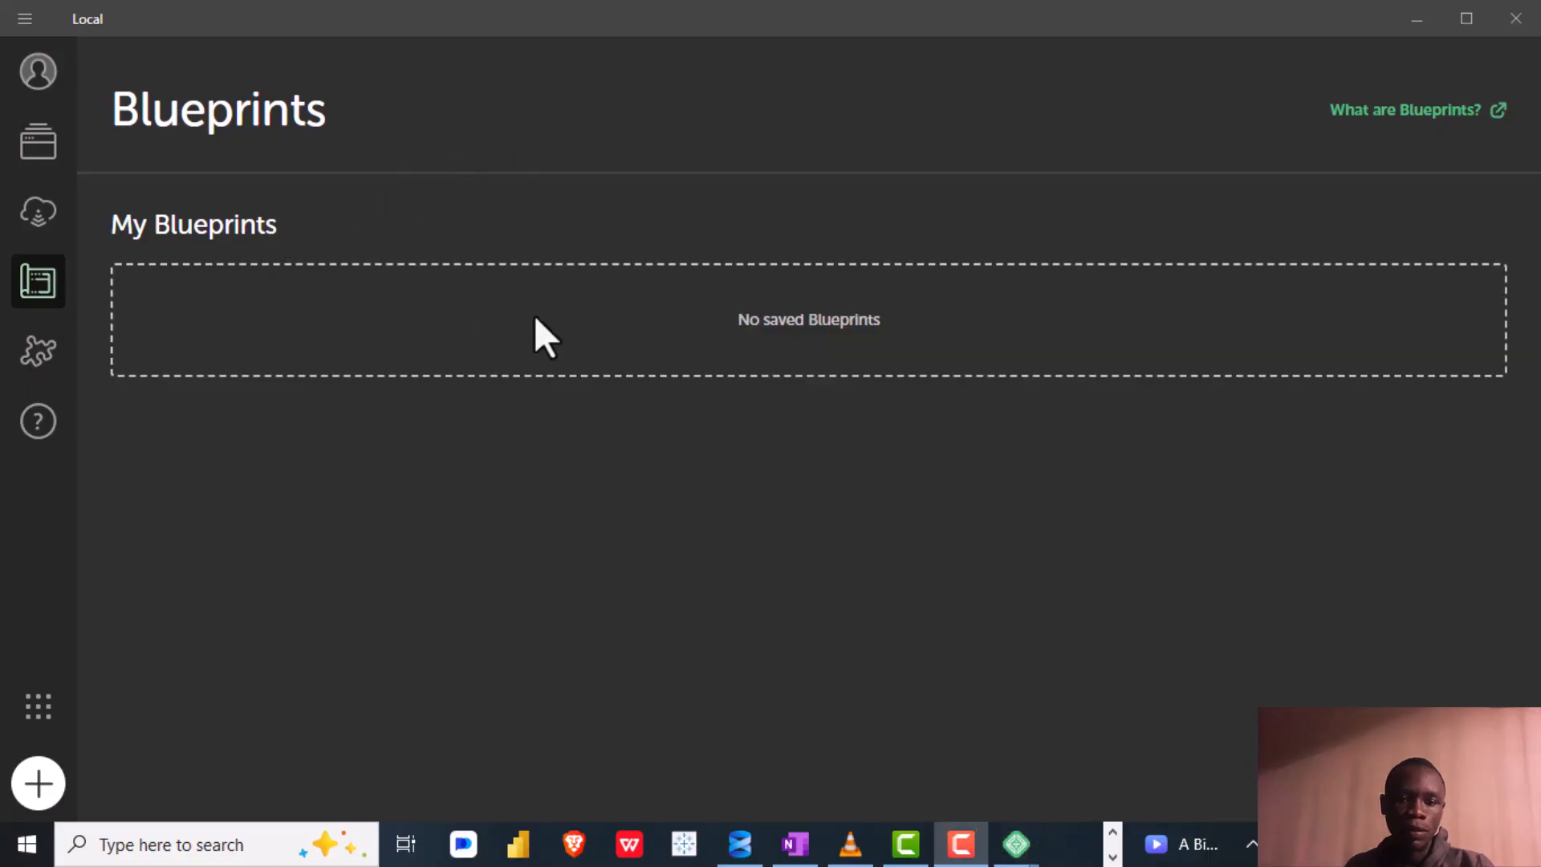
click(42, 357)
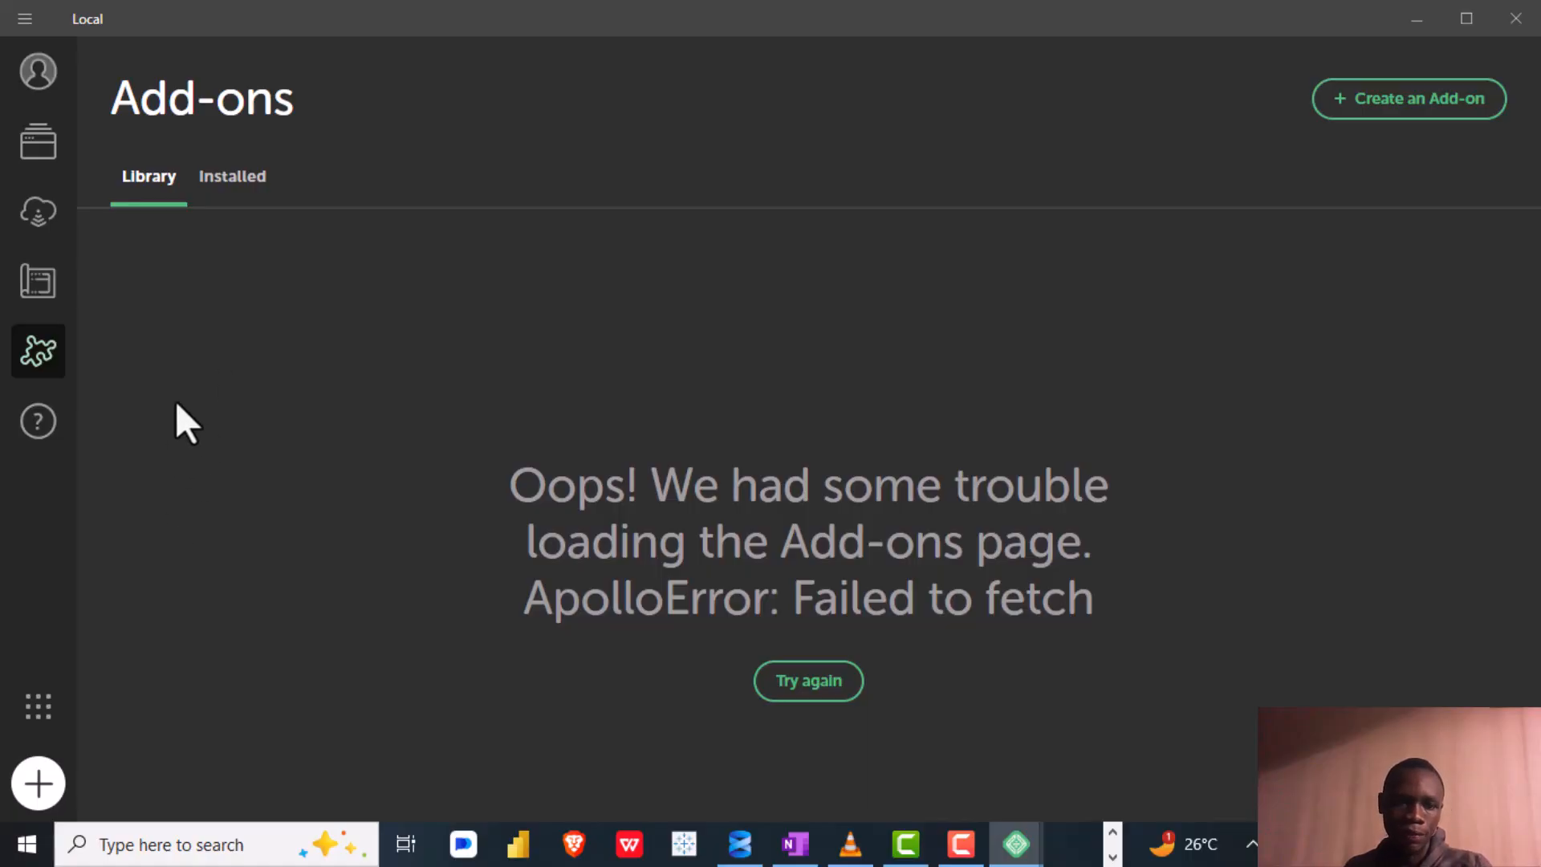
click(42, 724)
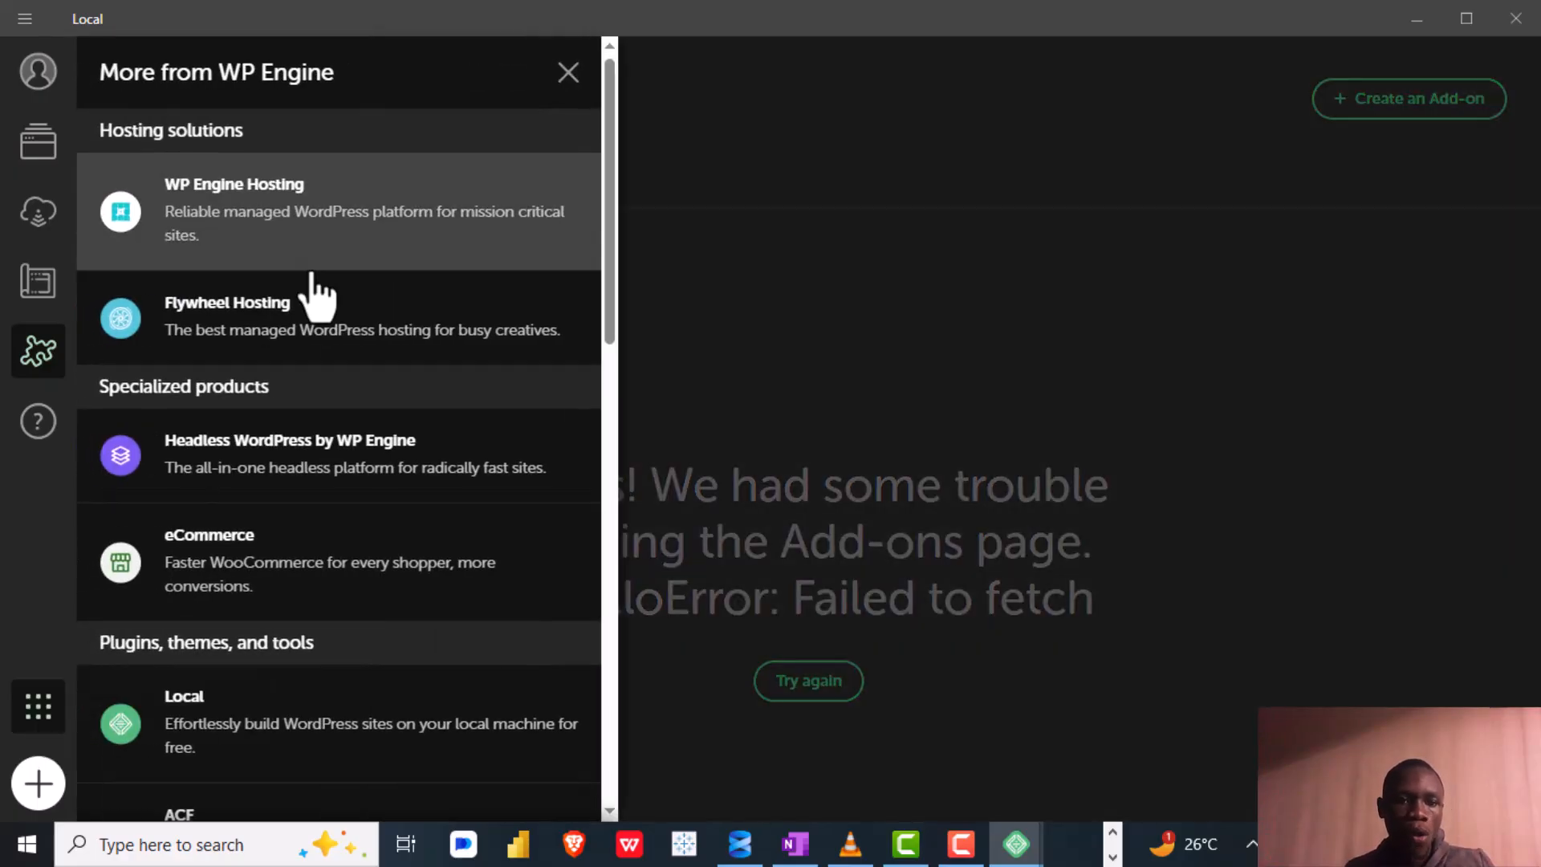
scroll(317, 297, down, 5)
scroll(313, 277, down, 2)
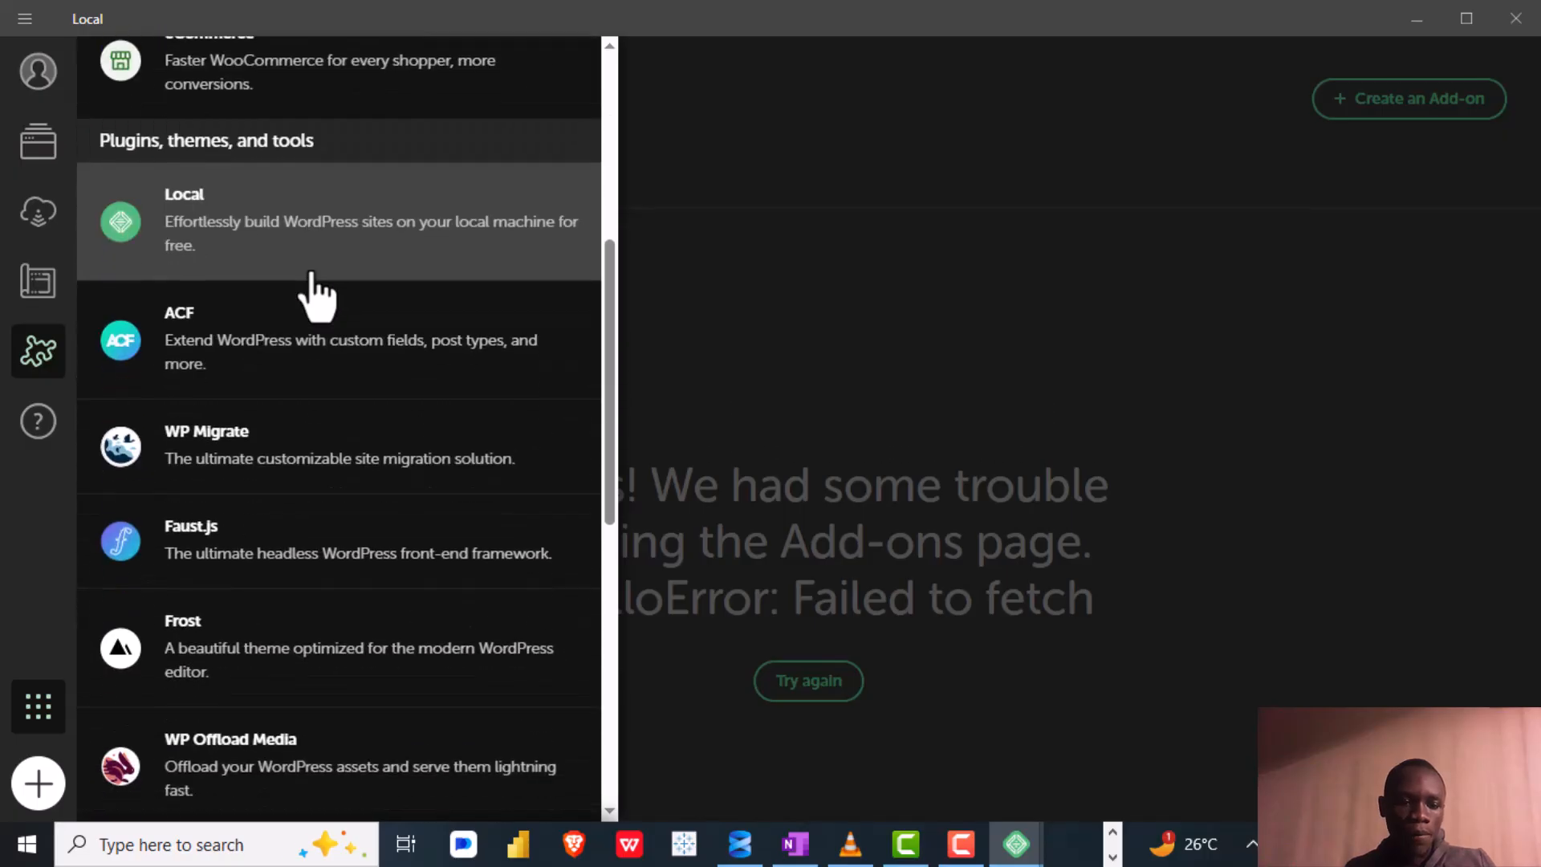
scroll(313, 277, down, 1)
scroll(317, 297, down, 9)
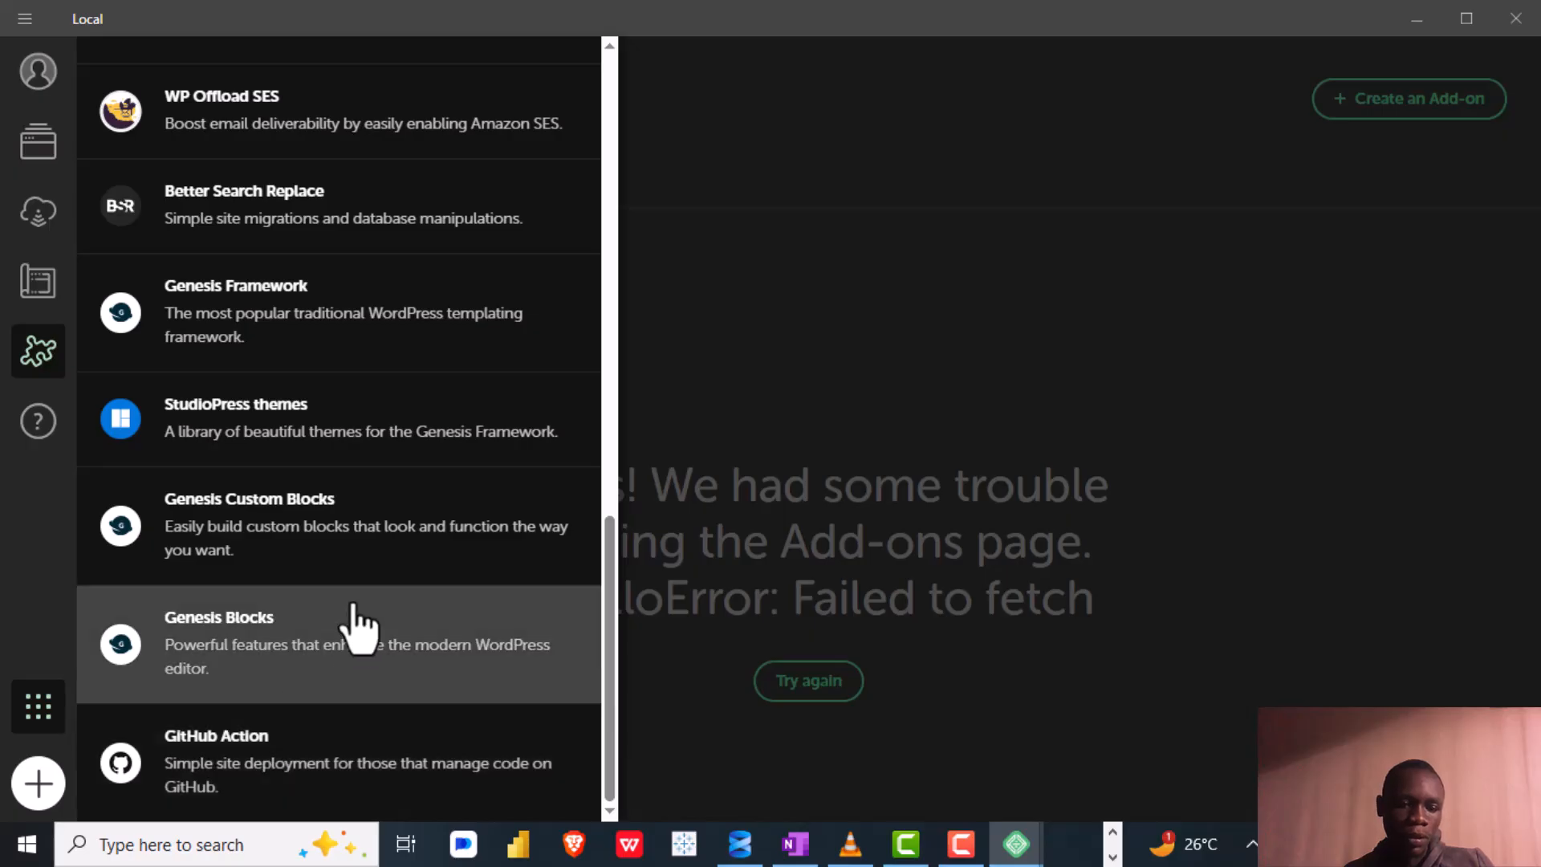
scroll(336, 493, up, 1)
scroll(336, 493, up, 2)
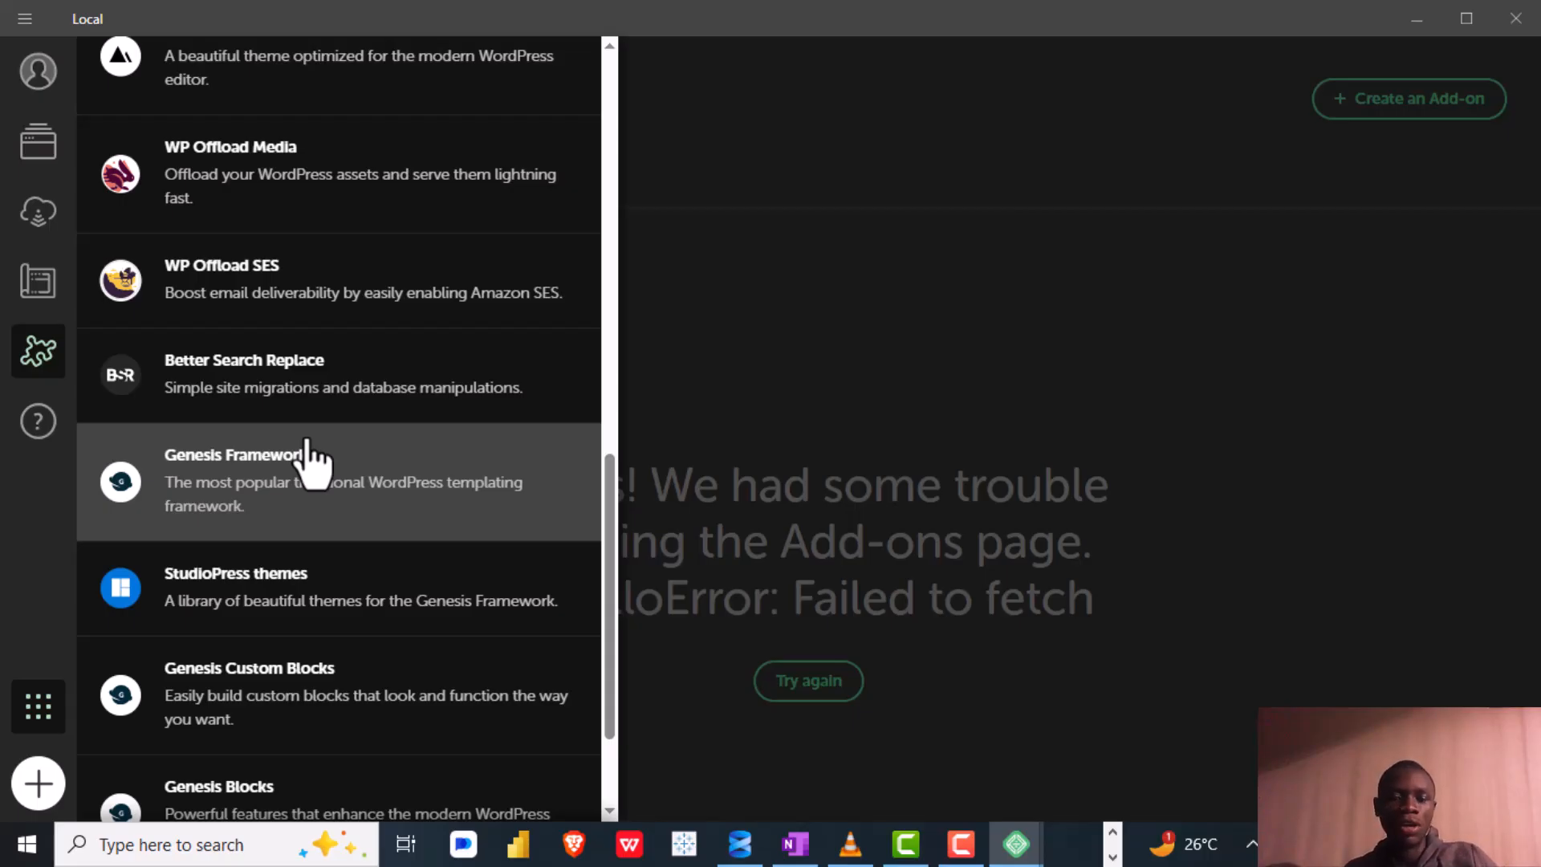
scroll(309, 462, up, 9)
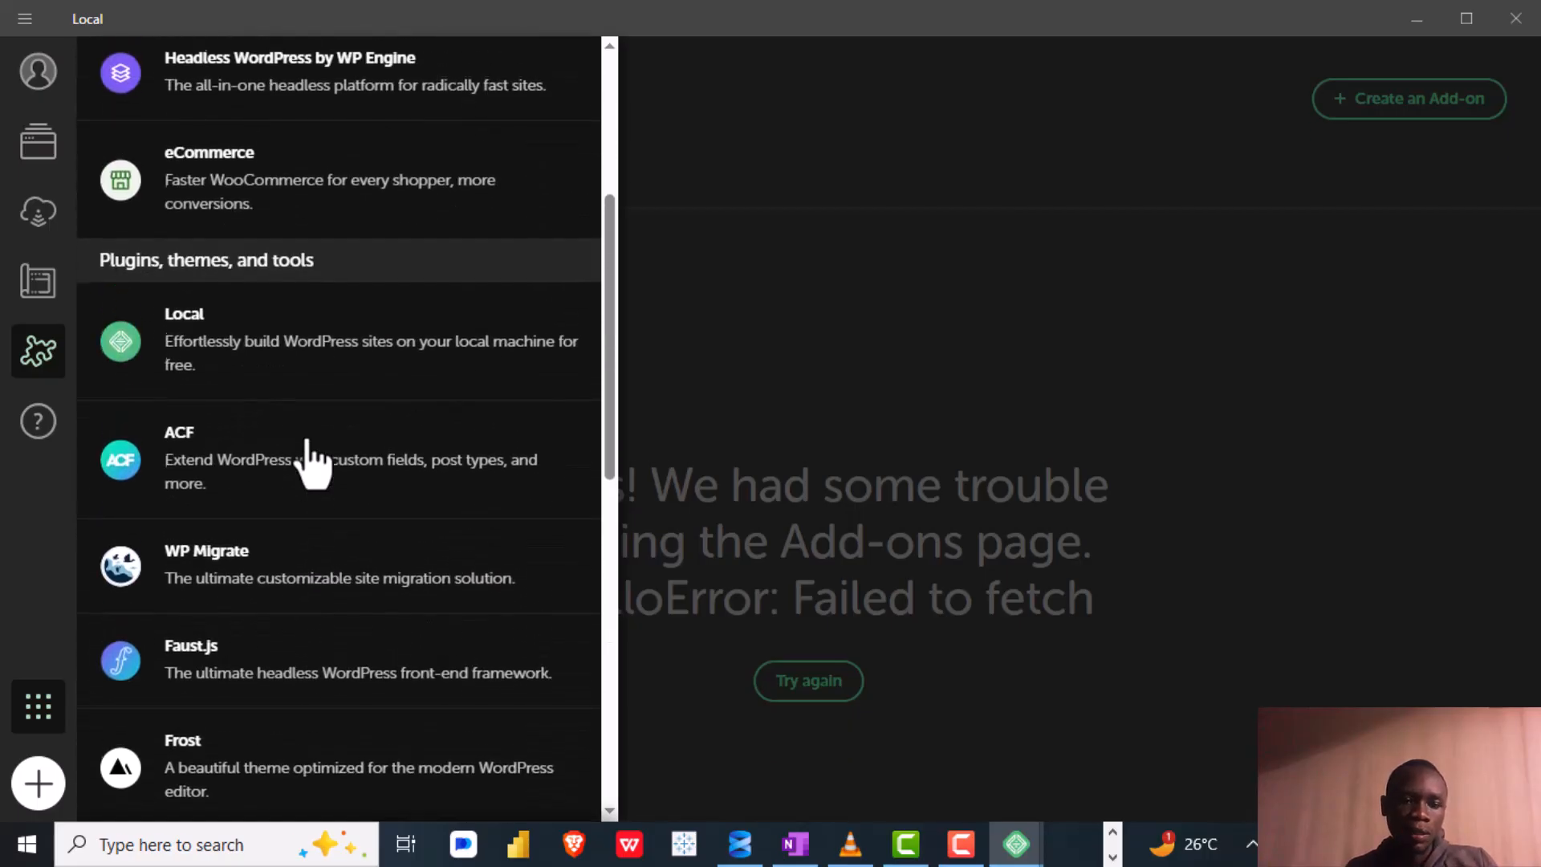
scroll(424, 241, up, 4)
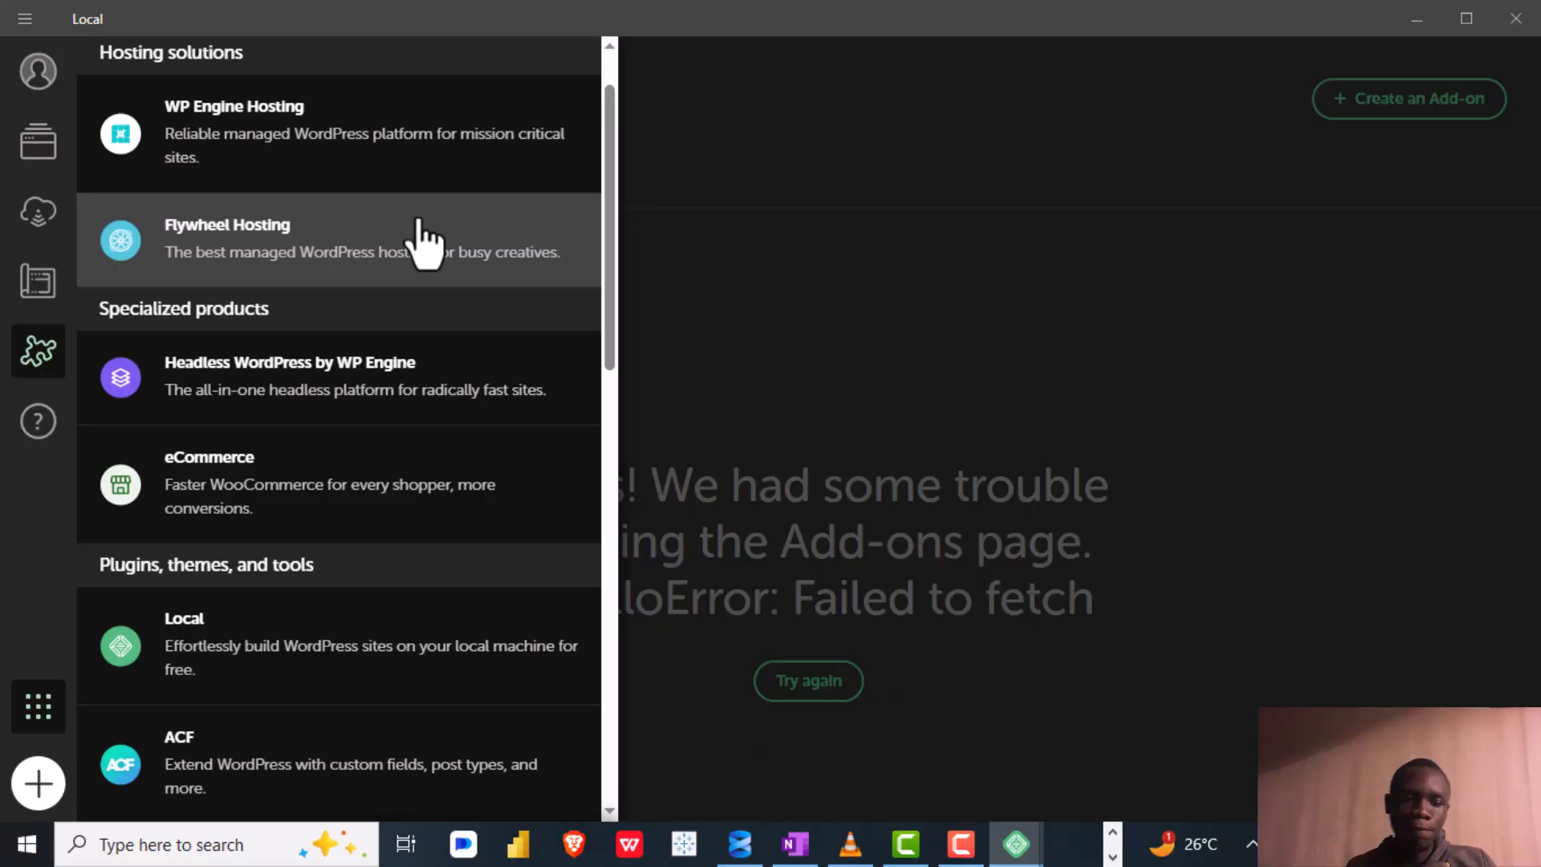
Start a new site, keeping 'Create a new site' selected, and continue
click(36, 791)
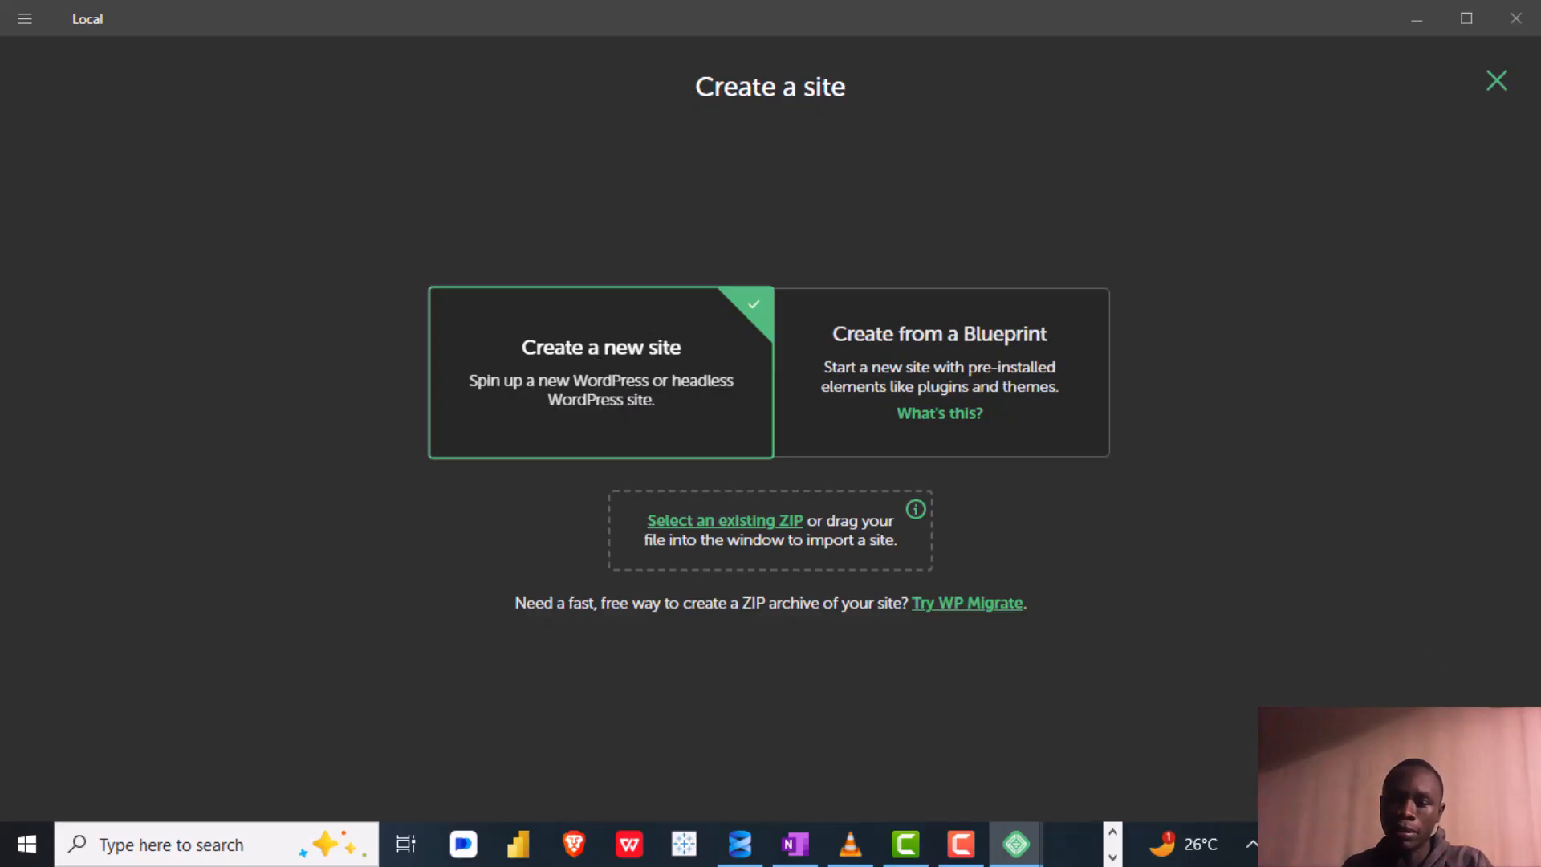
click(1450, 765)
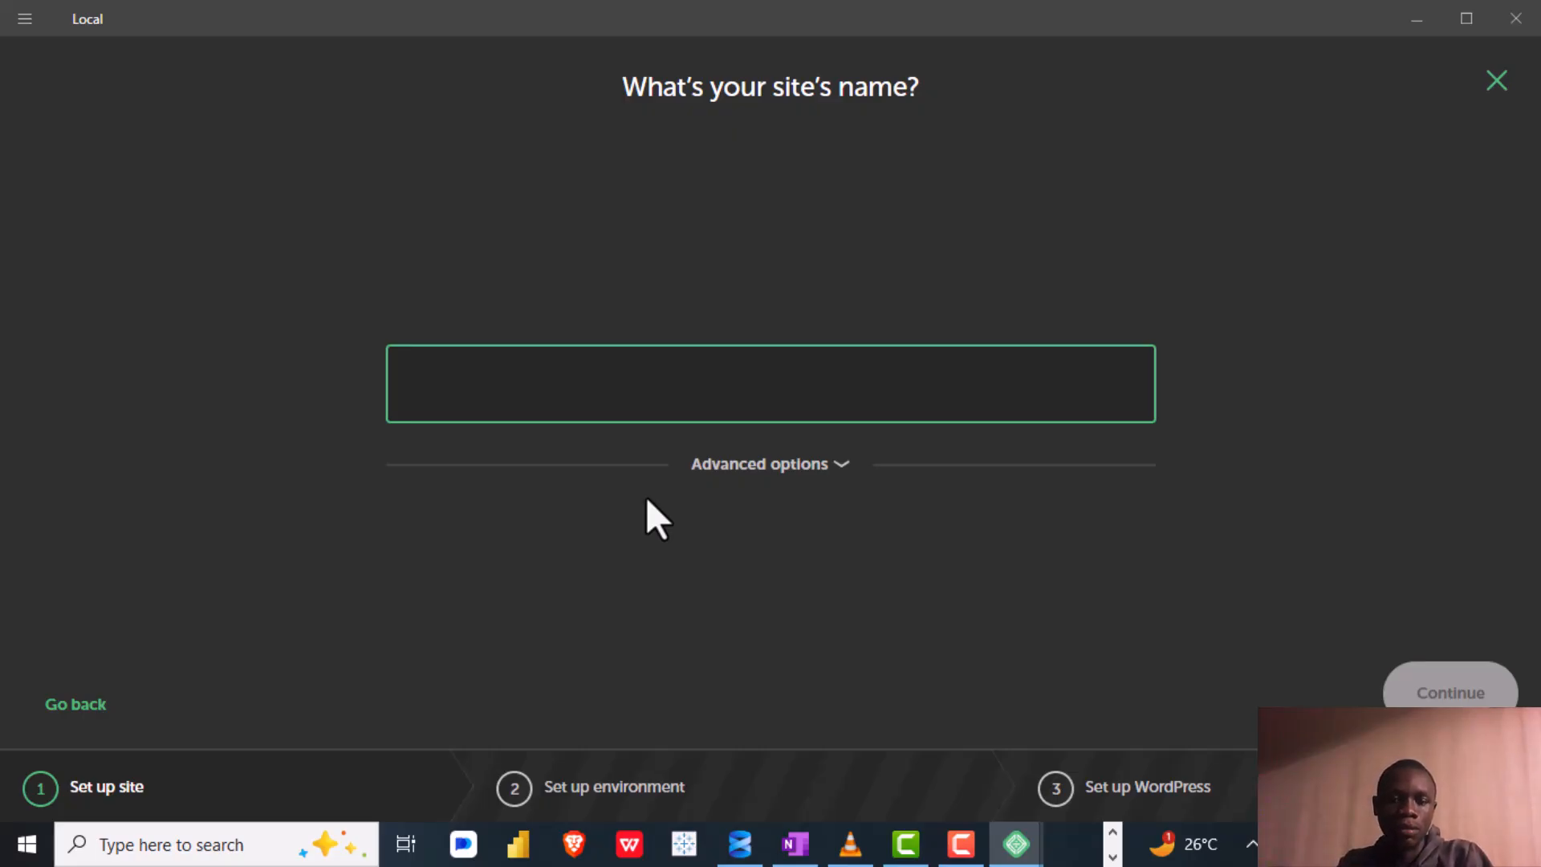
Name the site 'MyChurch', correcting typos, and advance to the environment step
text(Mi)
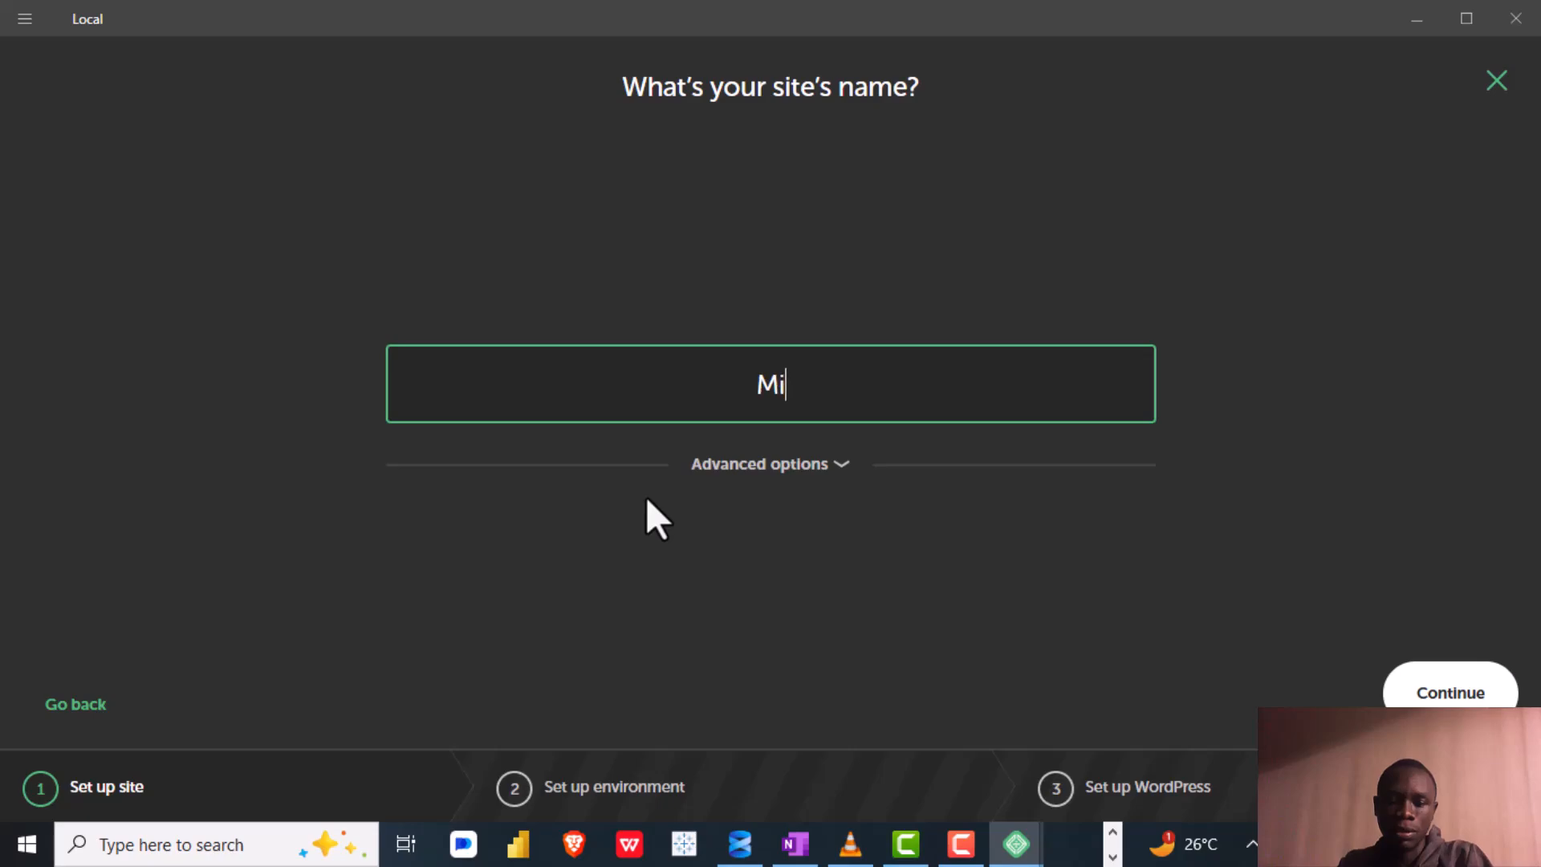
key(BackSpace)
key(BackSpace)
text(MyCirch)
key(BackSpace)
key(BackSpace)
key(BackSpace)
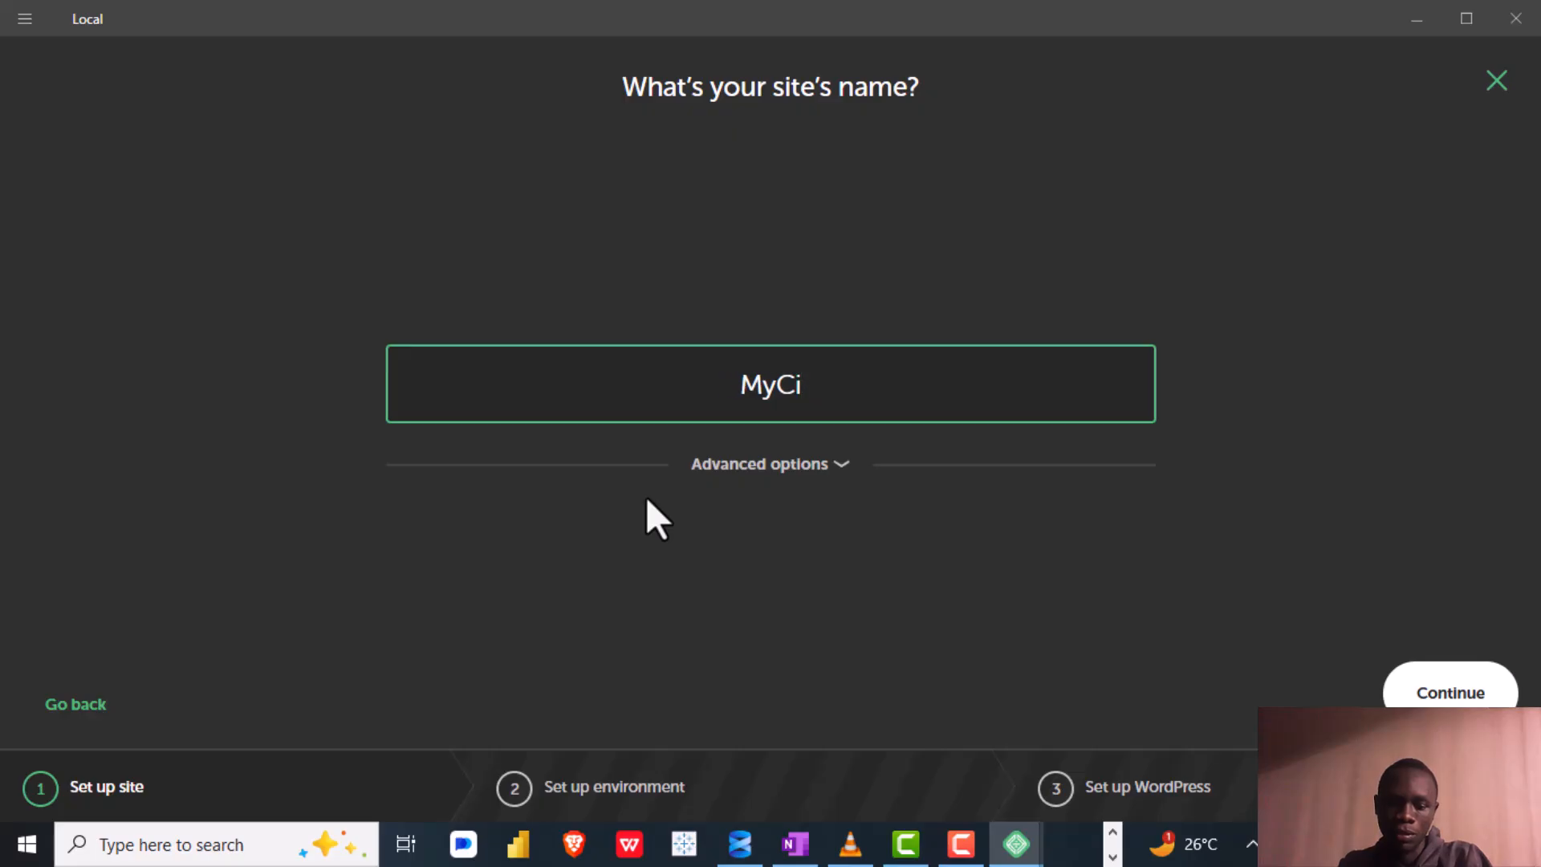
key(BackSpace)
text(hurch)
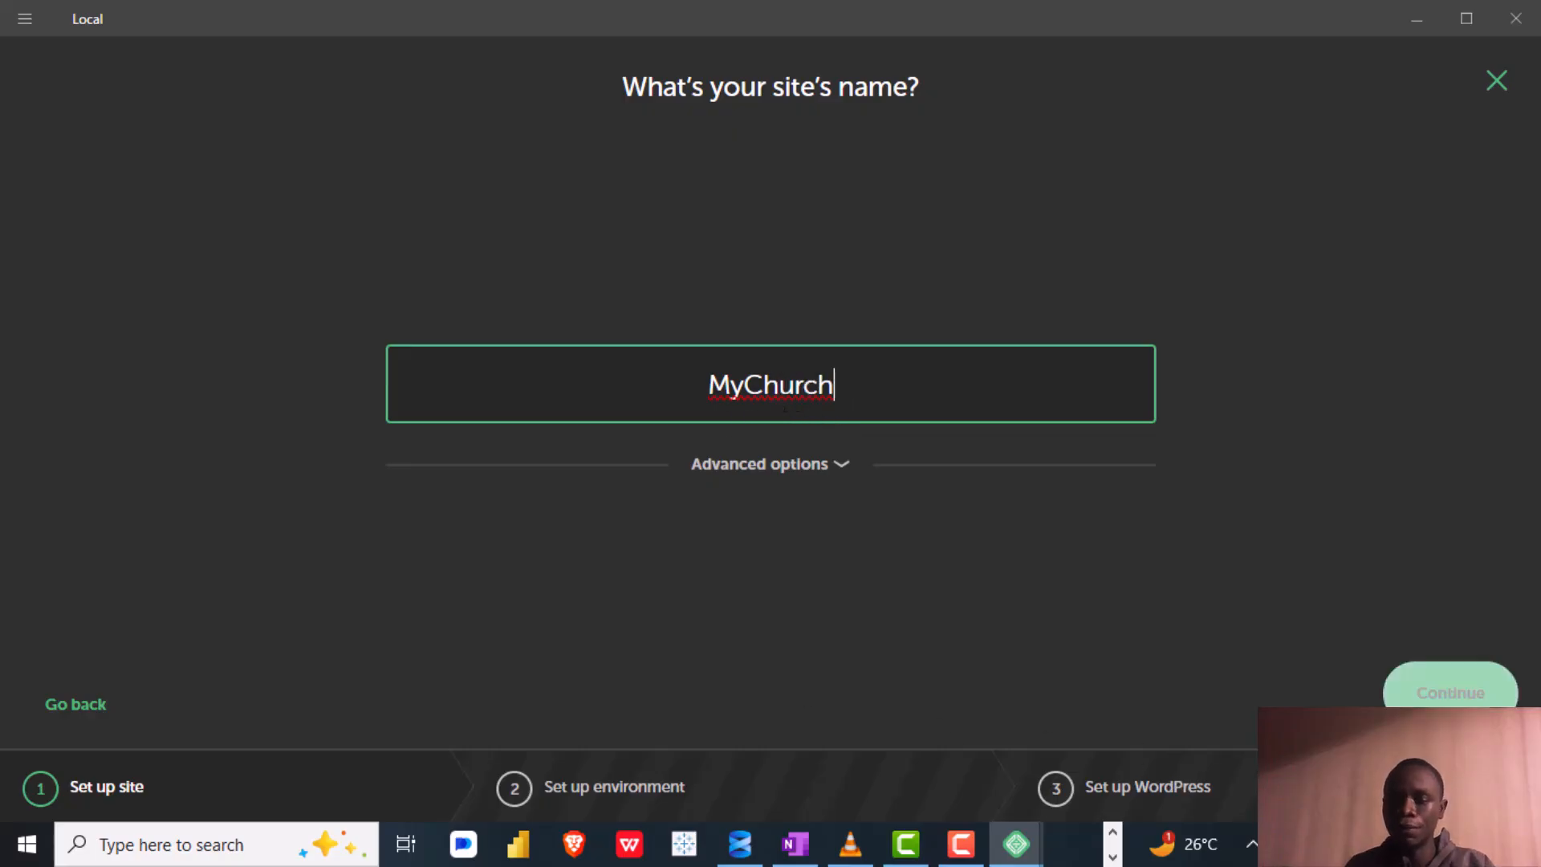
click(736, 384)
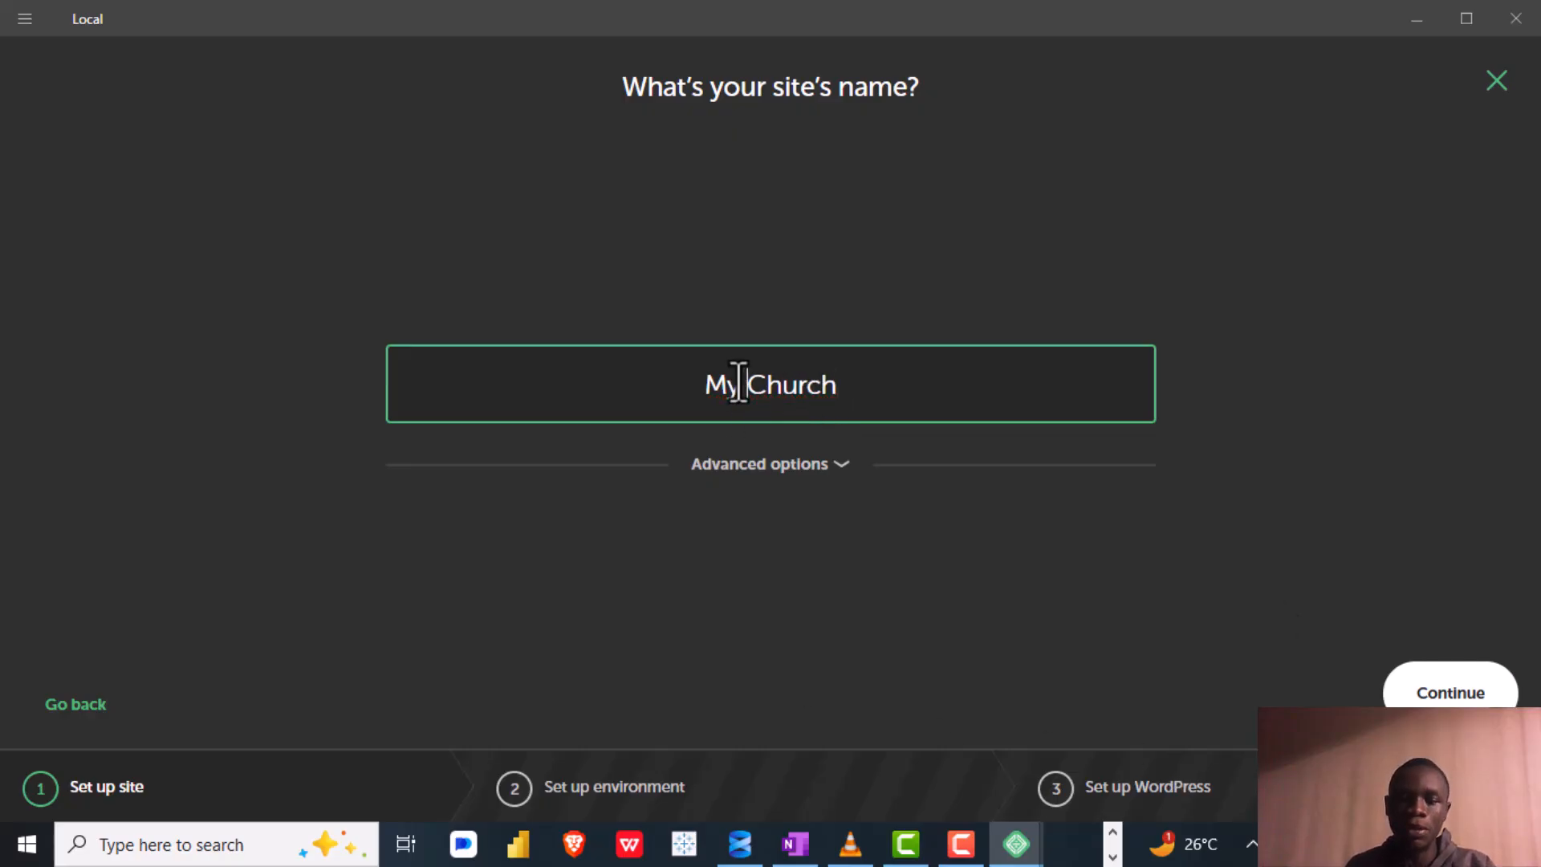
key(BackSpace)
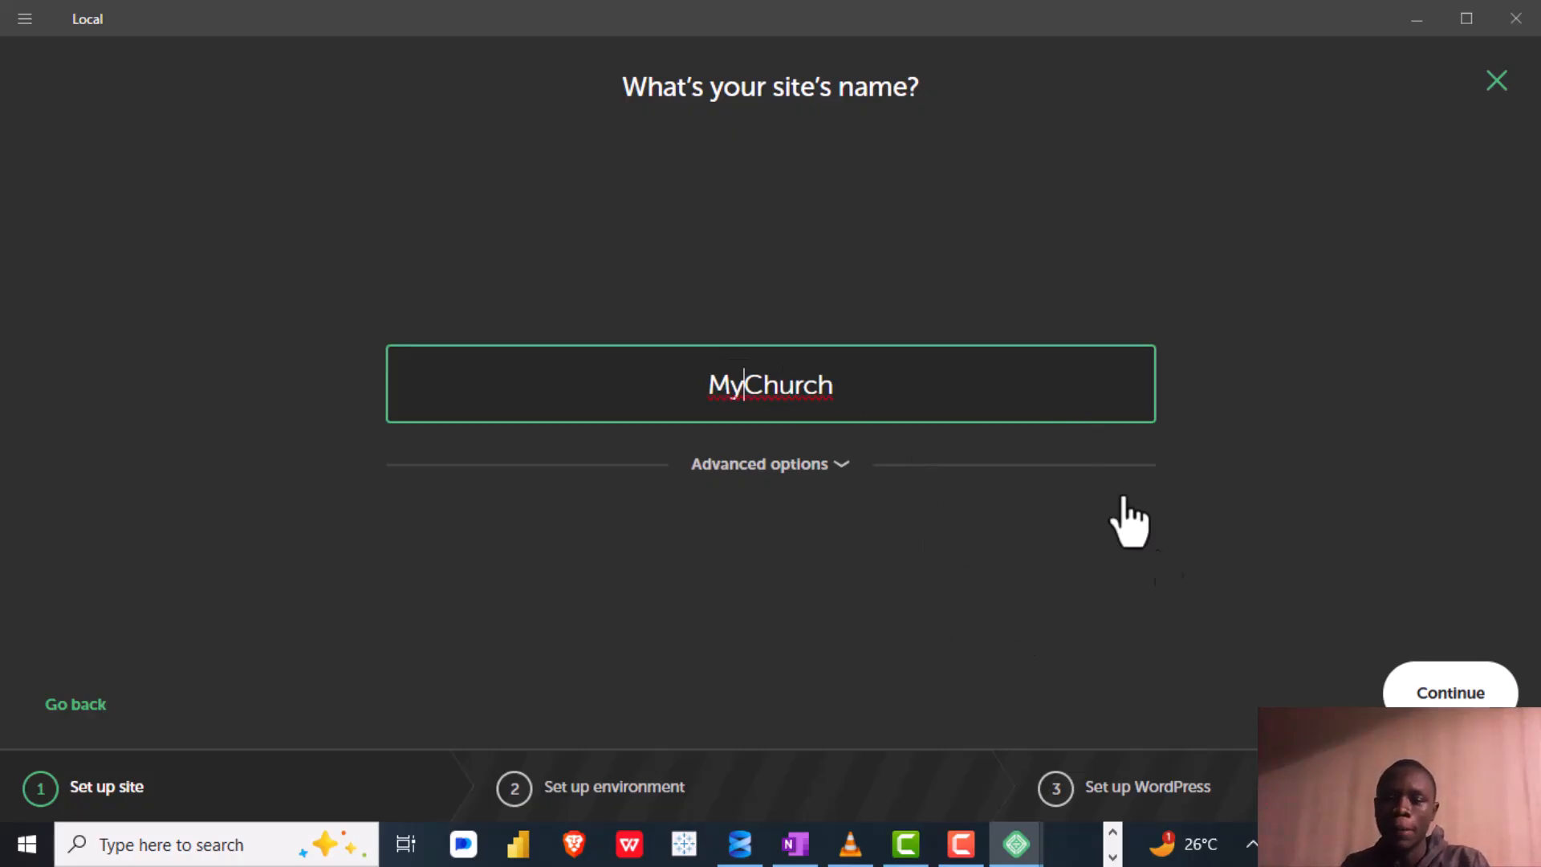
click(1454, 695)
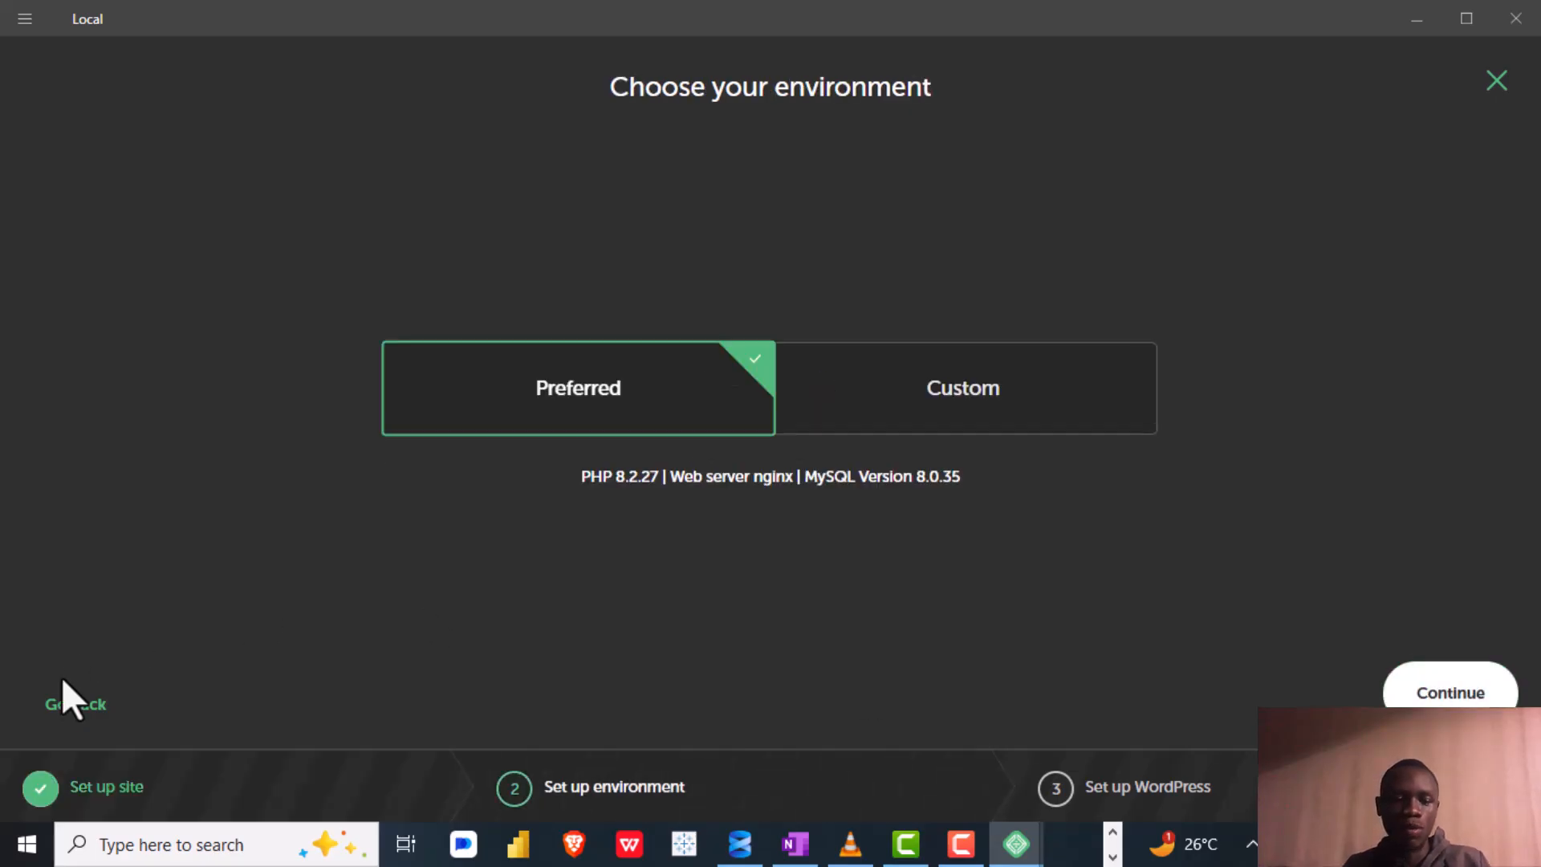
Go back to the site-name step and reveal the advanced domain and path settings
click(68, 704)
click(835, 464)
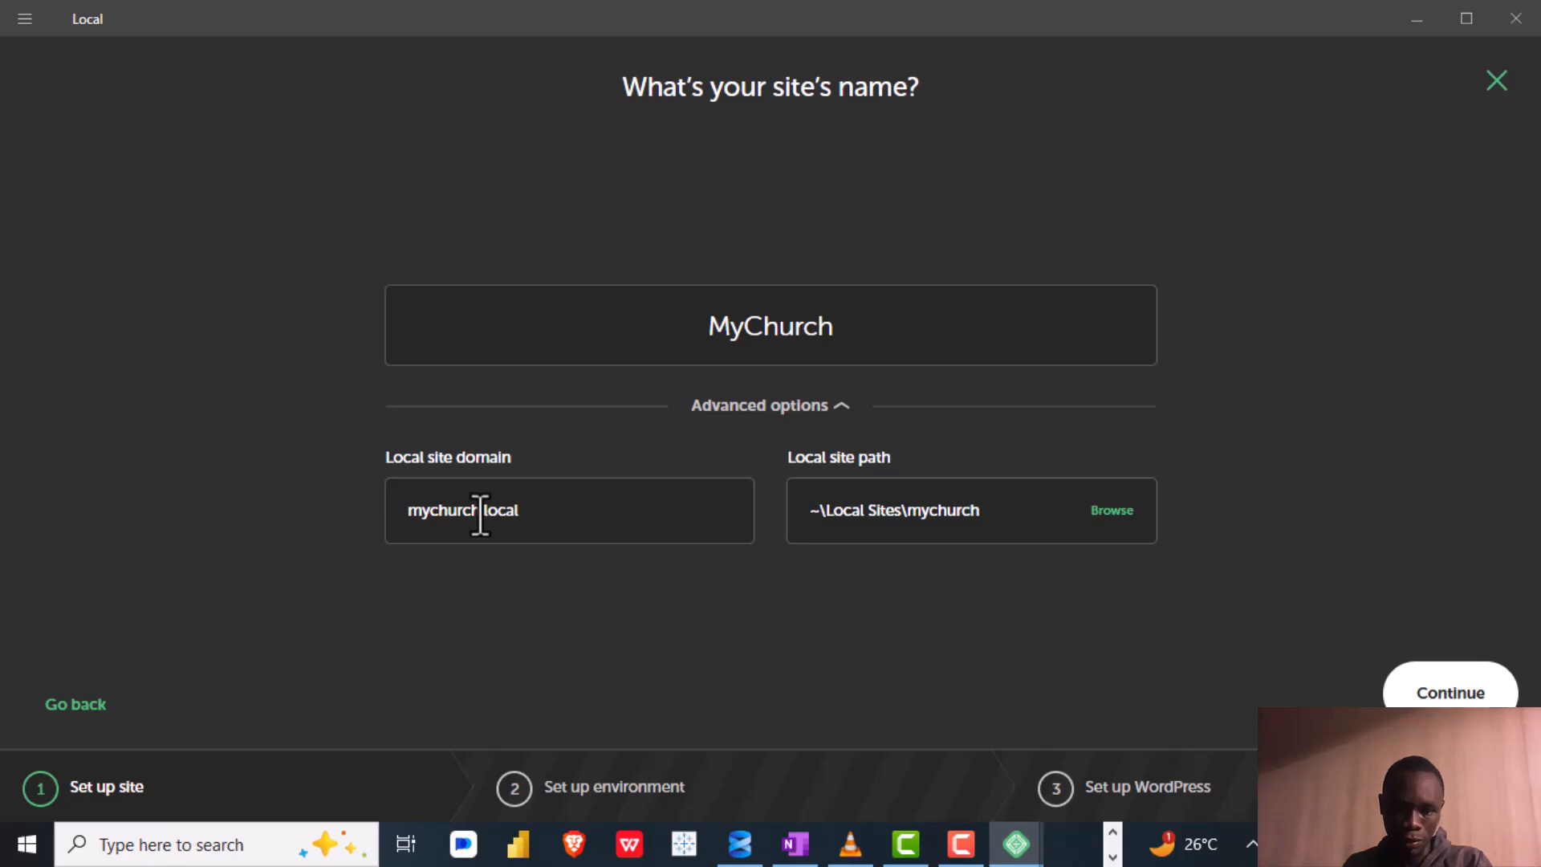
drag(479, 513, 410, 514)
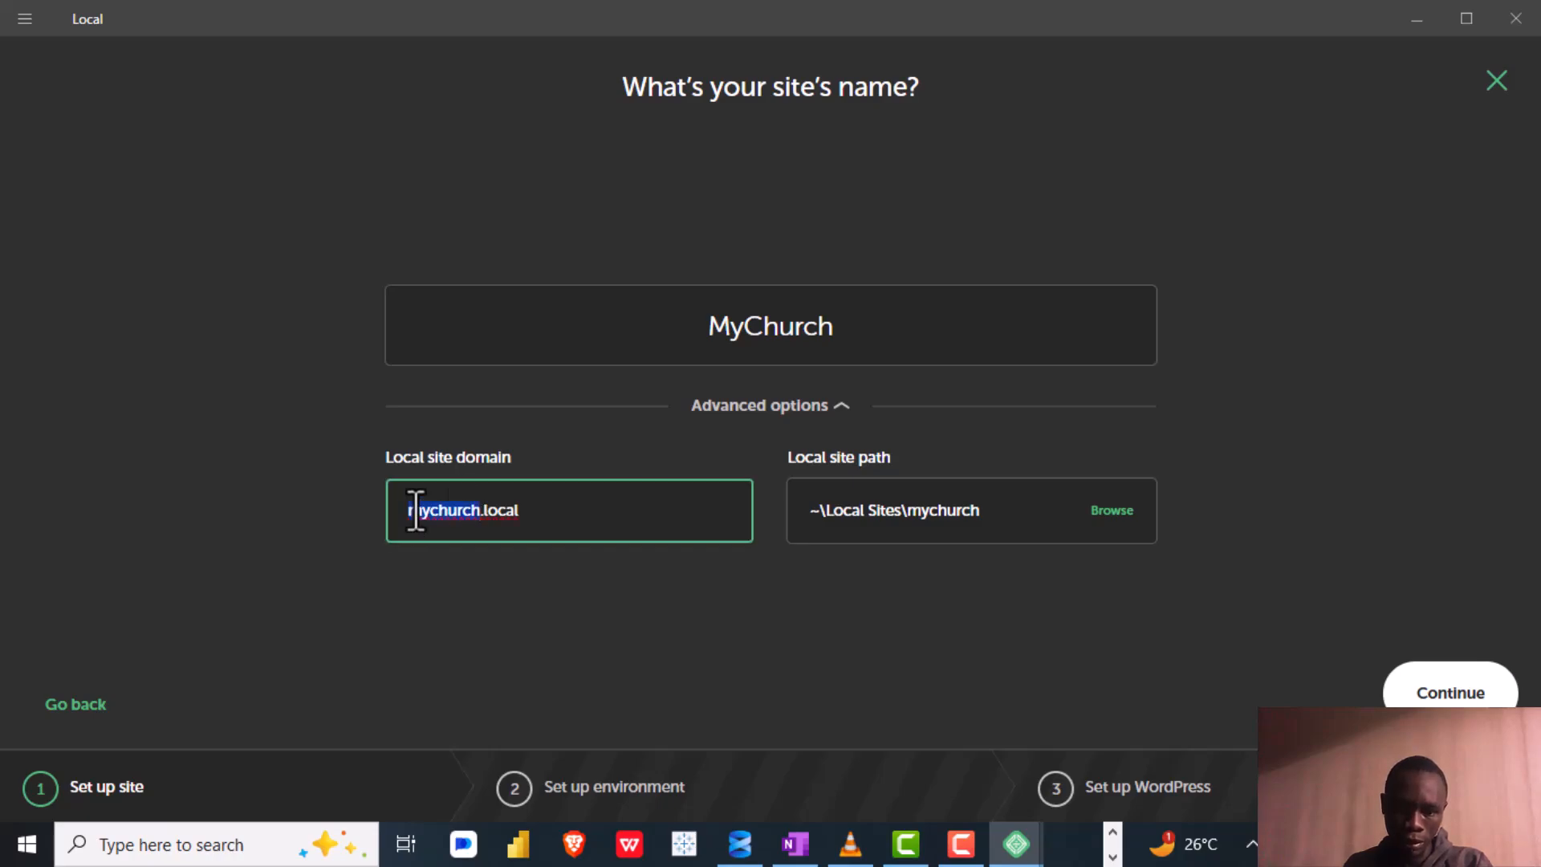
click(526, 514)
drag(525, 514, 395, 520)
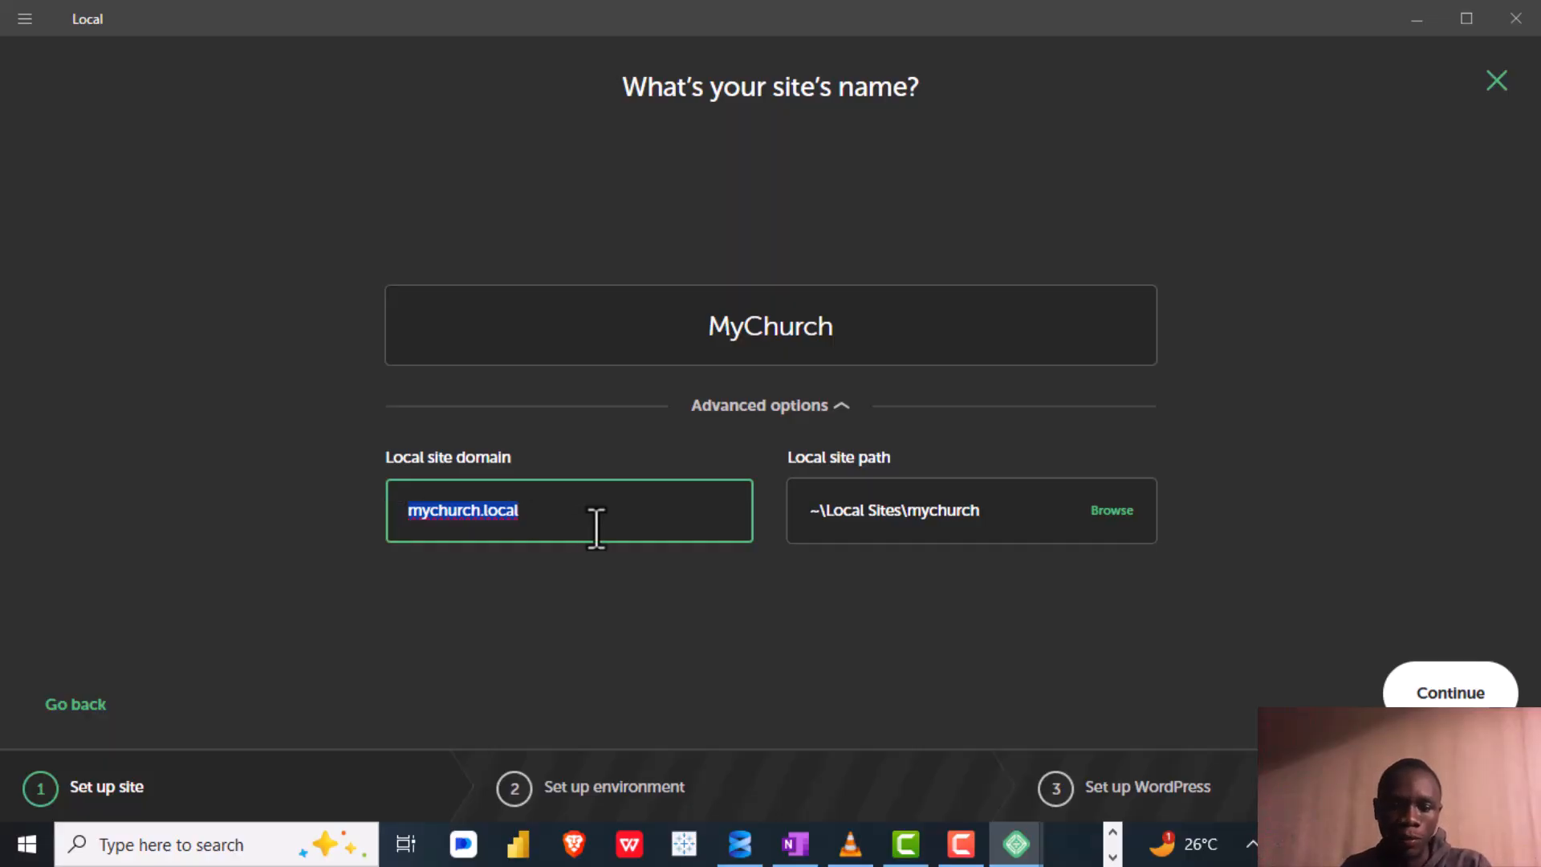
click(571, 525)
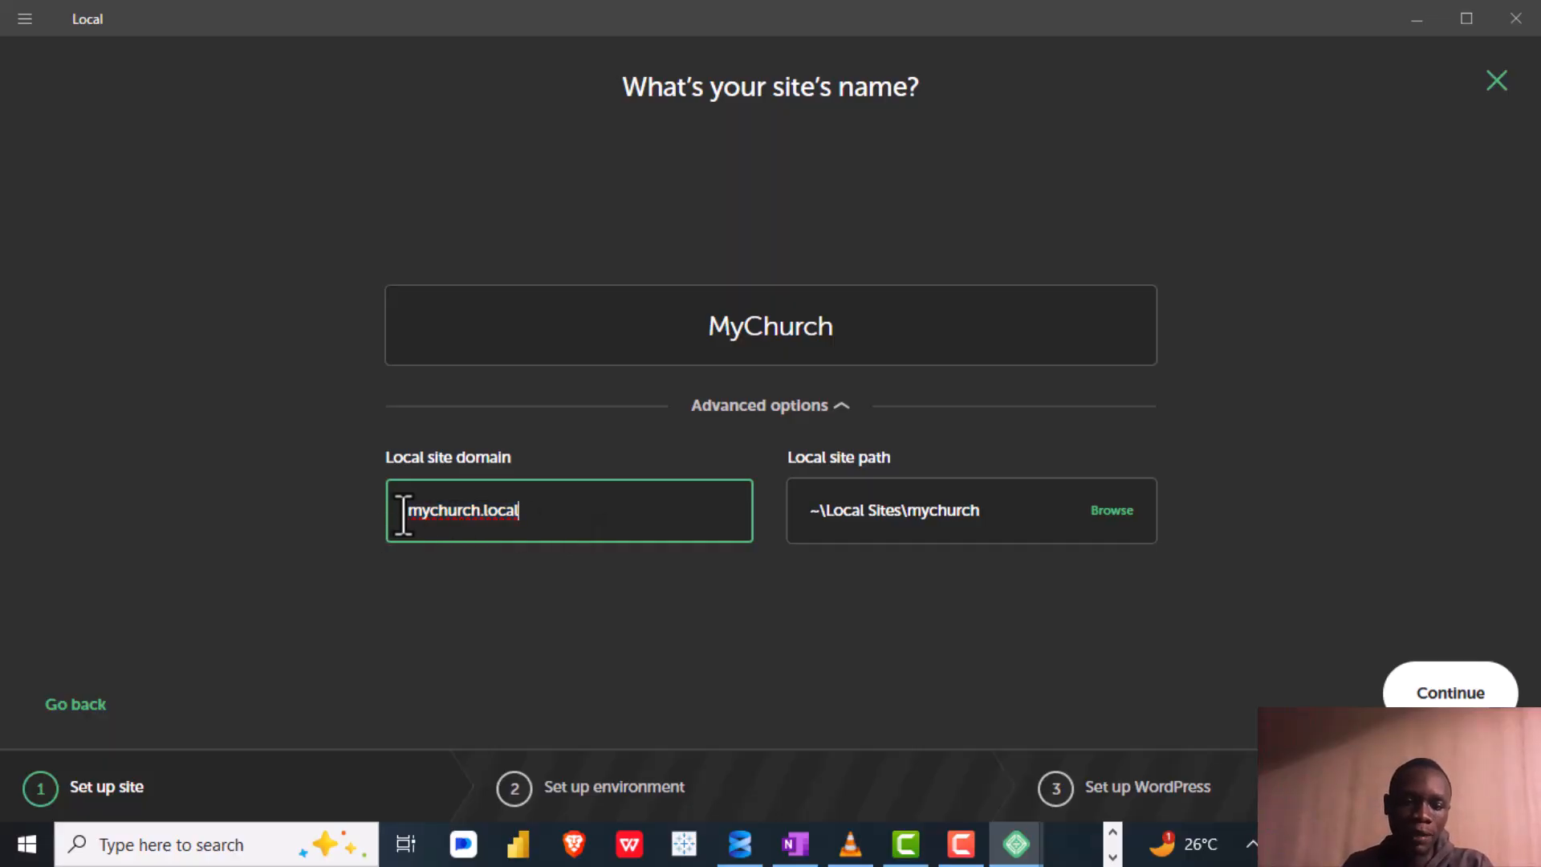
drag(402, 520, 542, 512)
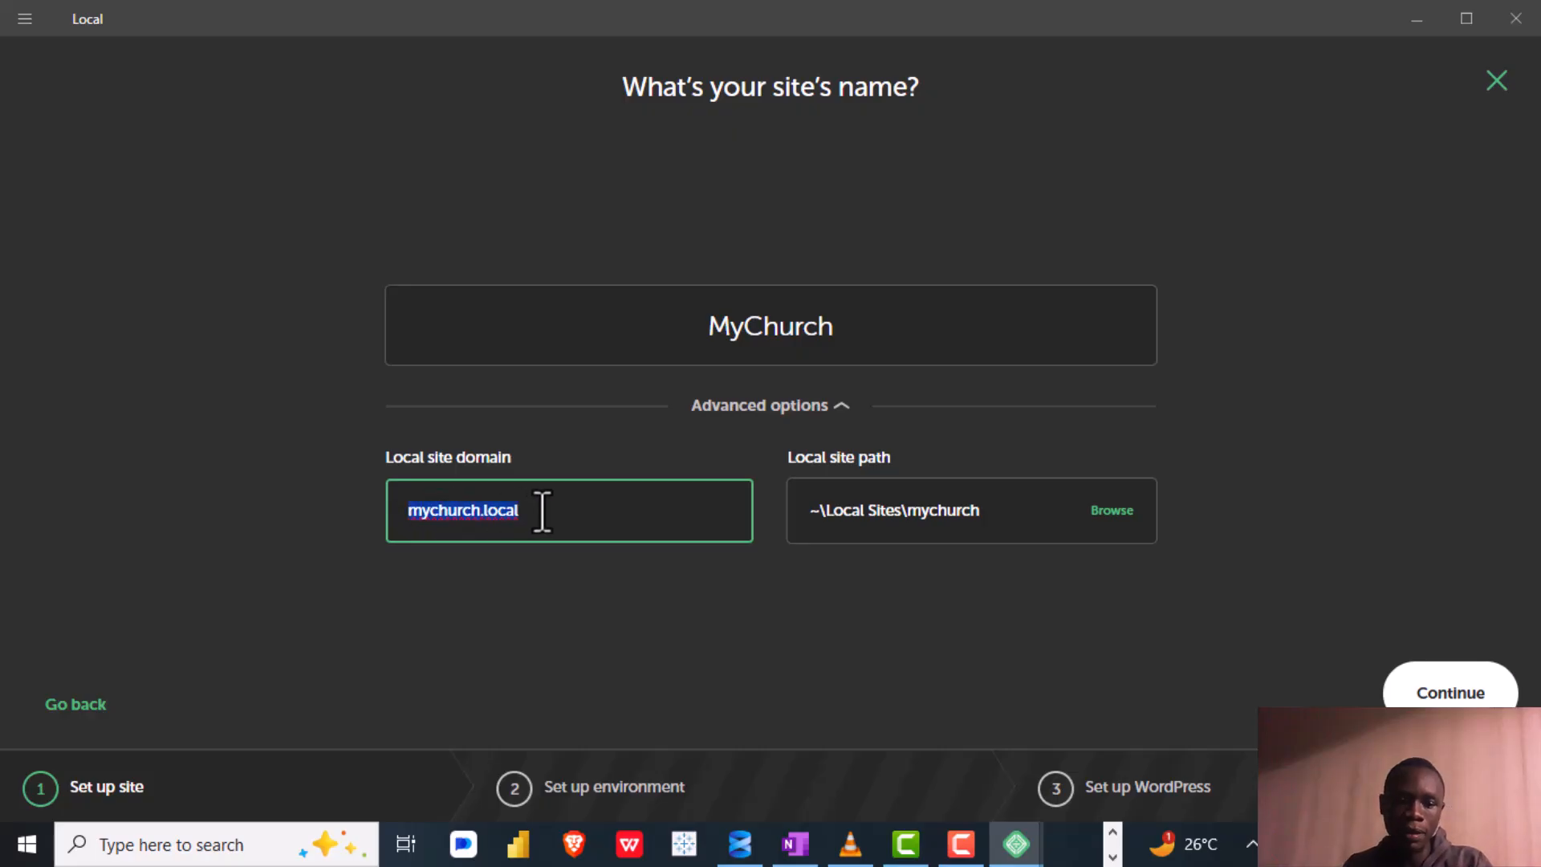
Briefly add a 2 to the domain, then remove it, leaving mychurch.local
click(482, 512)
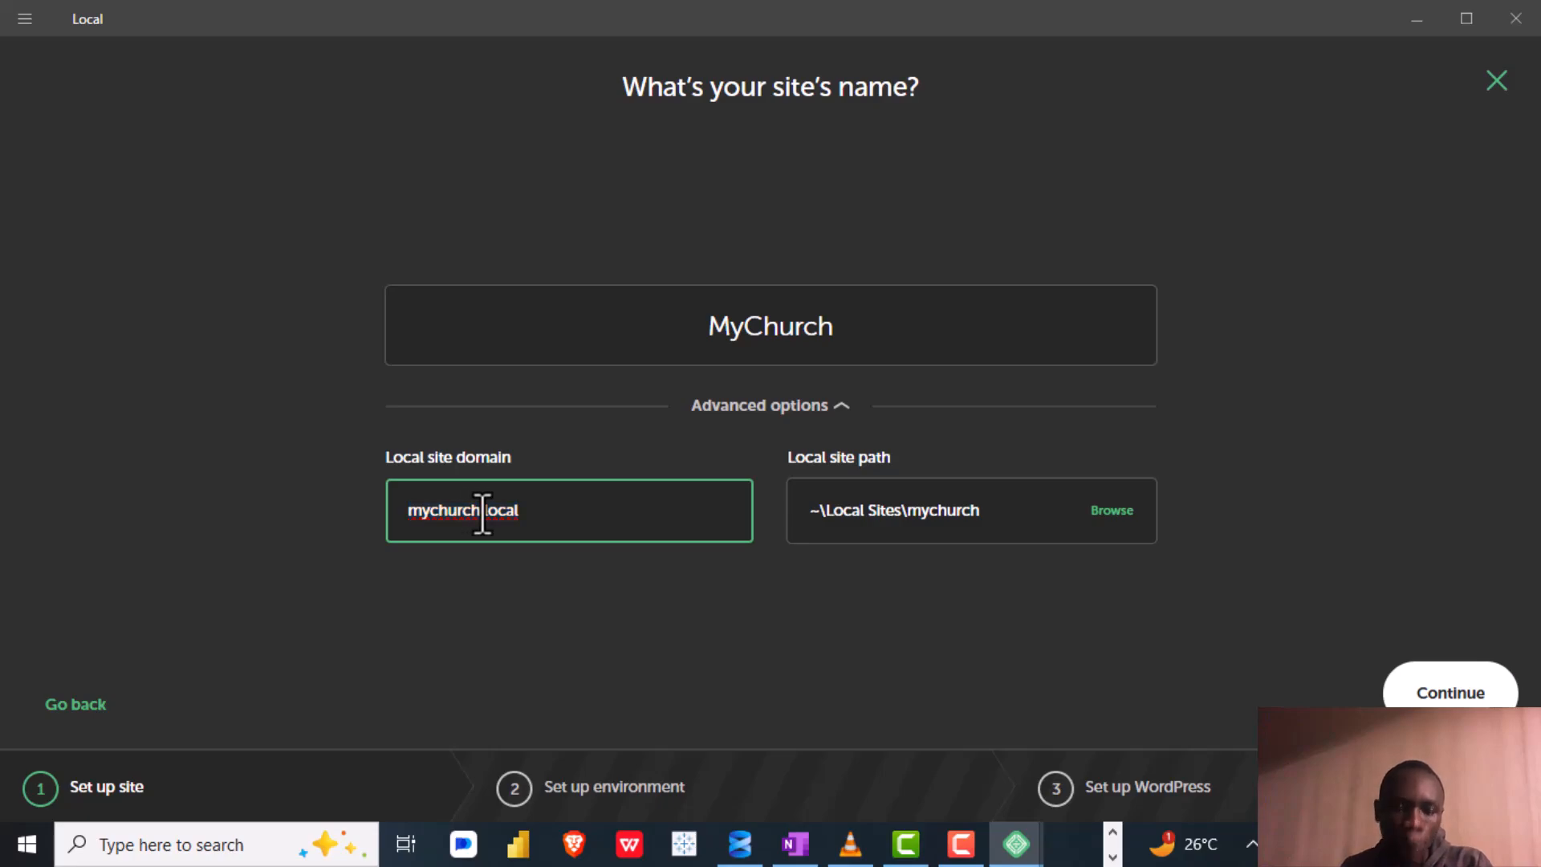
key(Left)
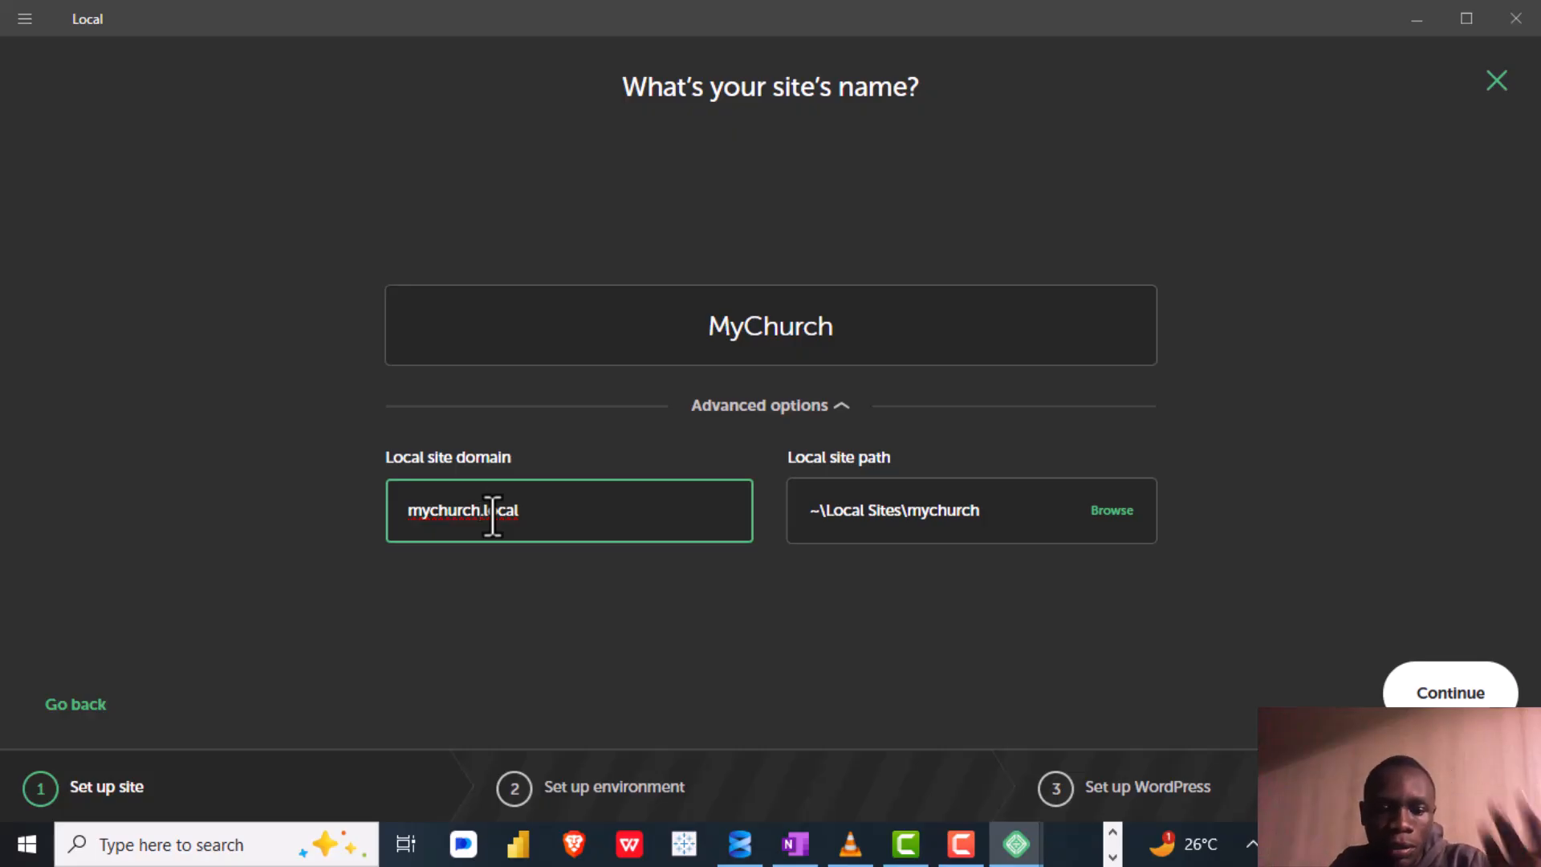
text(2)
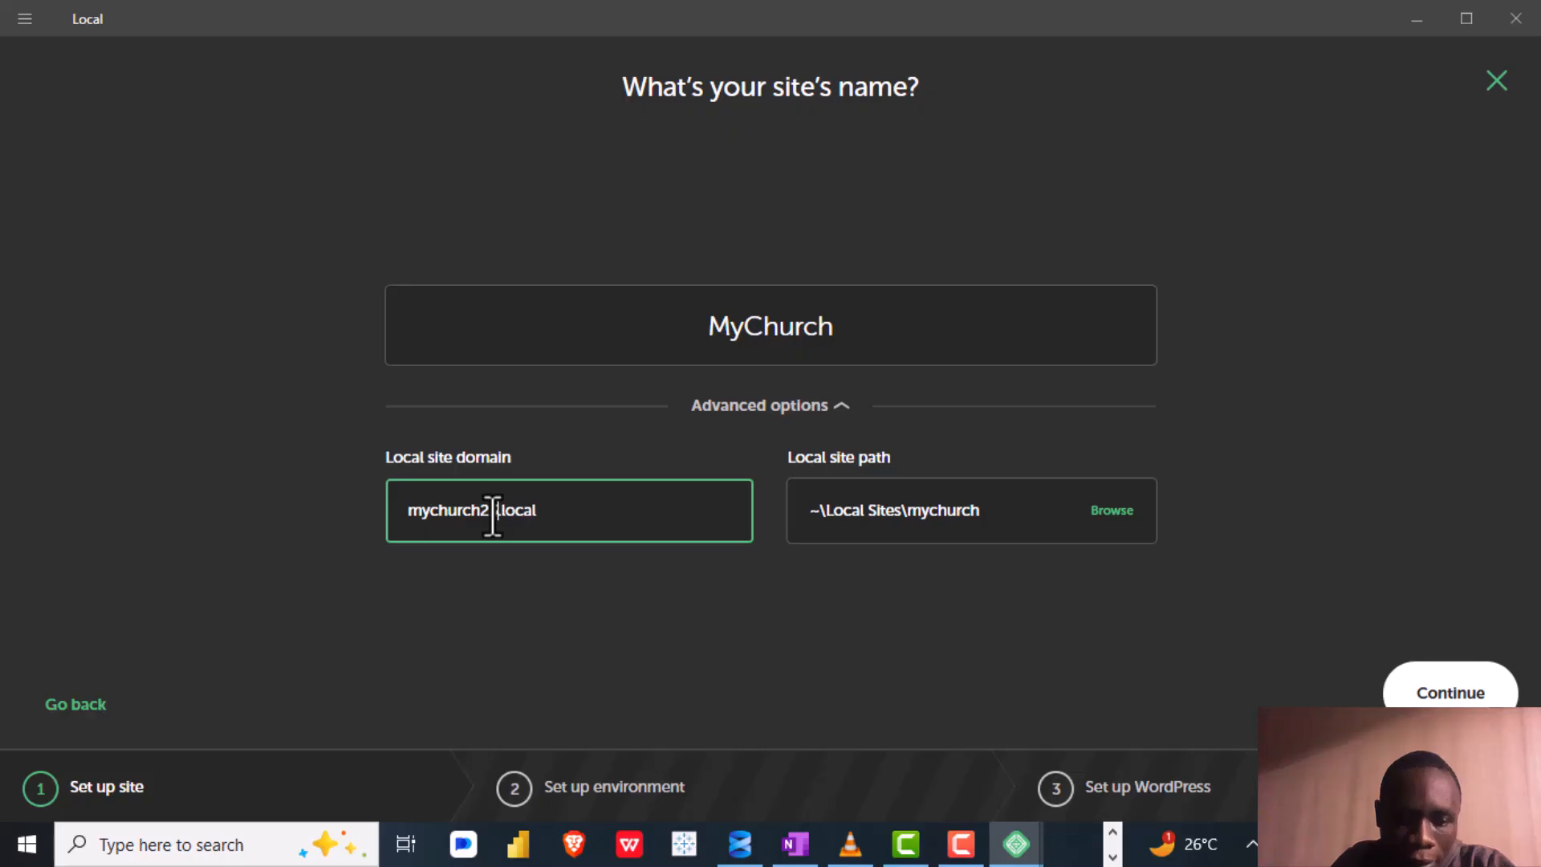
key(BackSpace)
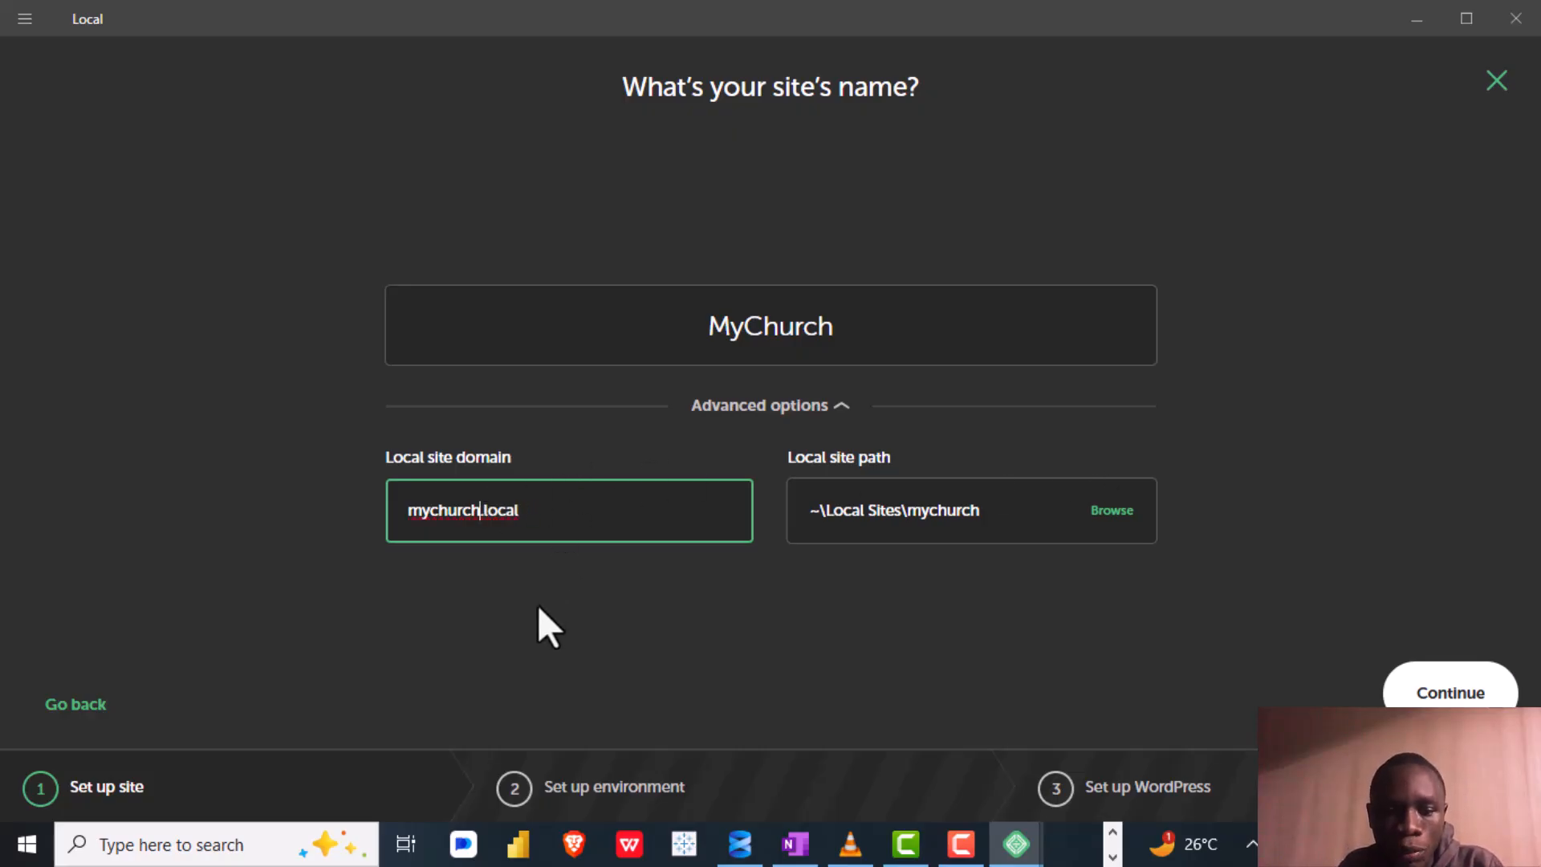
click(995, 504)
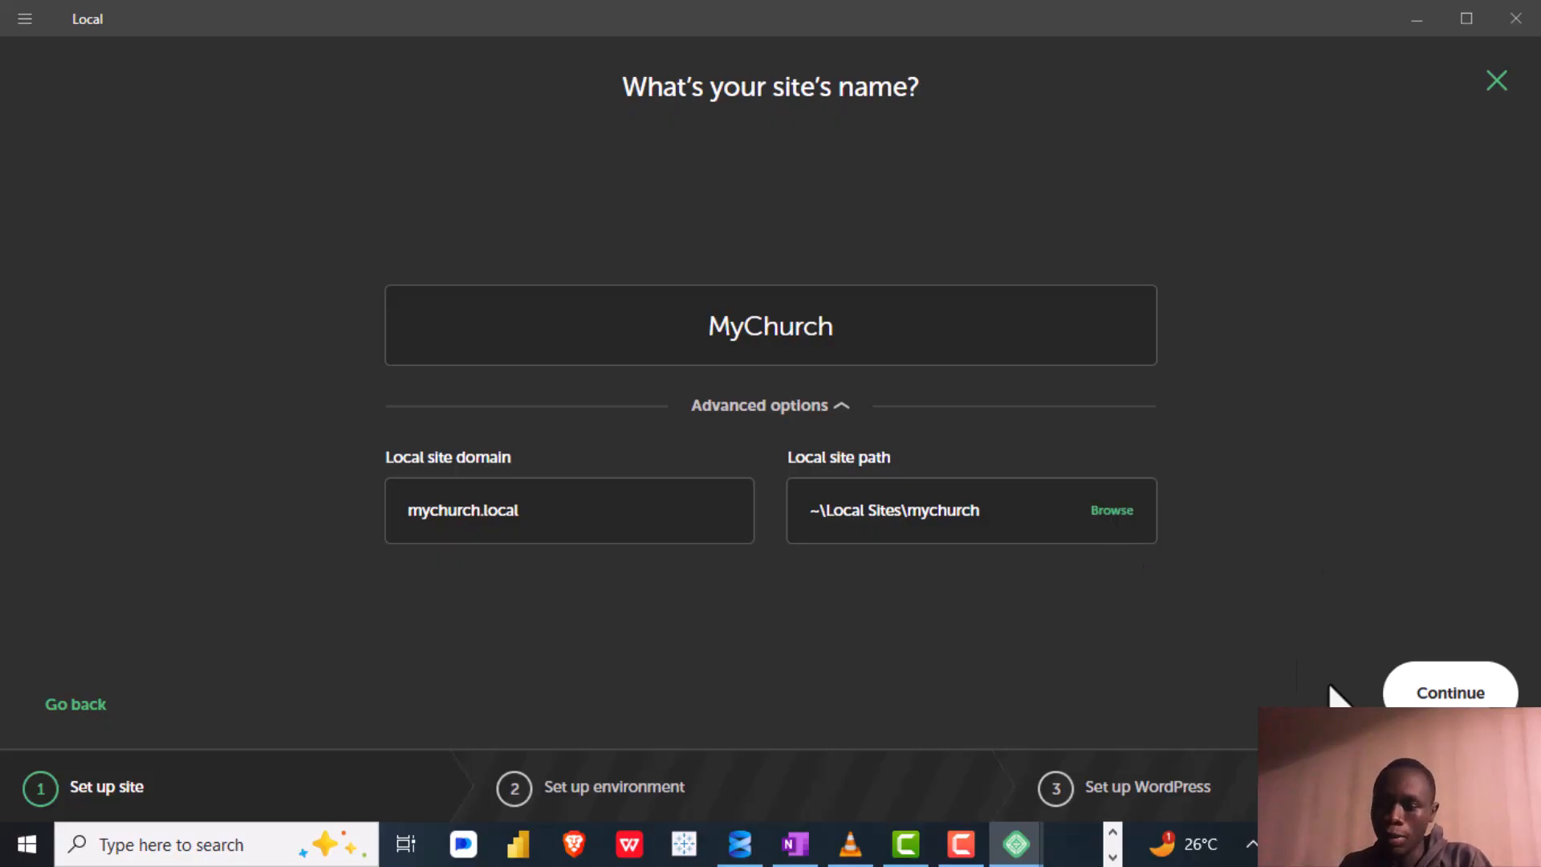
Continue to the environment step with Preferred (PHP 8.2.27, nginx, MySQL 8.0.35) selected
click(1455, 688)
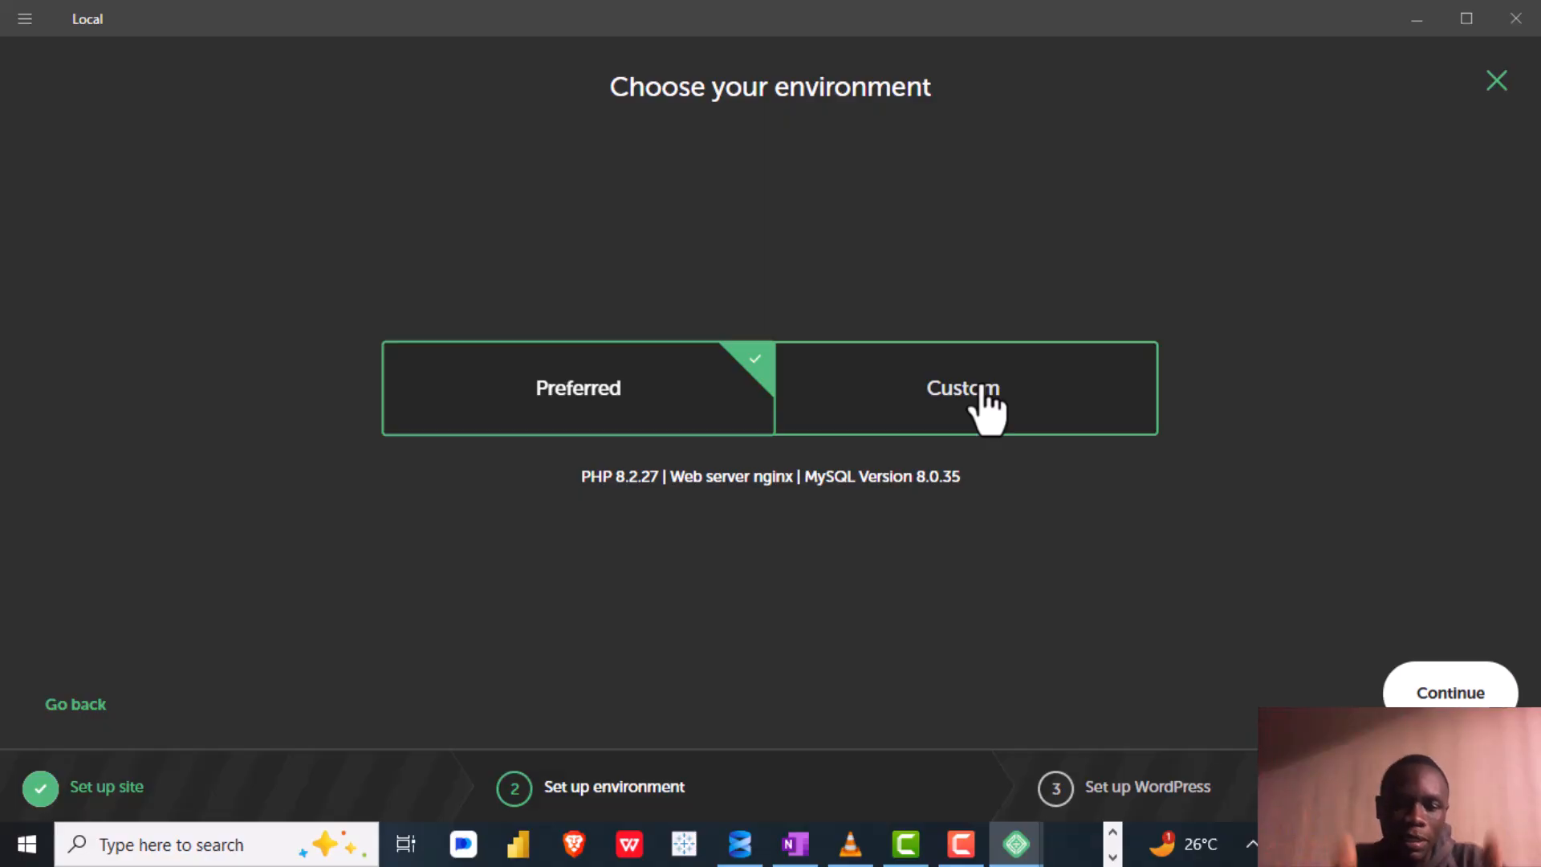
Switch to the Custom environment and browse PHP versions without choosing one
click(871, 395)
click(543, 520)
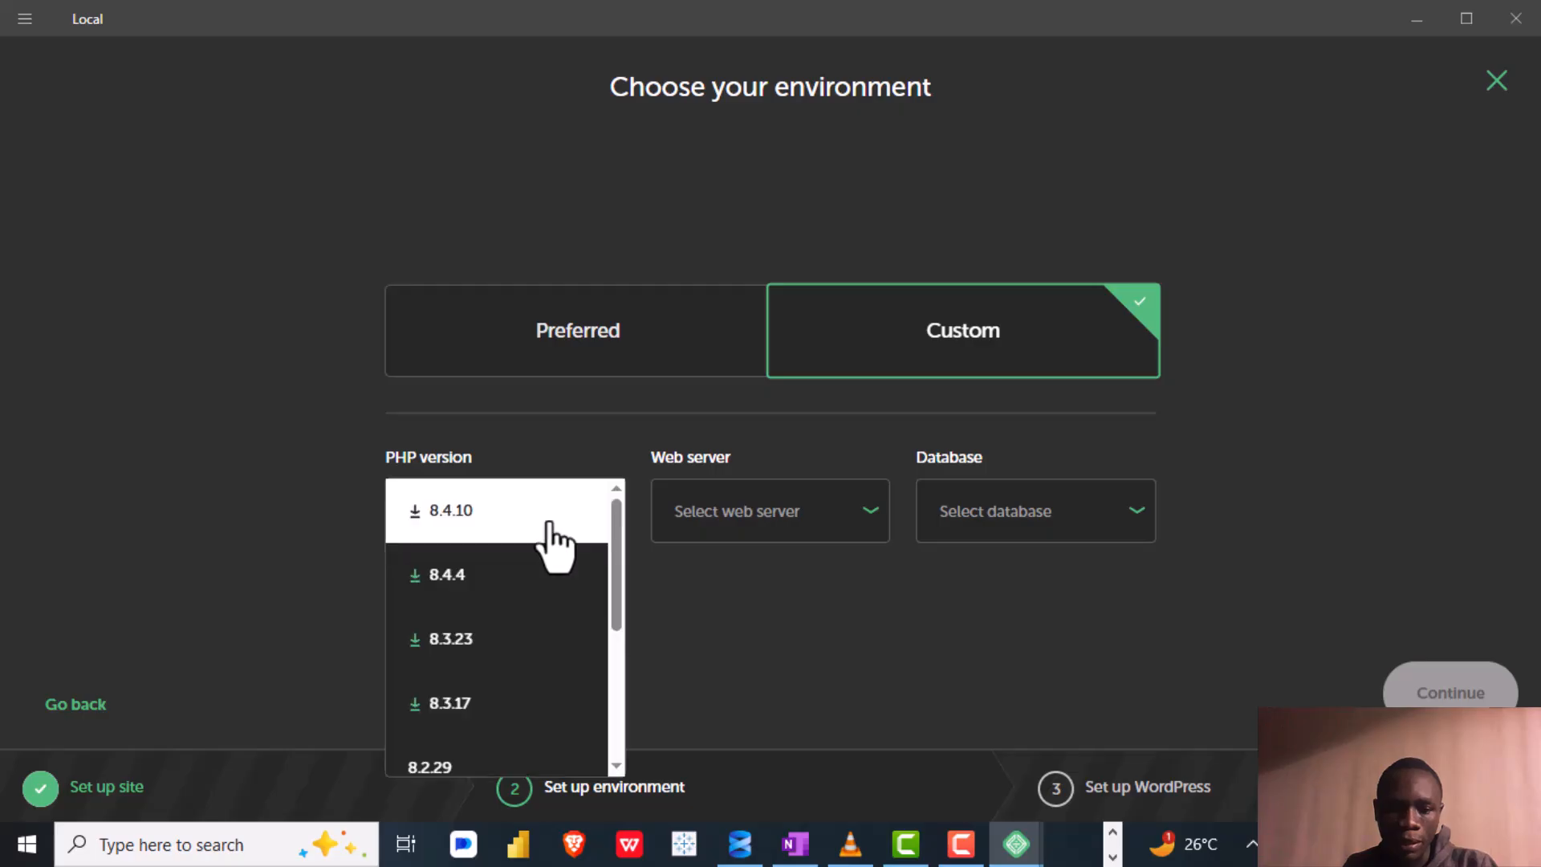
scroll(508, 629, down, 2)
scroll(509, 629, up, 1)
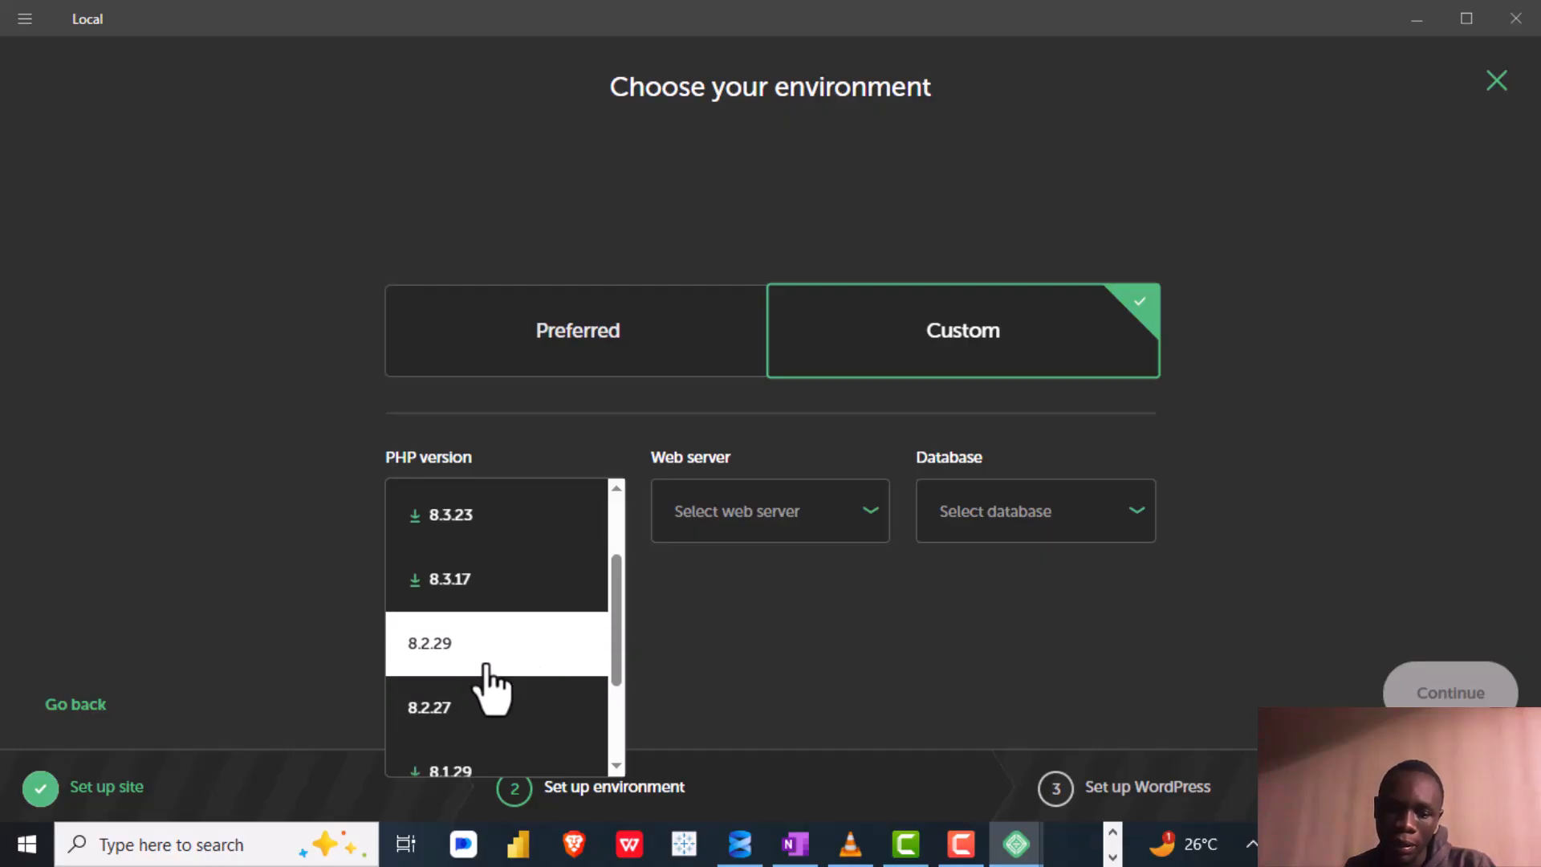
scroll(492, 682, up, 2)
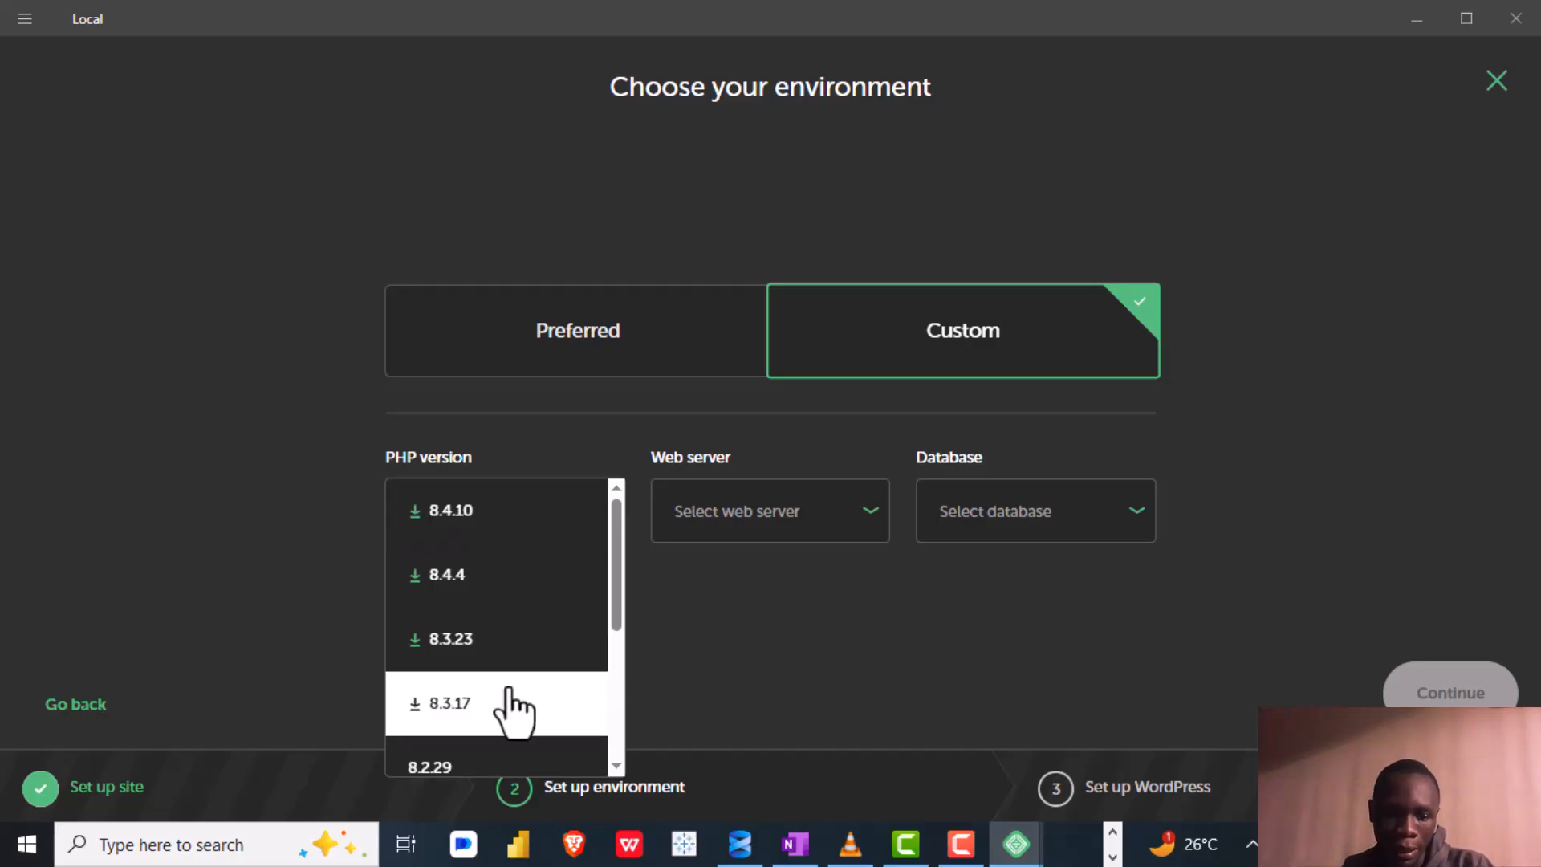
scroll(513, 710, down, 1)
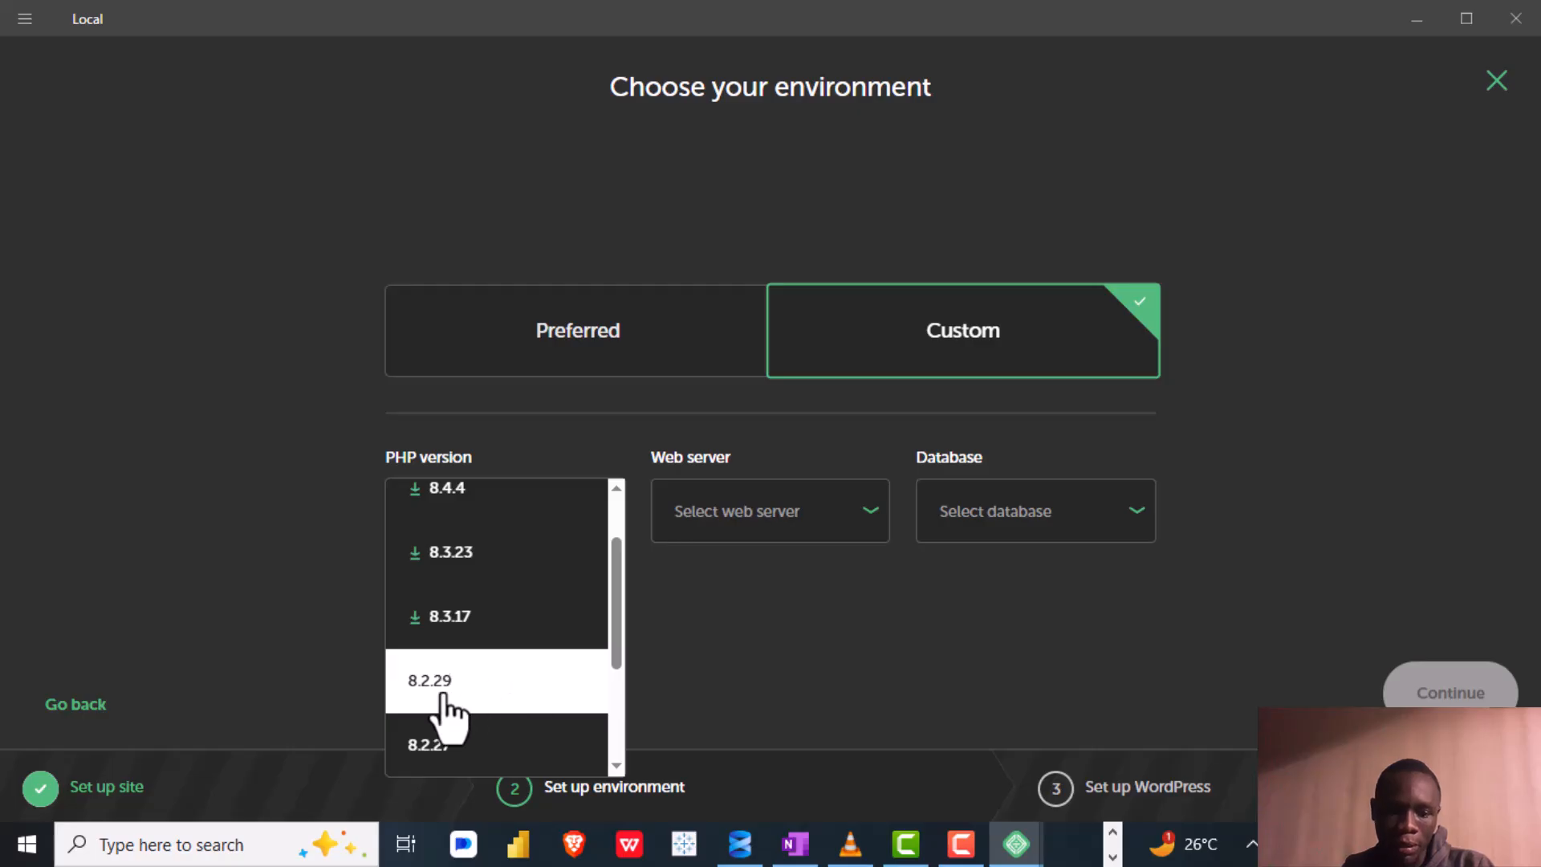
scroll(448, 716, down, 3)
scroll(448, 718, up, 5)
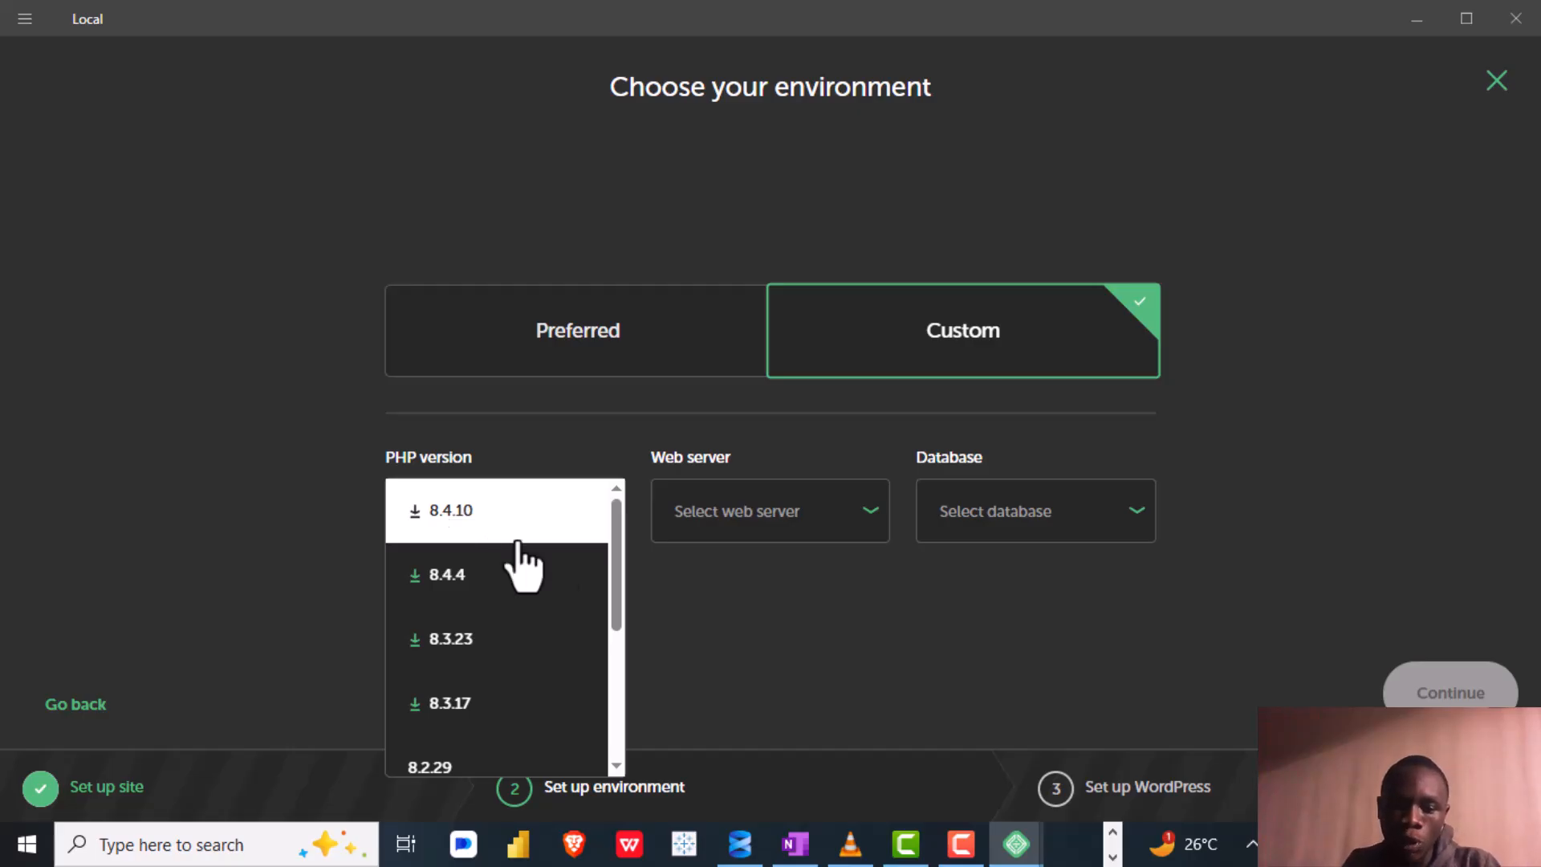
click(795, 605)
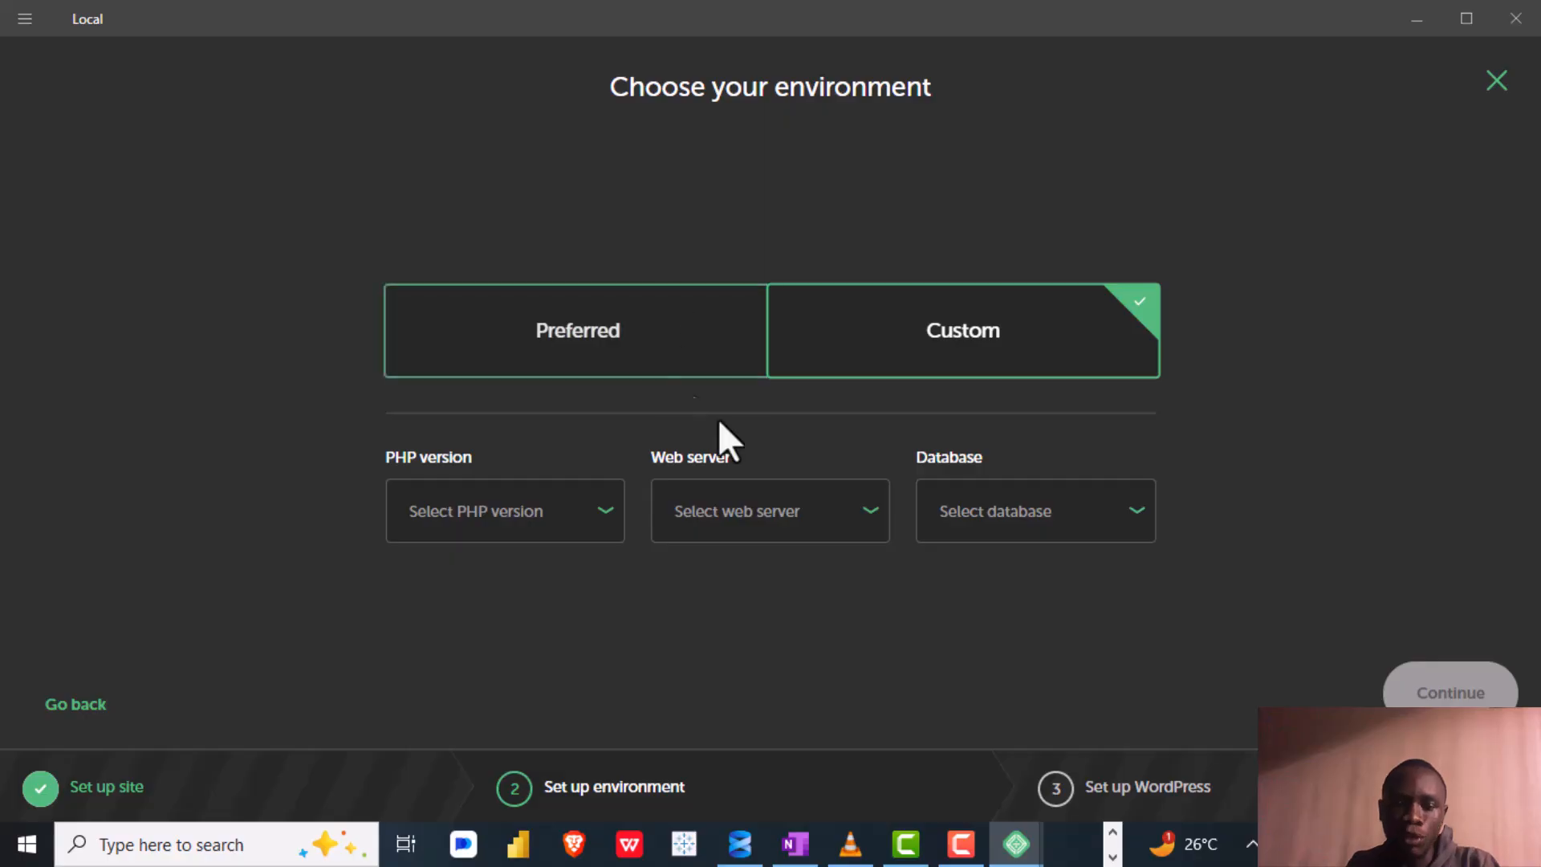
Review web server and database options, then revert to Preferred and advance to WordPress setup
click(759, 520)
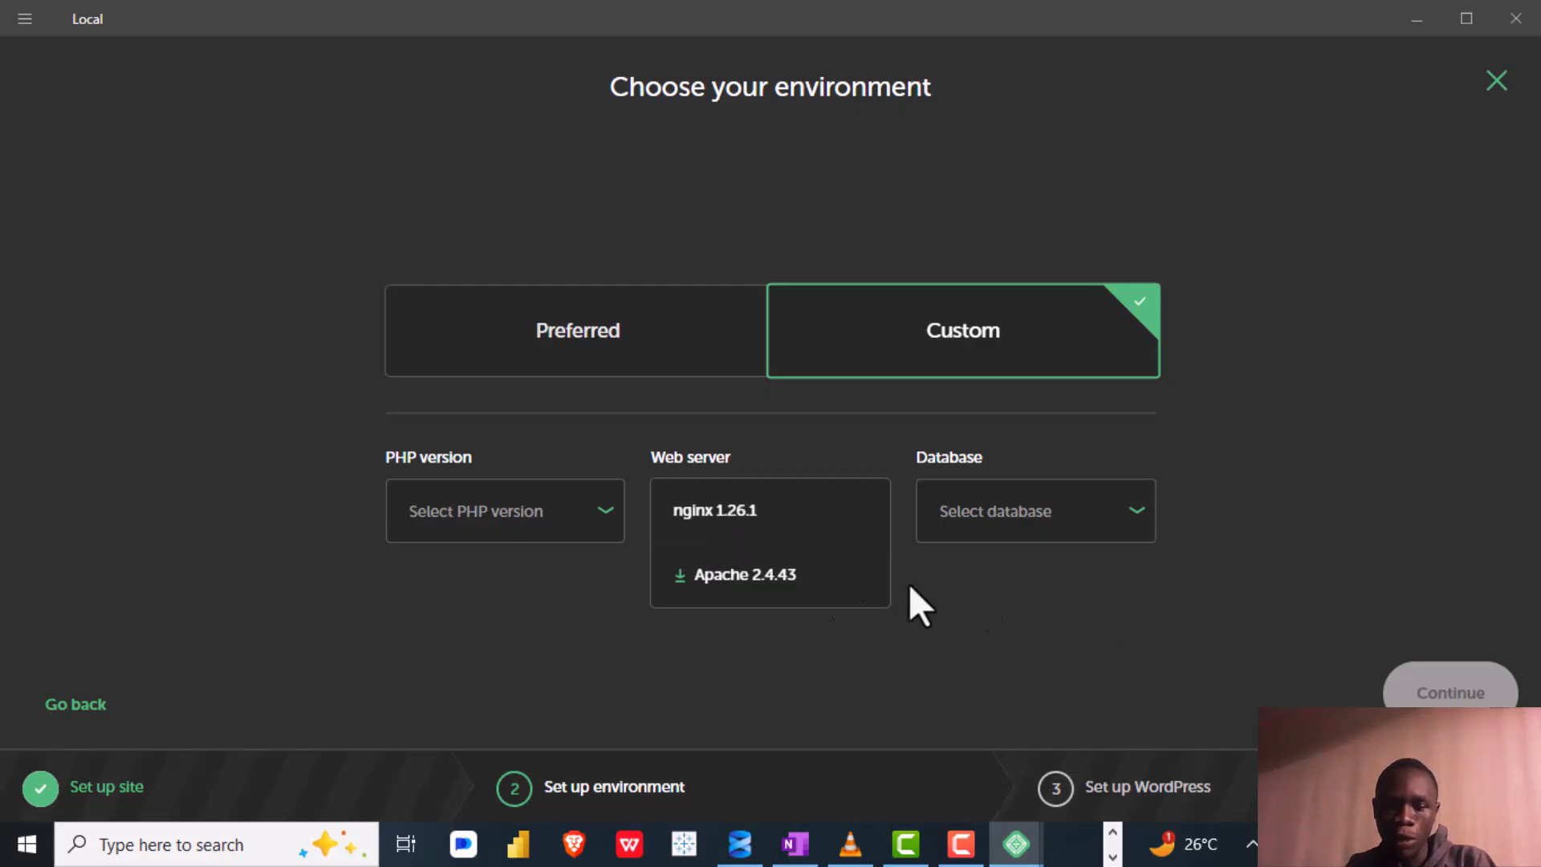
click(1081, 536)
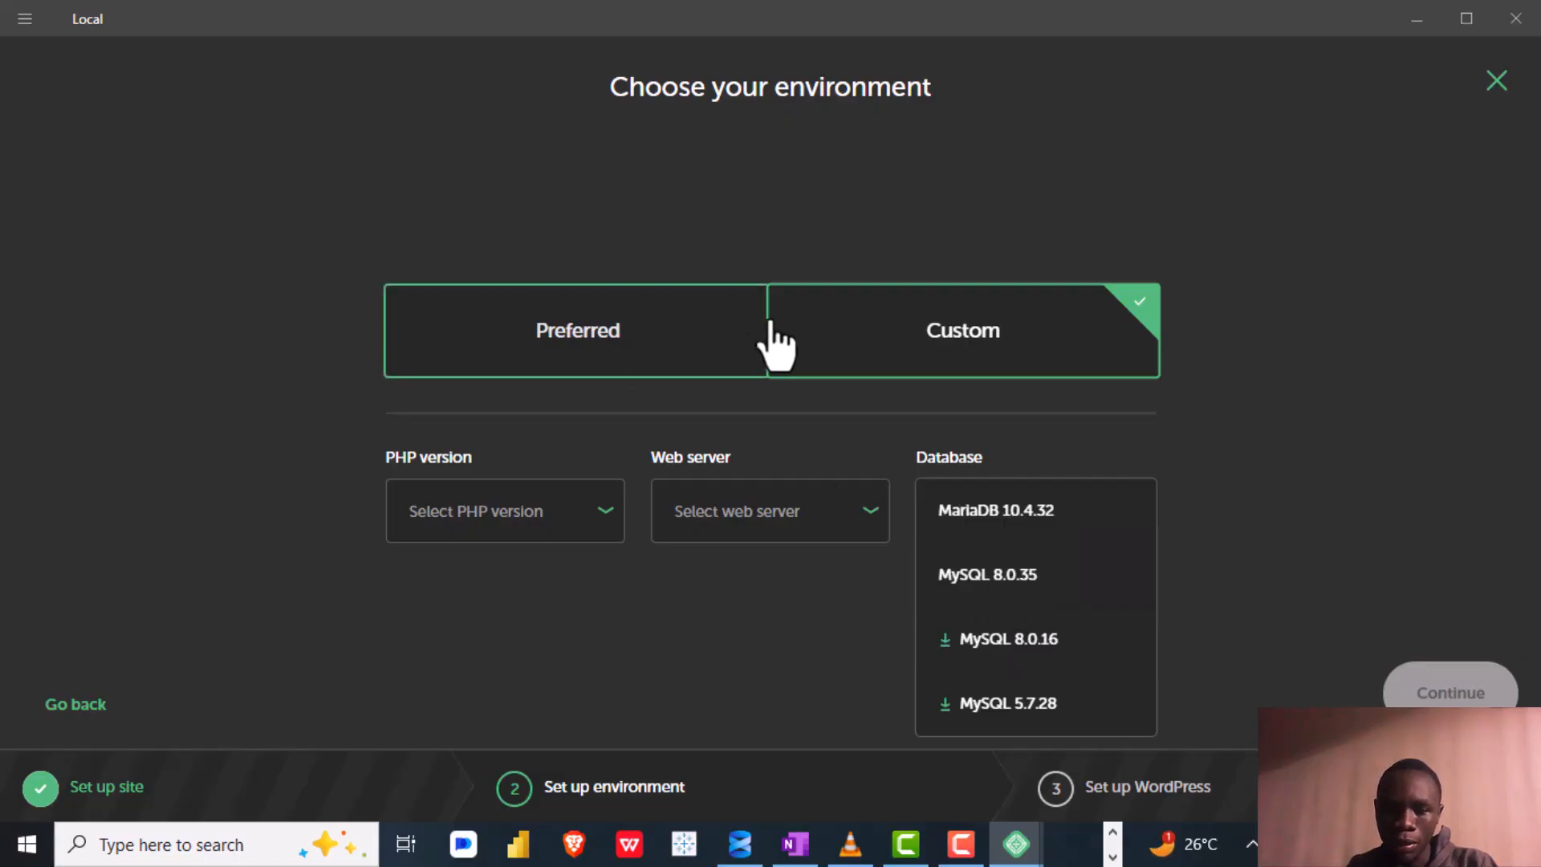
click(612, 353)
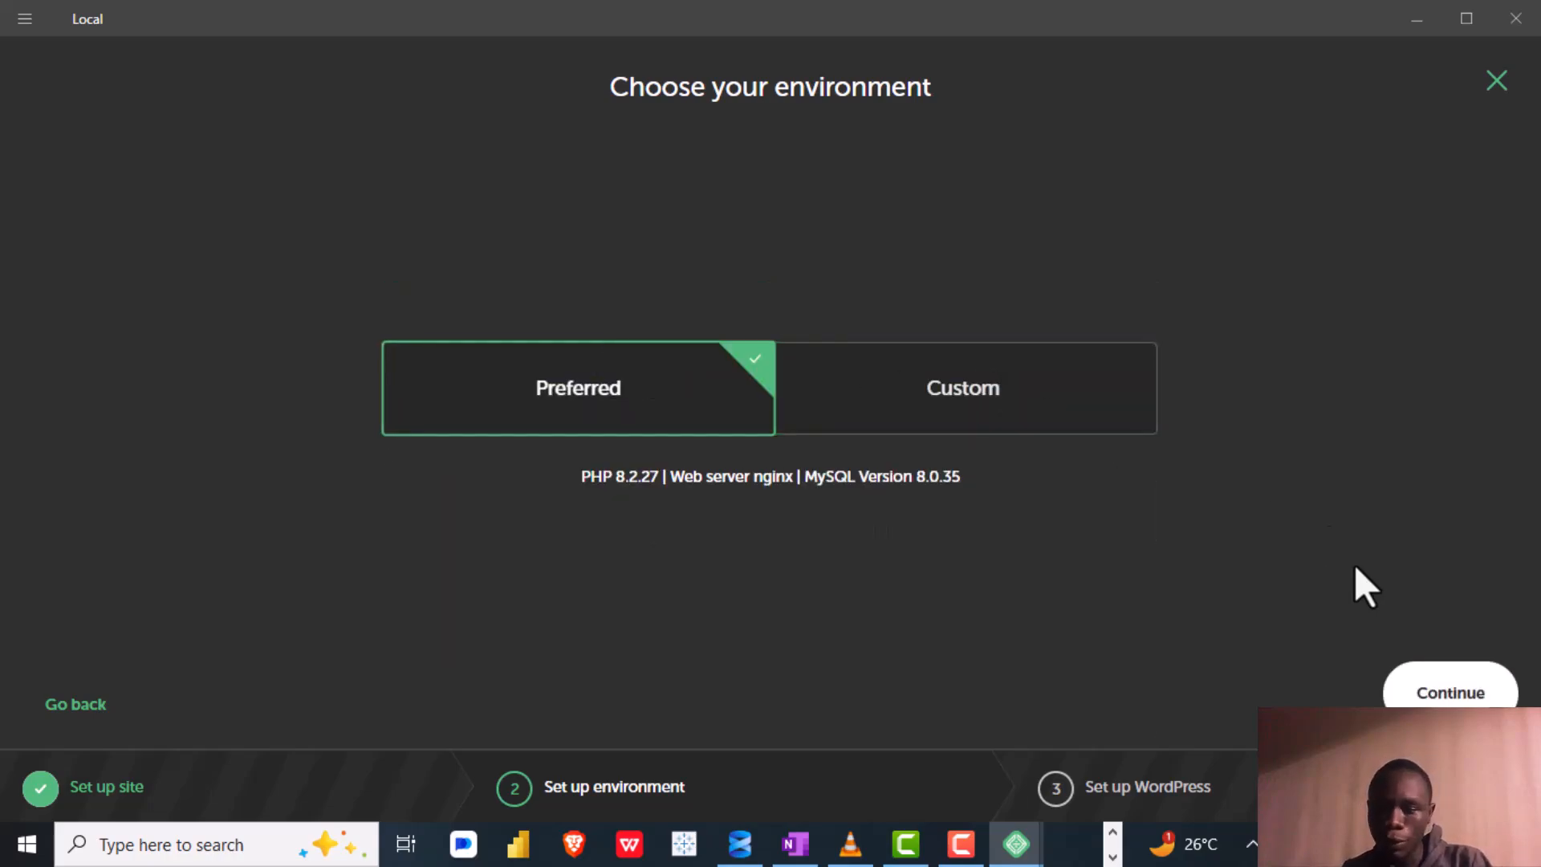
click(1442, 698)
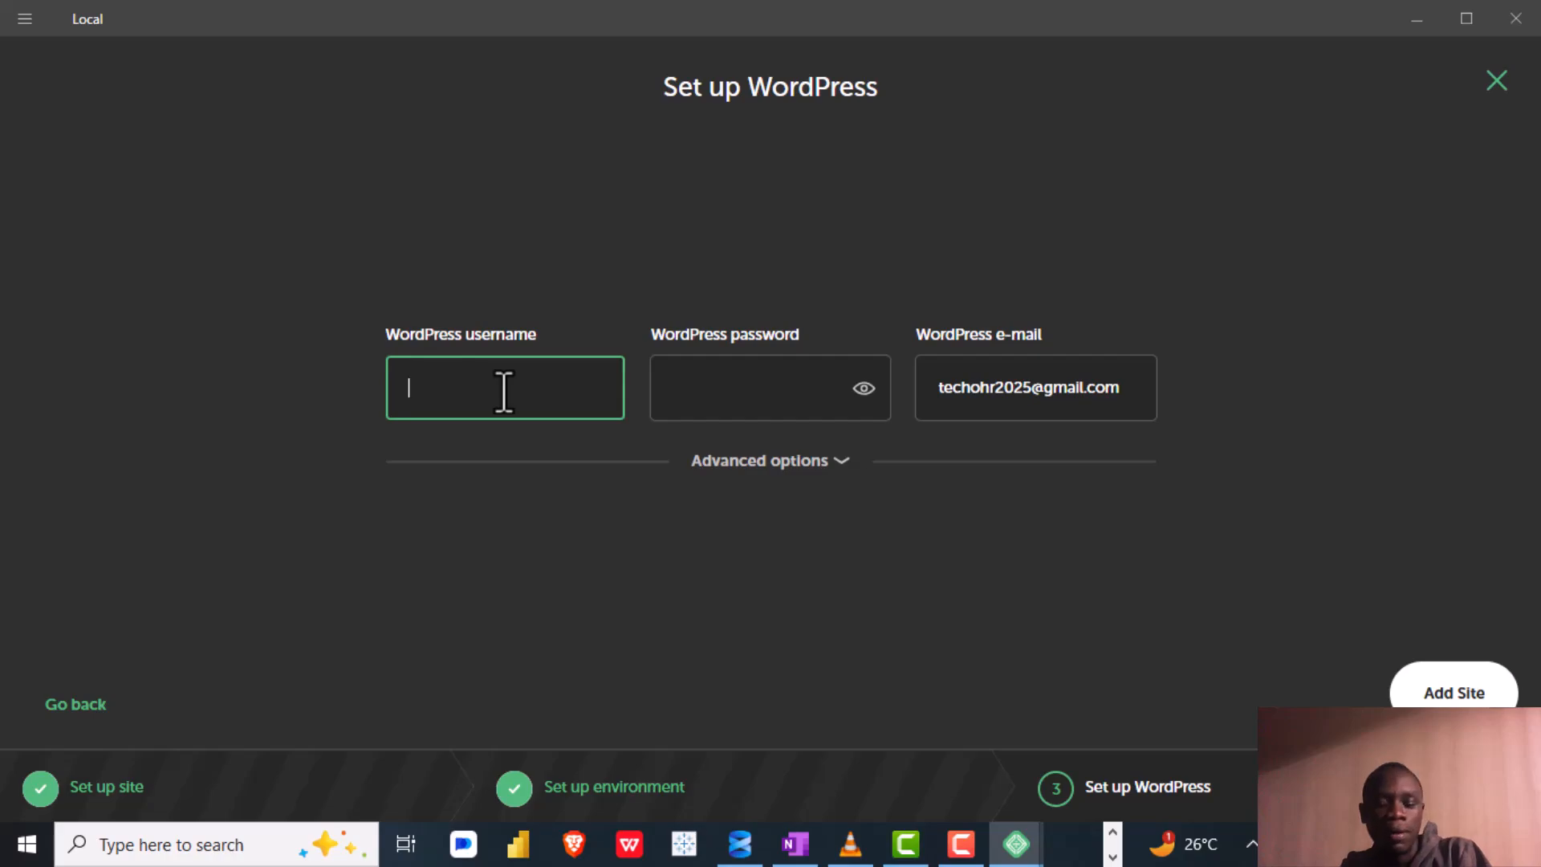
Enter WordPress username 'admin' and a password, checking it by toggling visibility
text(name)
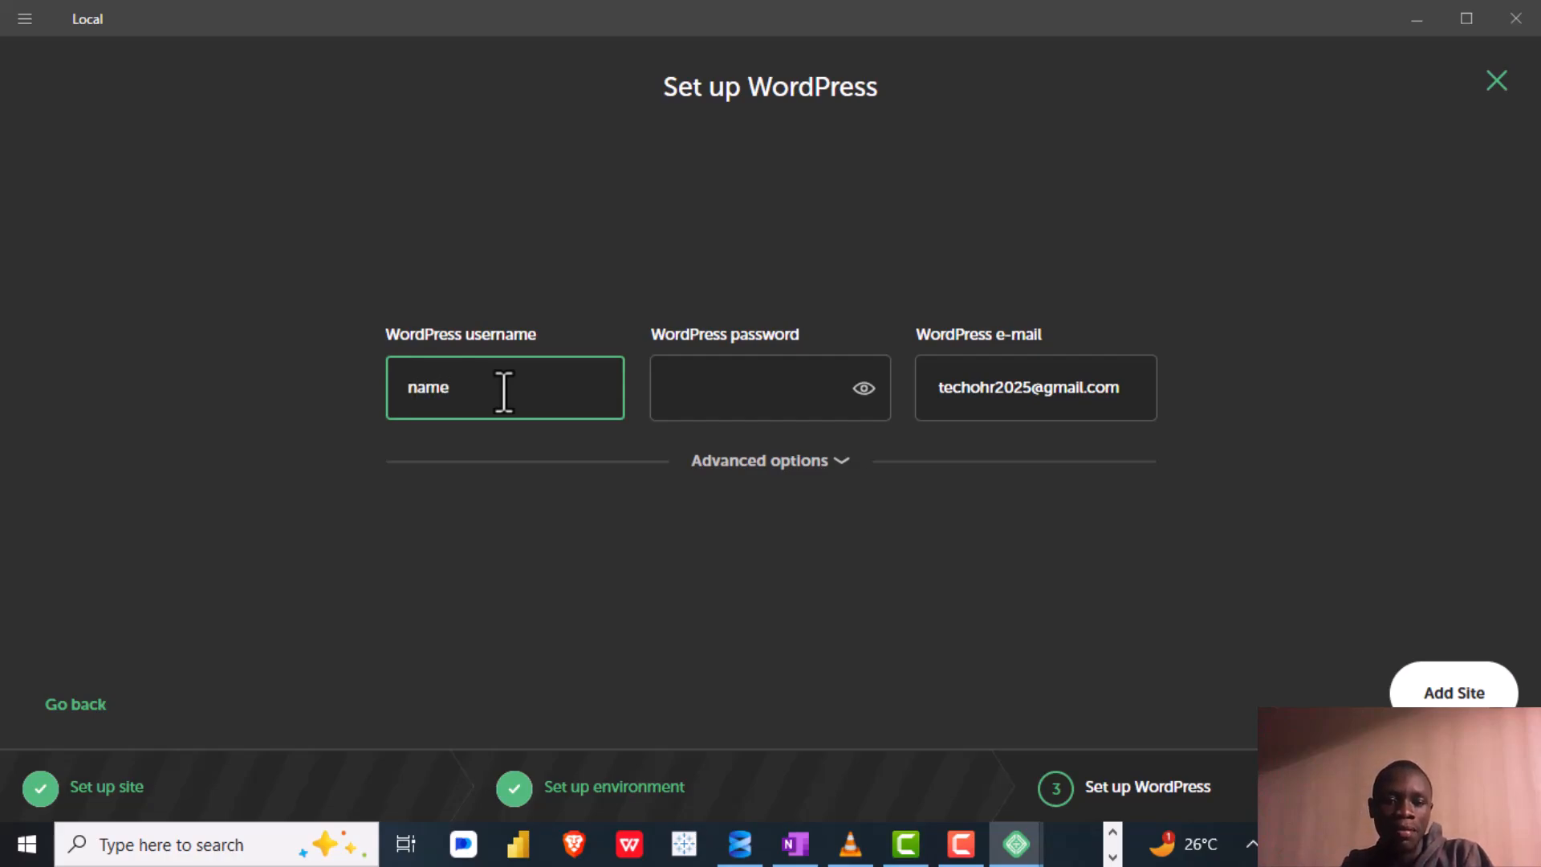
key(BackSpace)
key(BackSpace)
key(BackSpace)
key(BackSpace)
text(a)
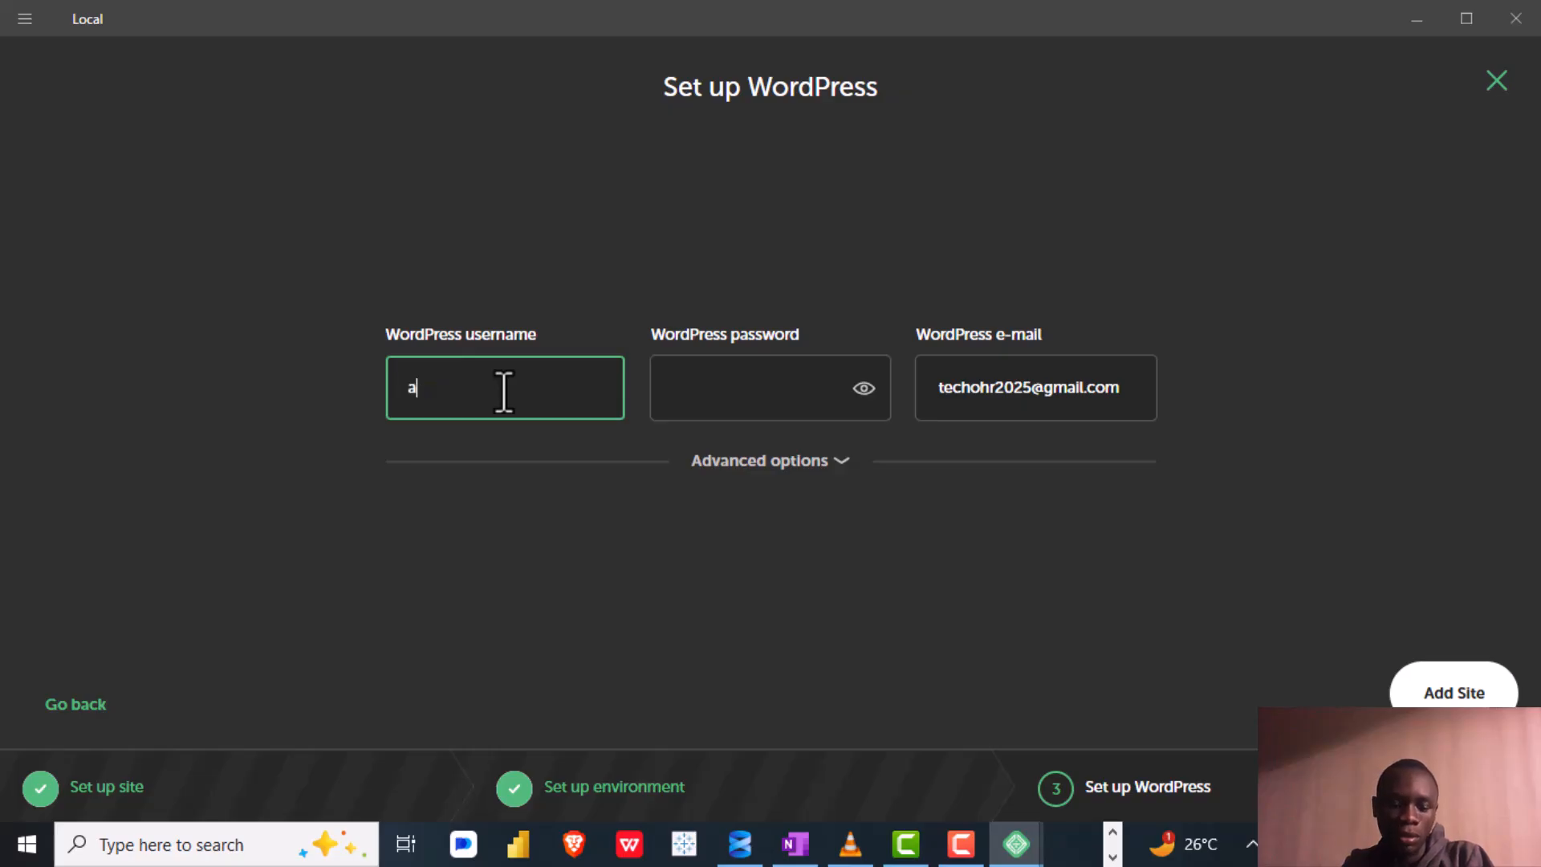
text(dmin)
key(Tab)
text(admin)
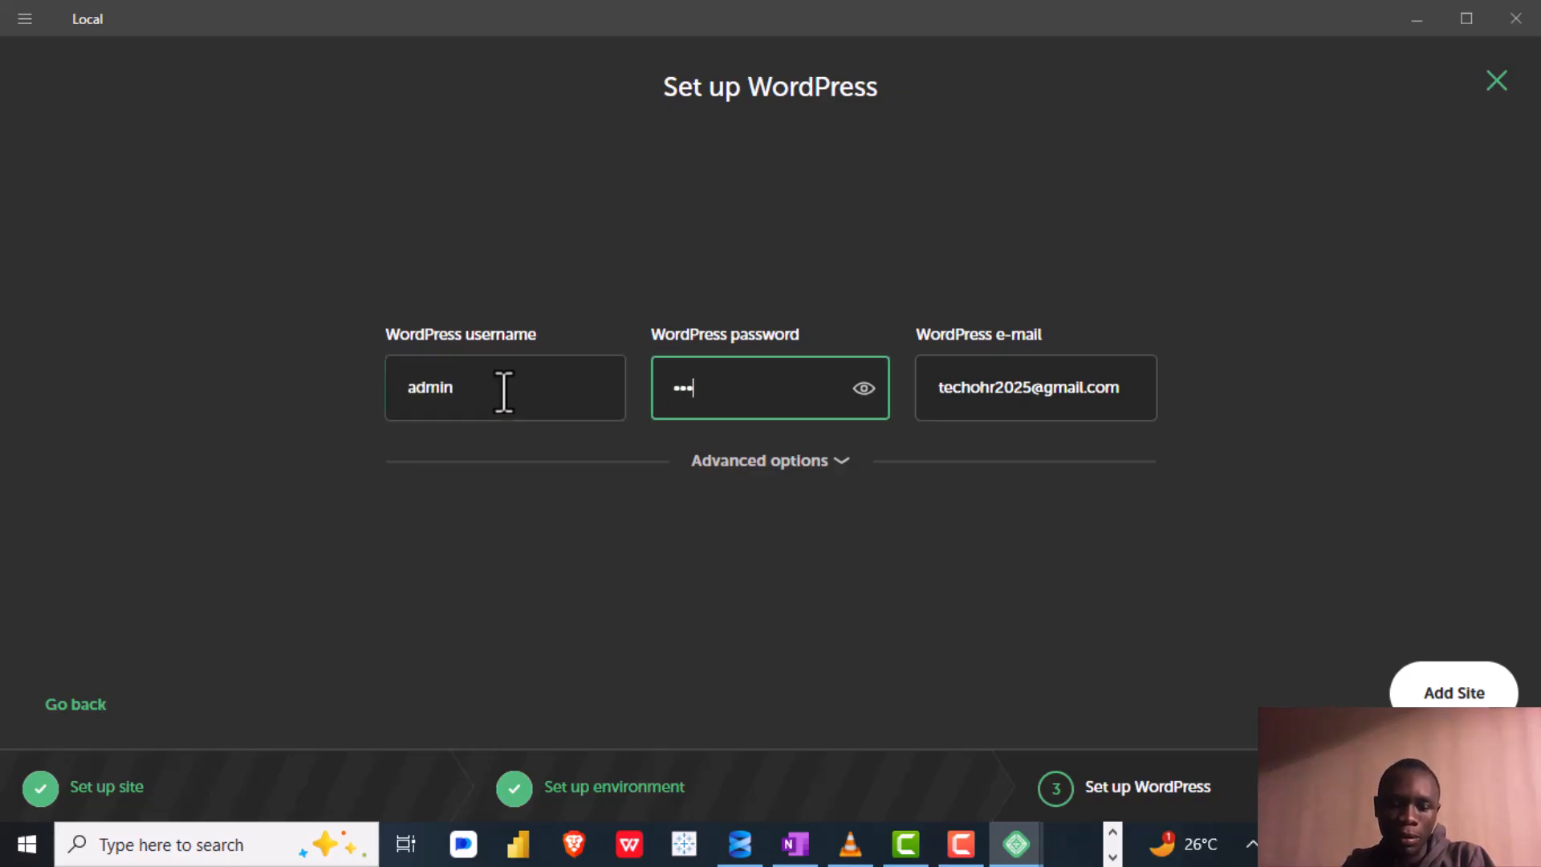
click(863, 392)
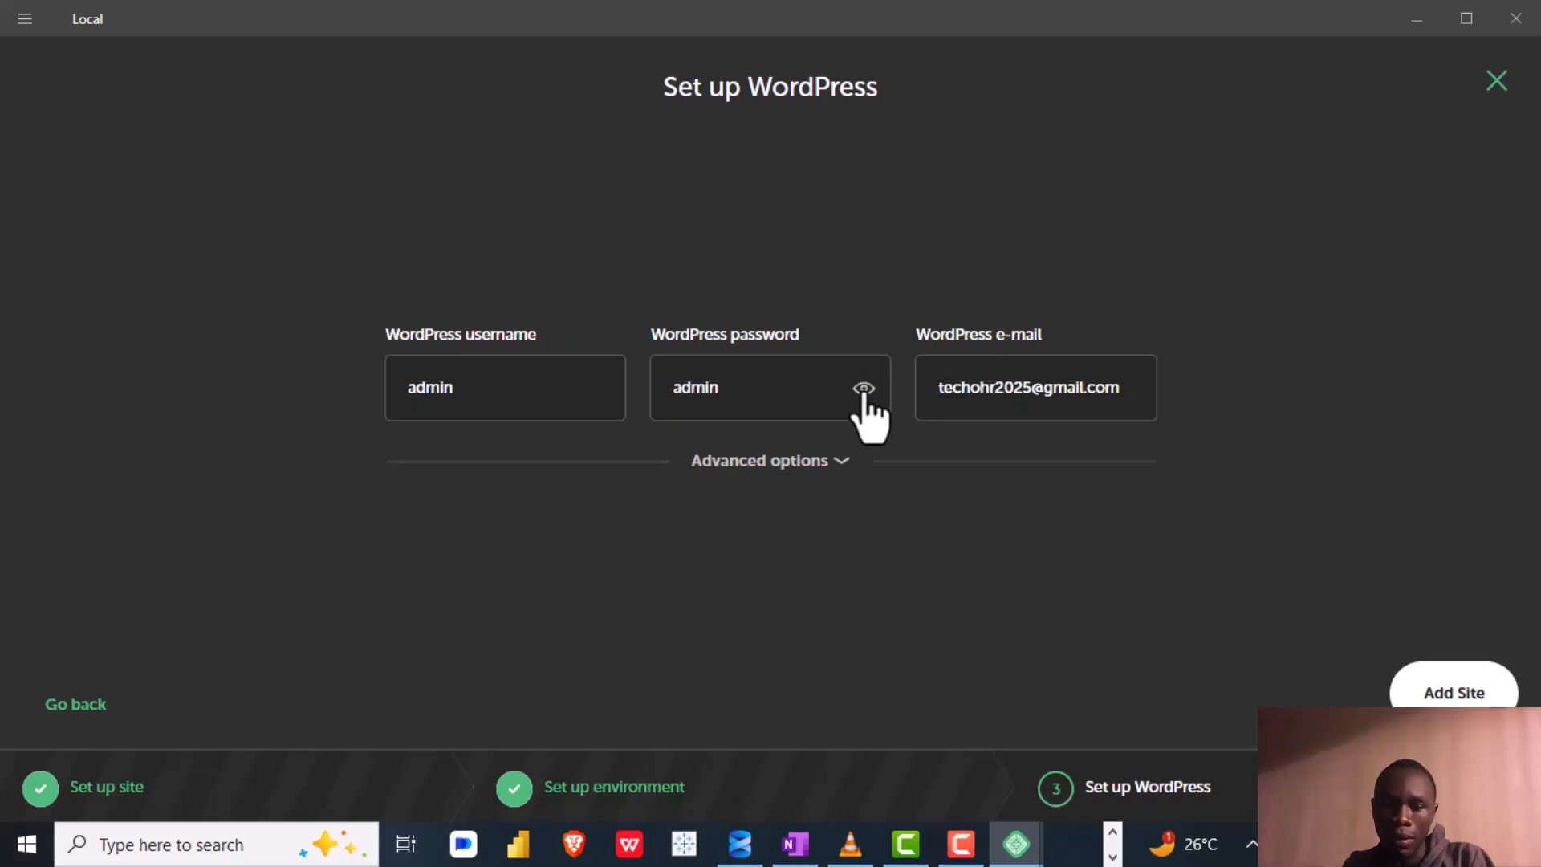
click(864, 392)
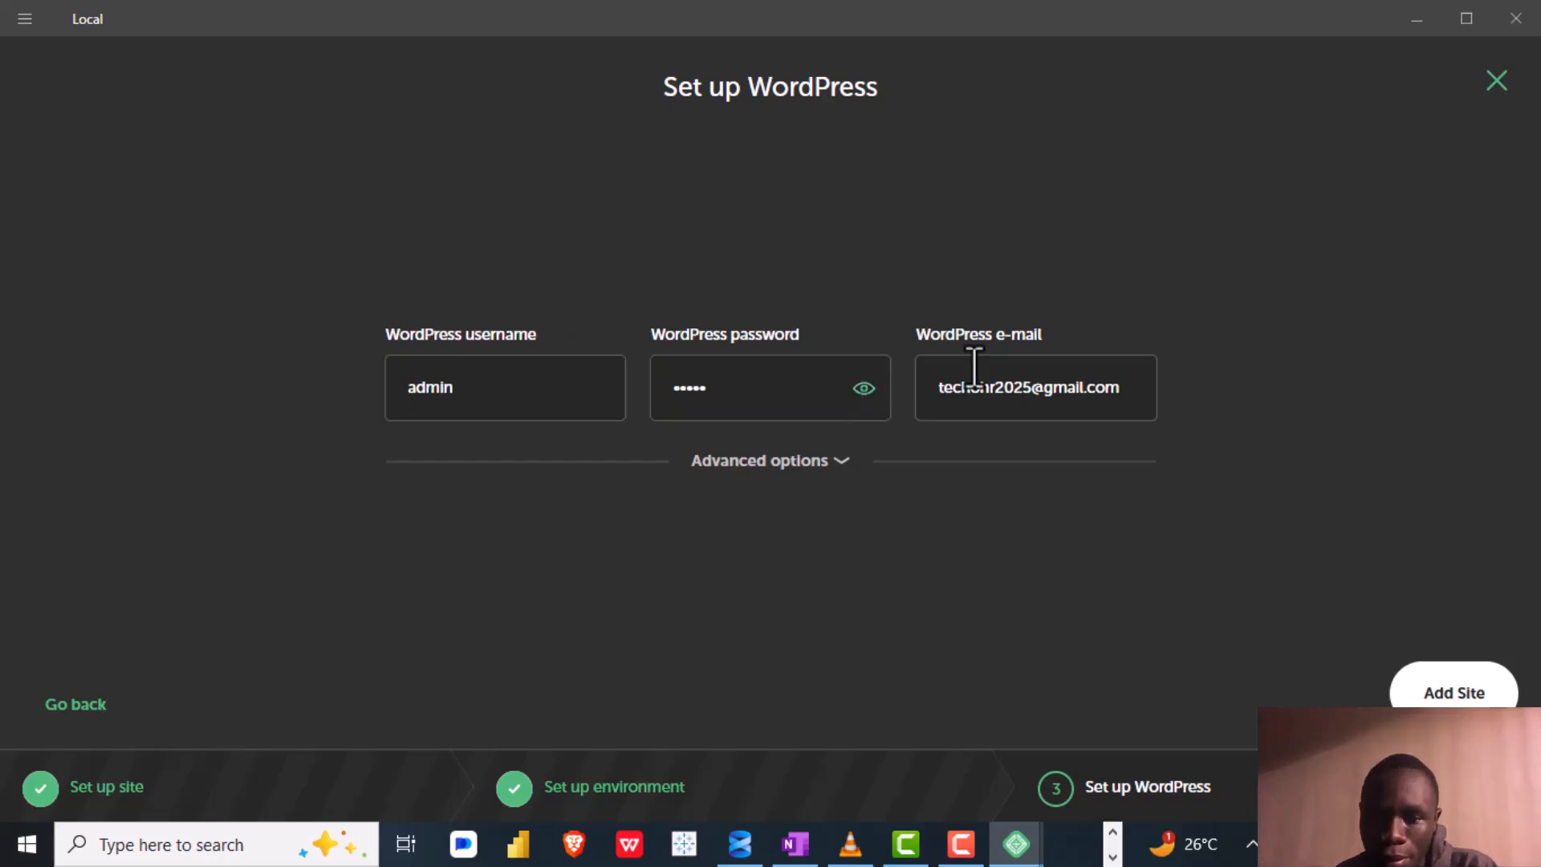
Select the pre-filled admin e-mail address, then switch to another application
double_click(1013, 399)
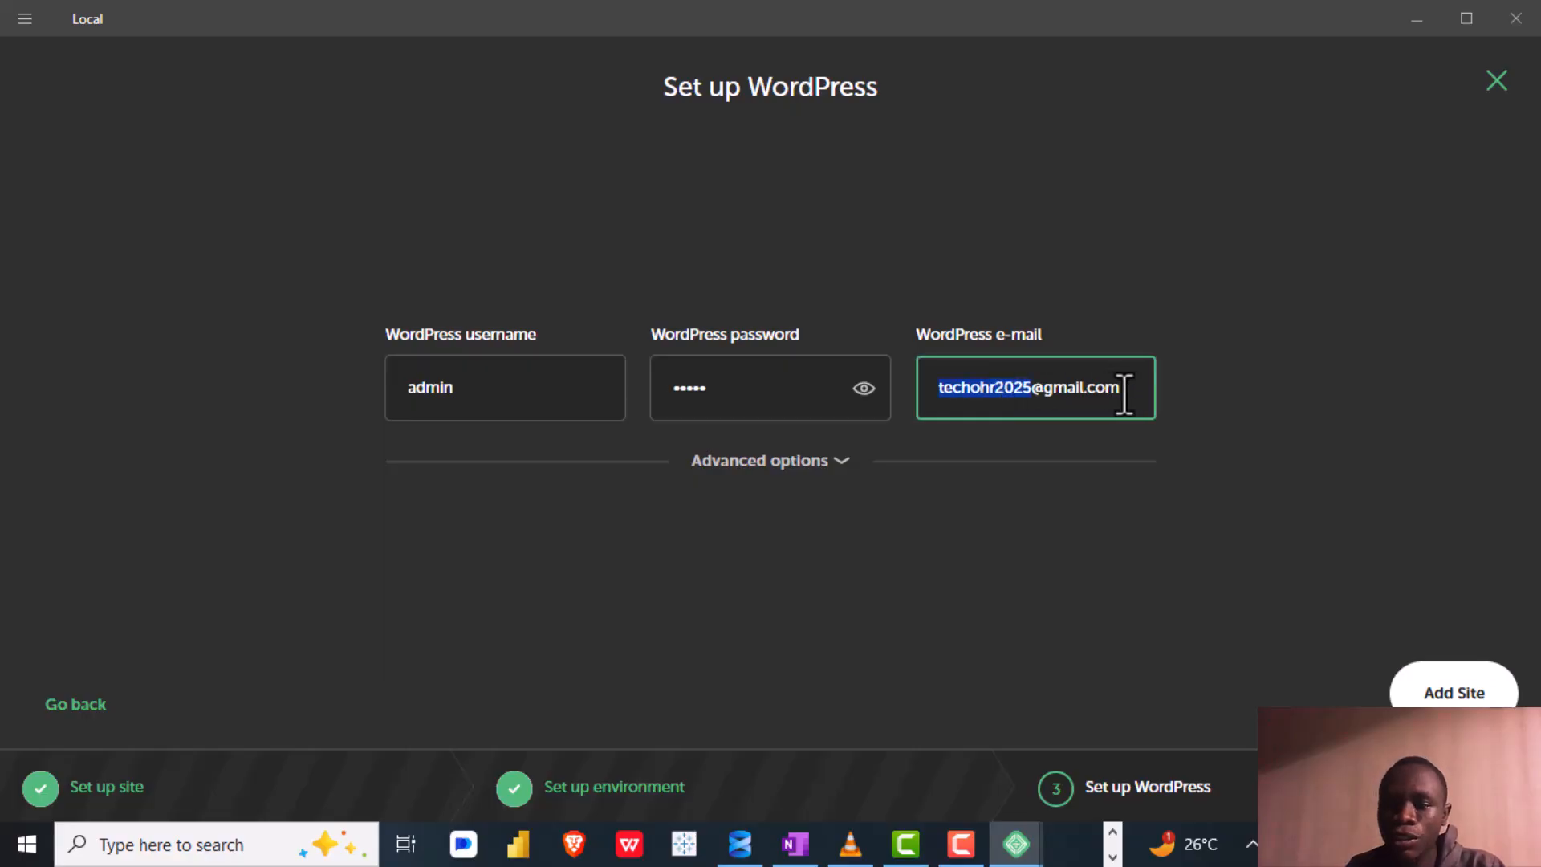
drag(1140, 395, 936, 395)
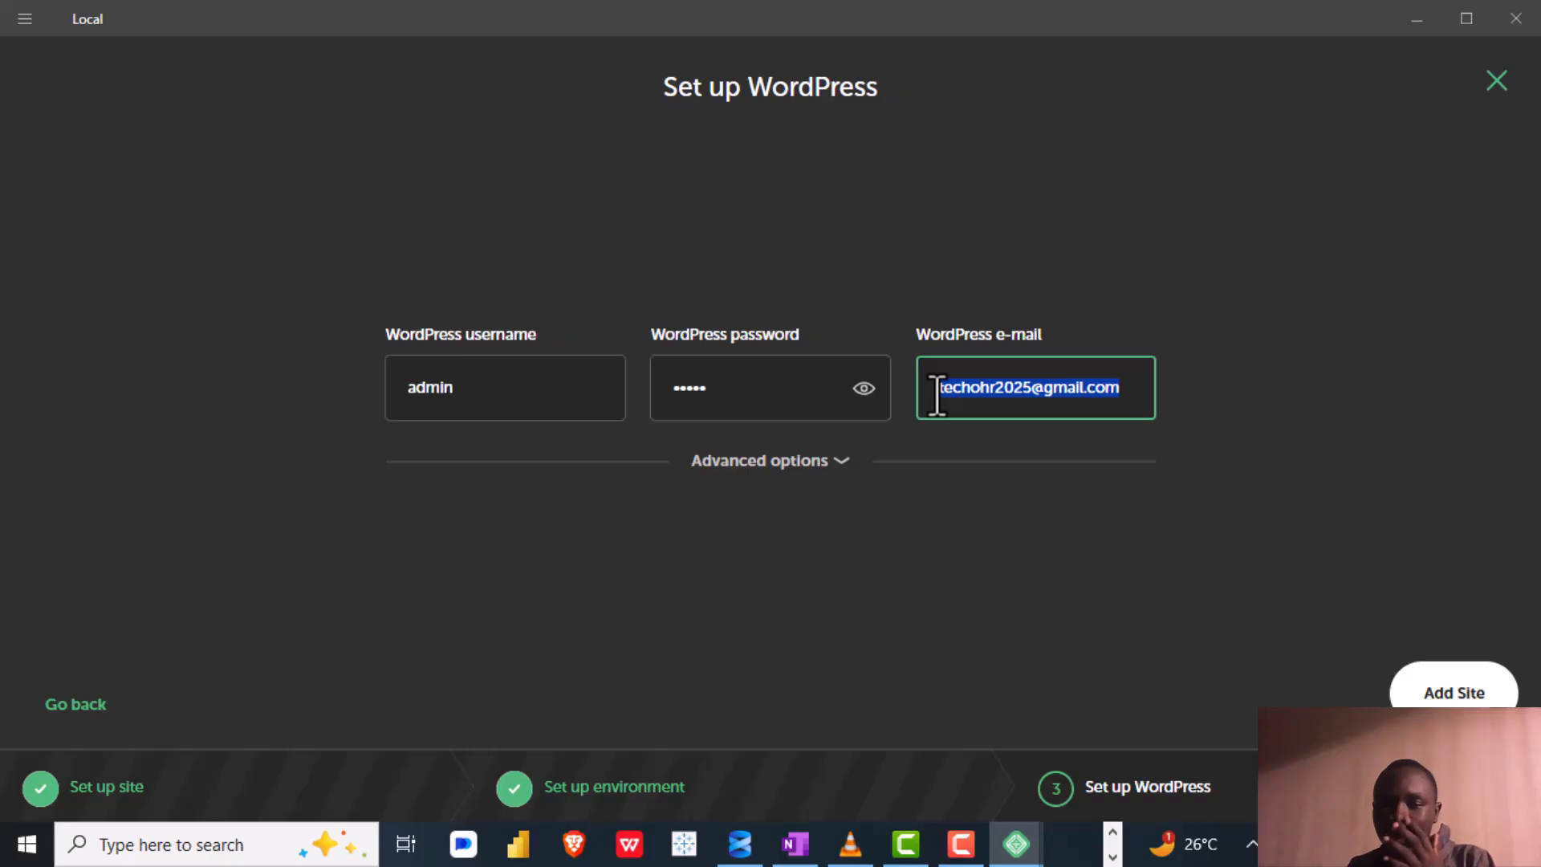
drag(932, 388, 1120, 391)
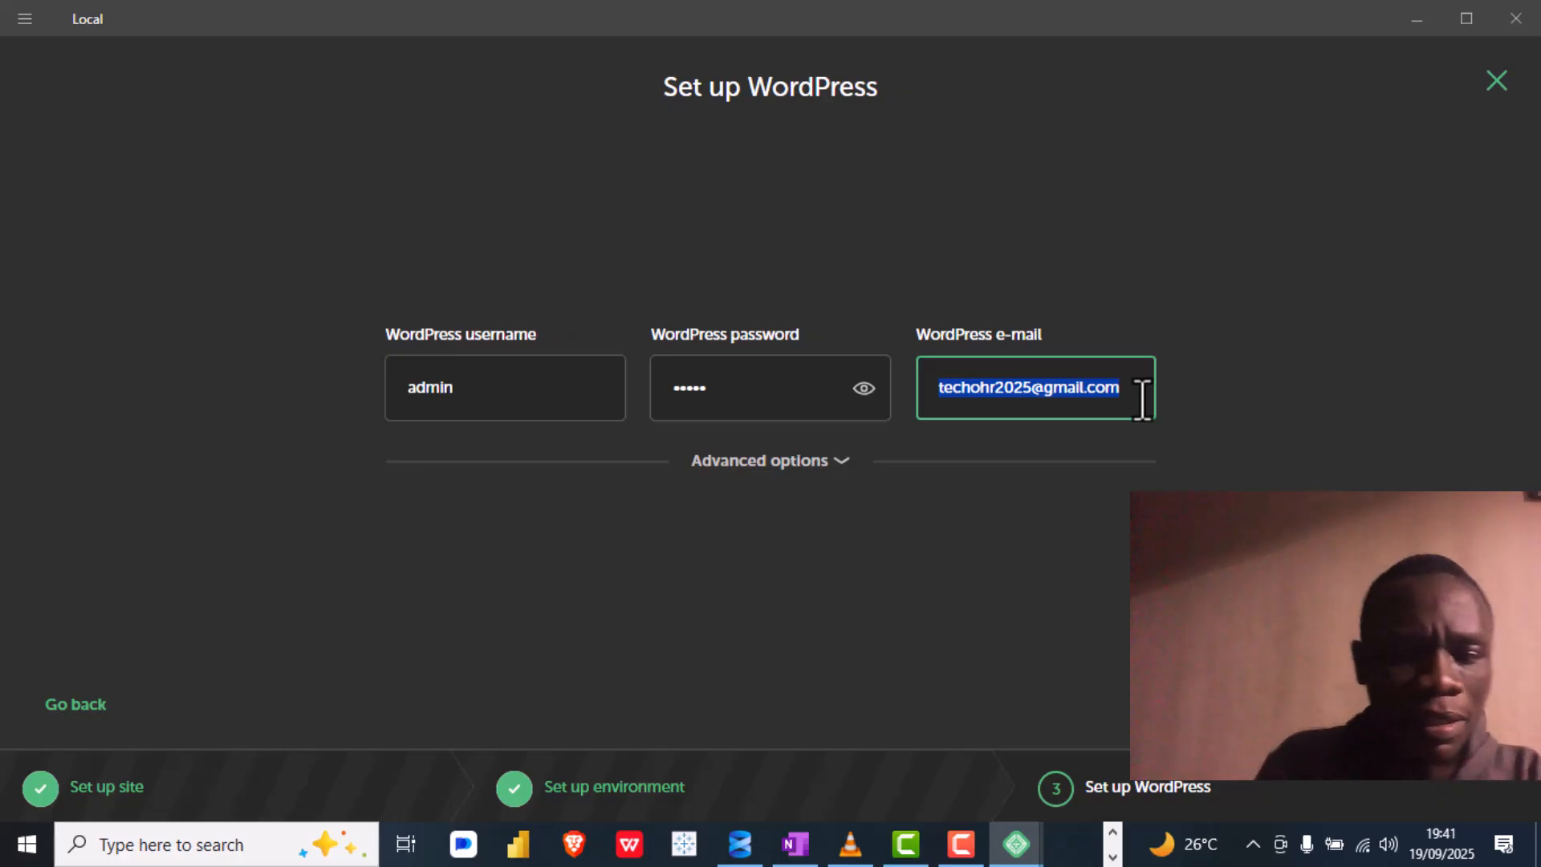
click(1139, 393)
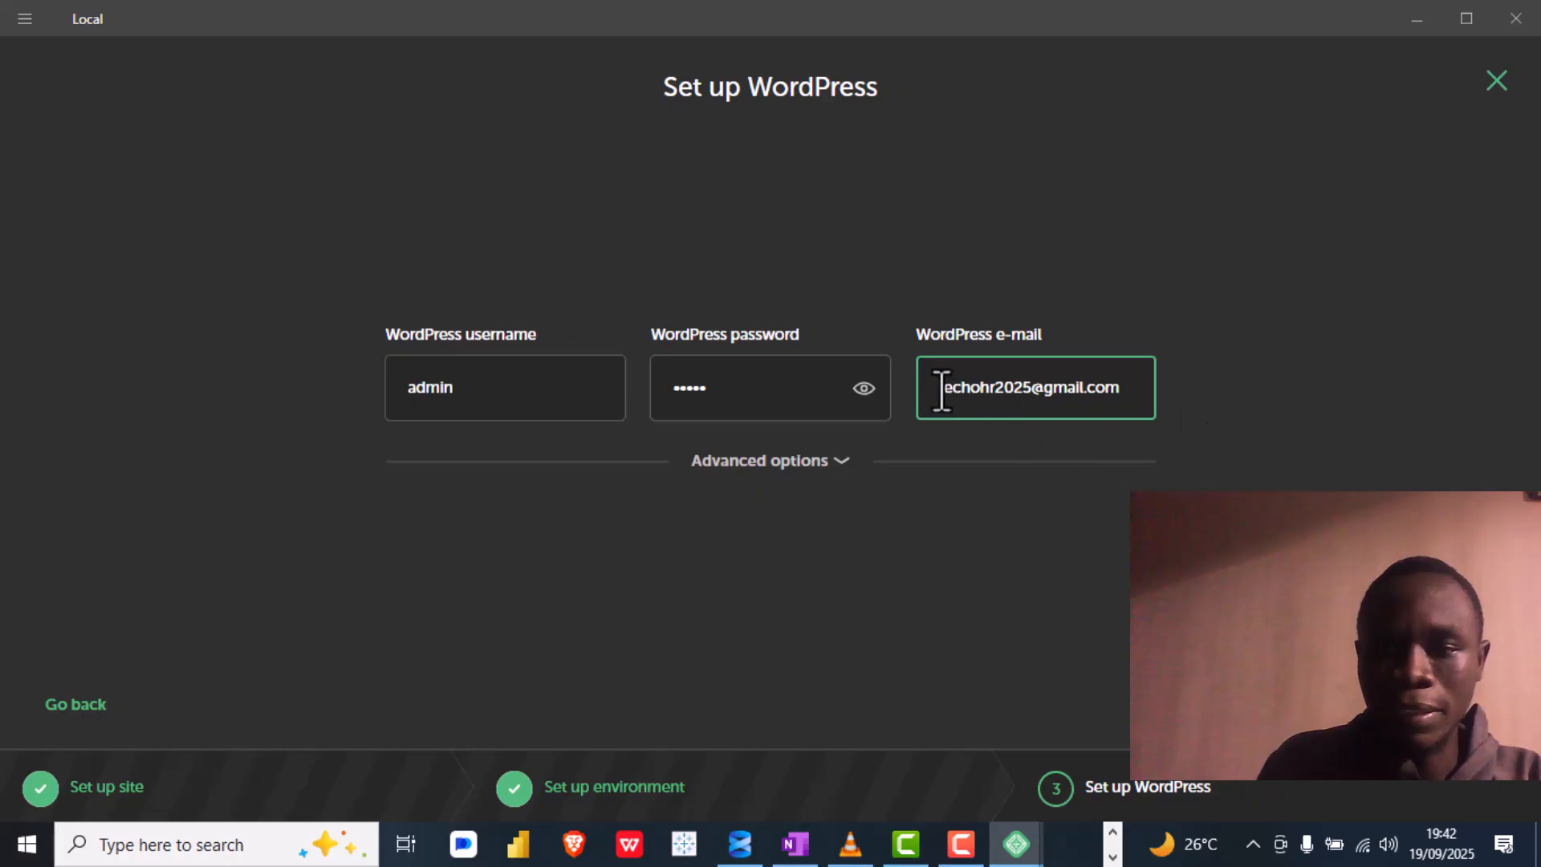
drag(938, 391, 1113, 389)
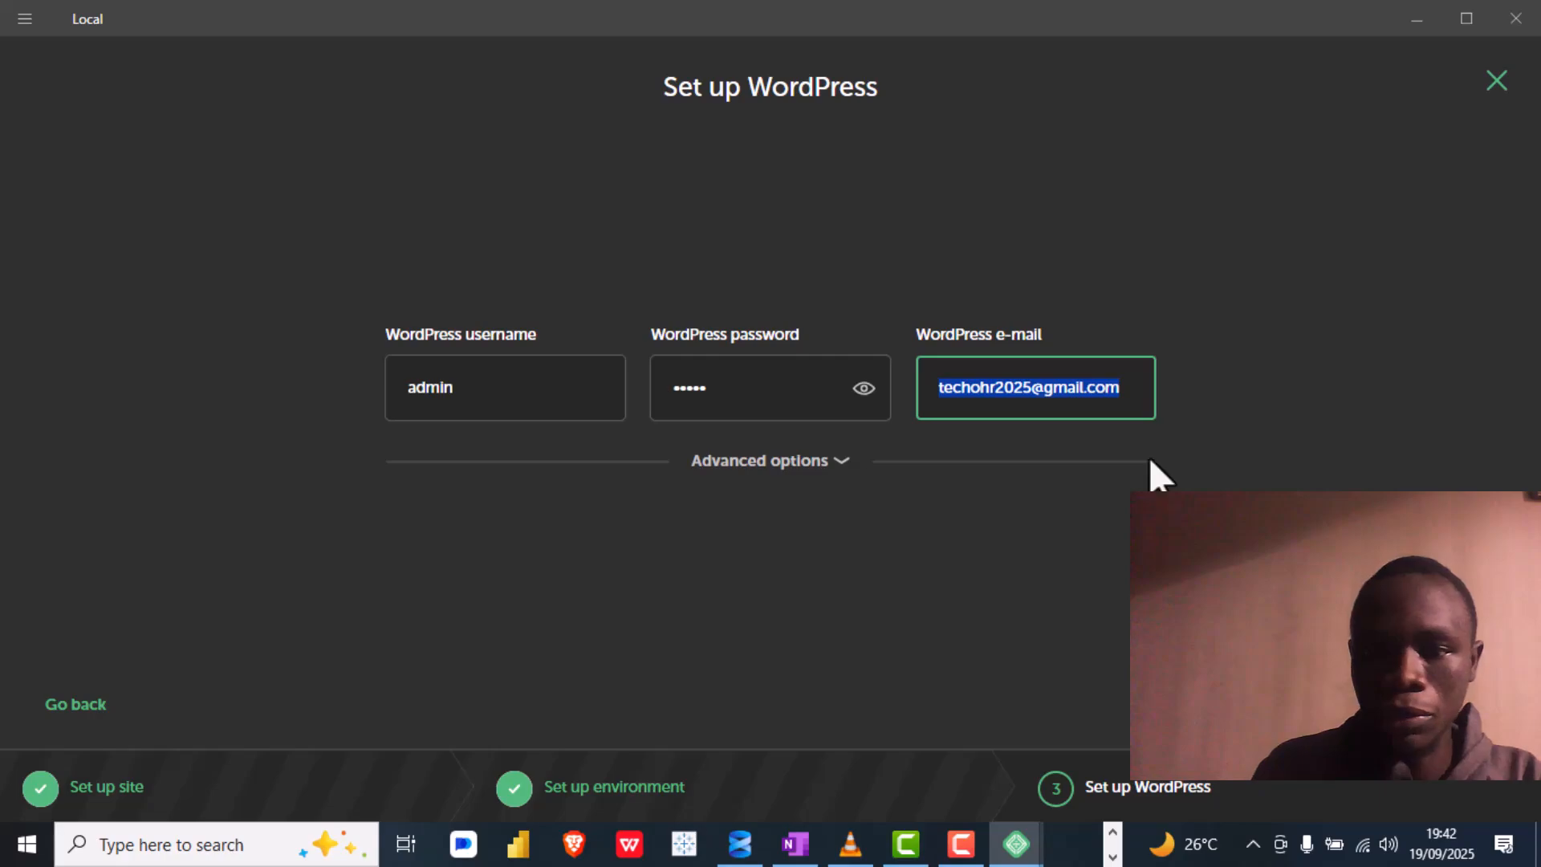
key(alt+Tab)
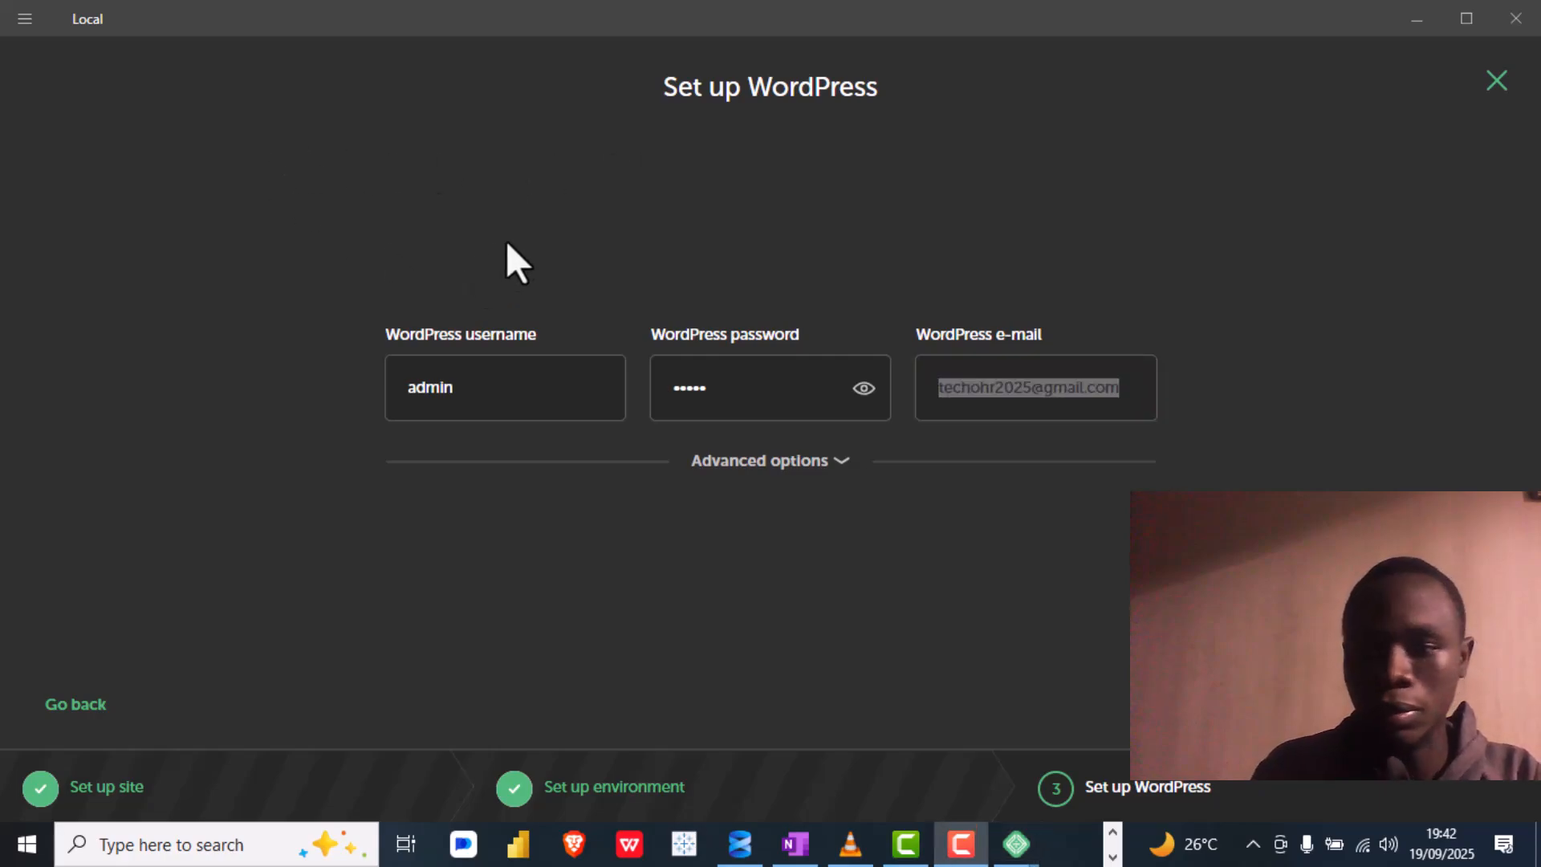
Back on the WordPress setup form, reveal the admin password to verify it, then add the MyChurch site
click(1041, 395)
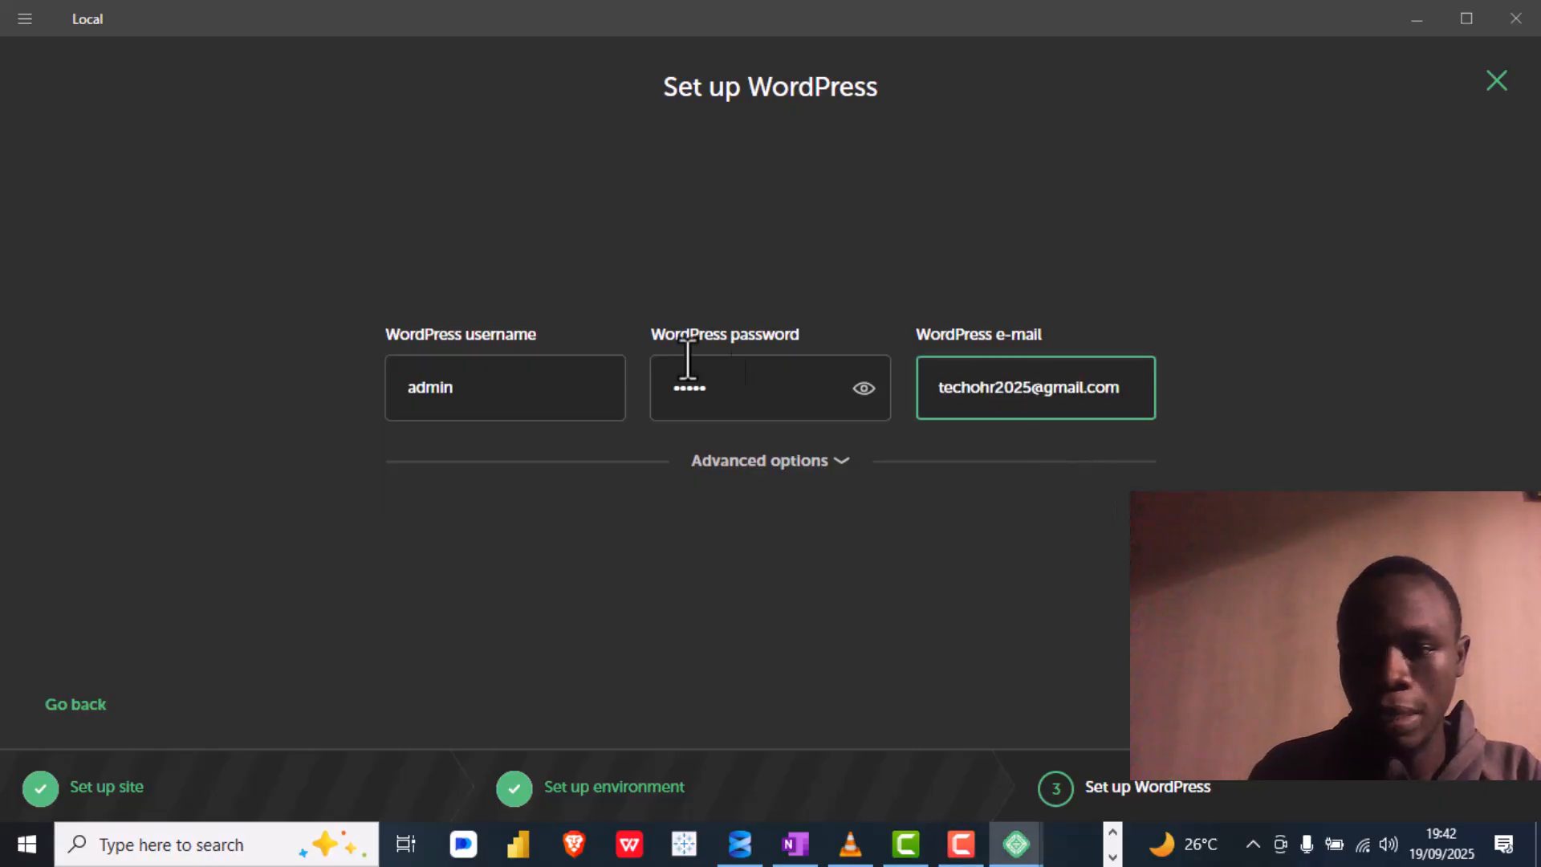
click(863, 390)
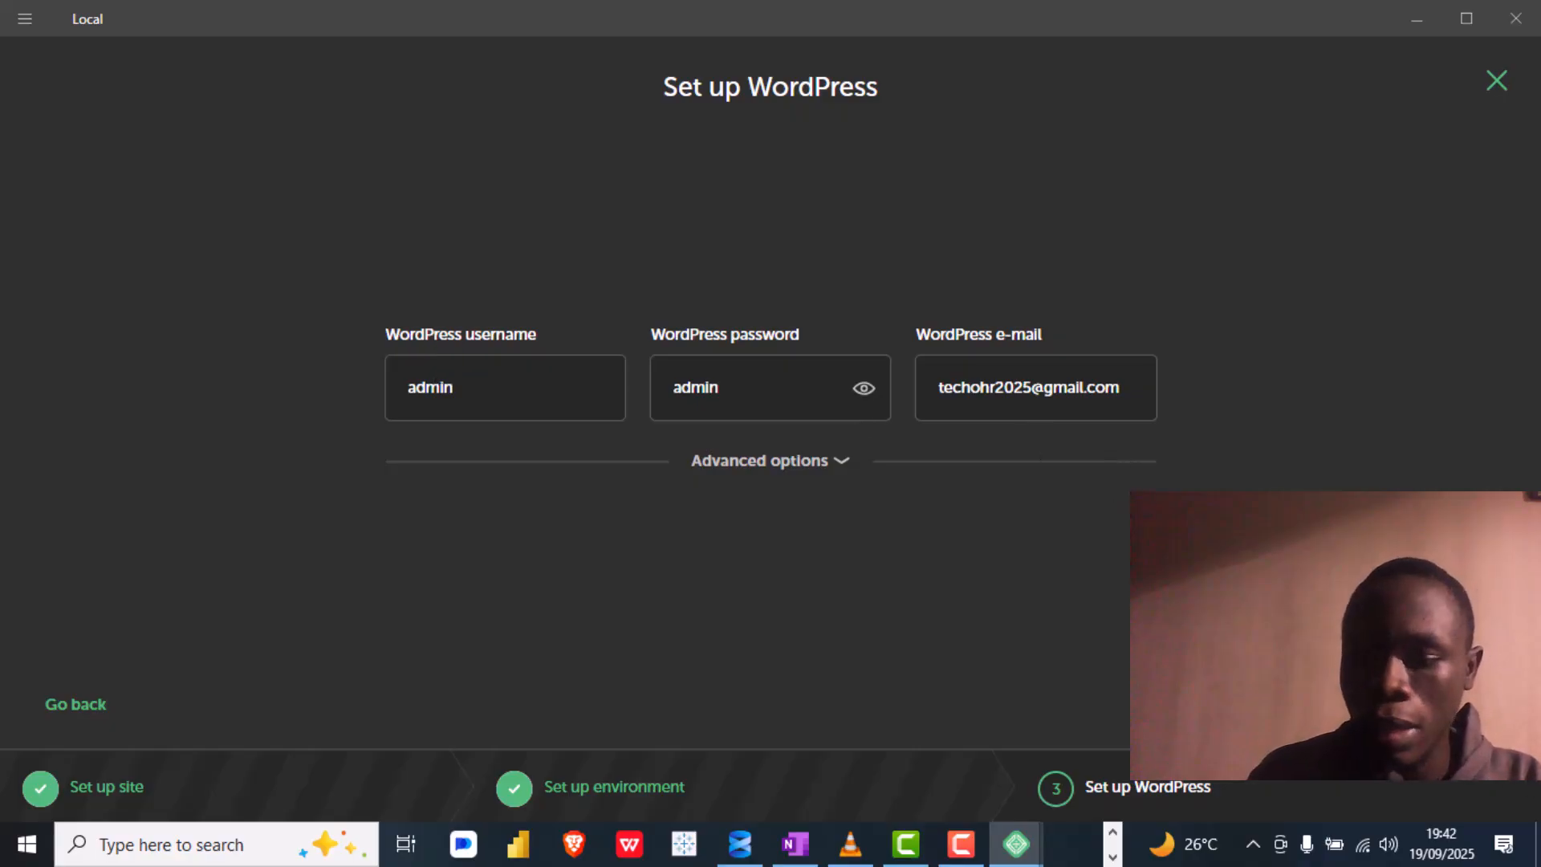
click(1418, 688)
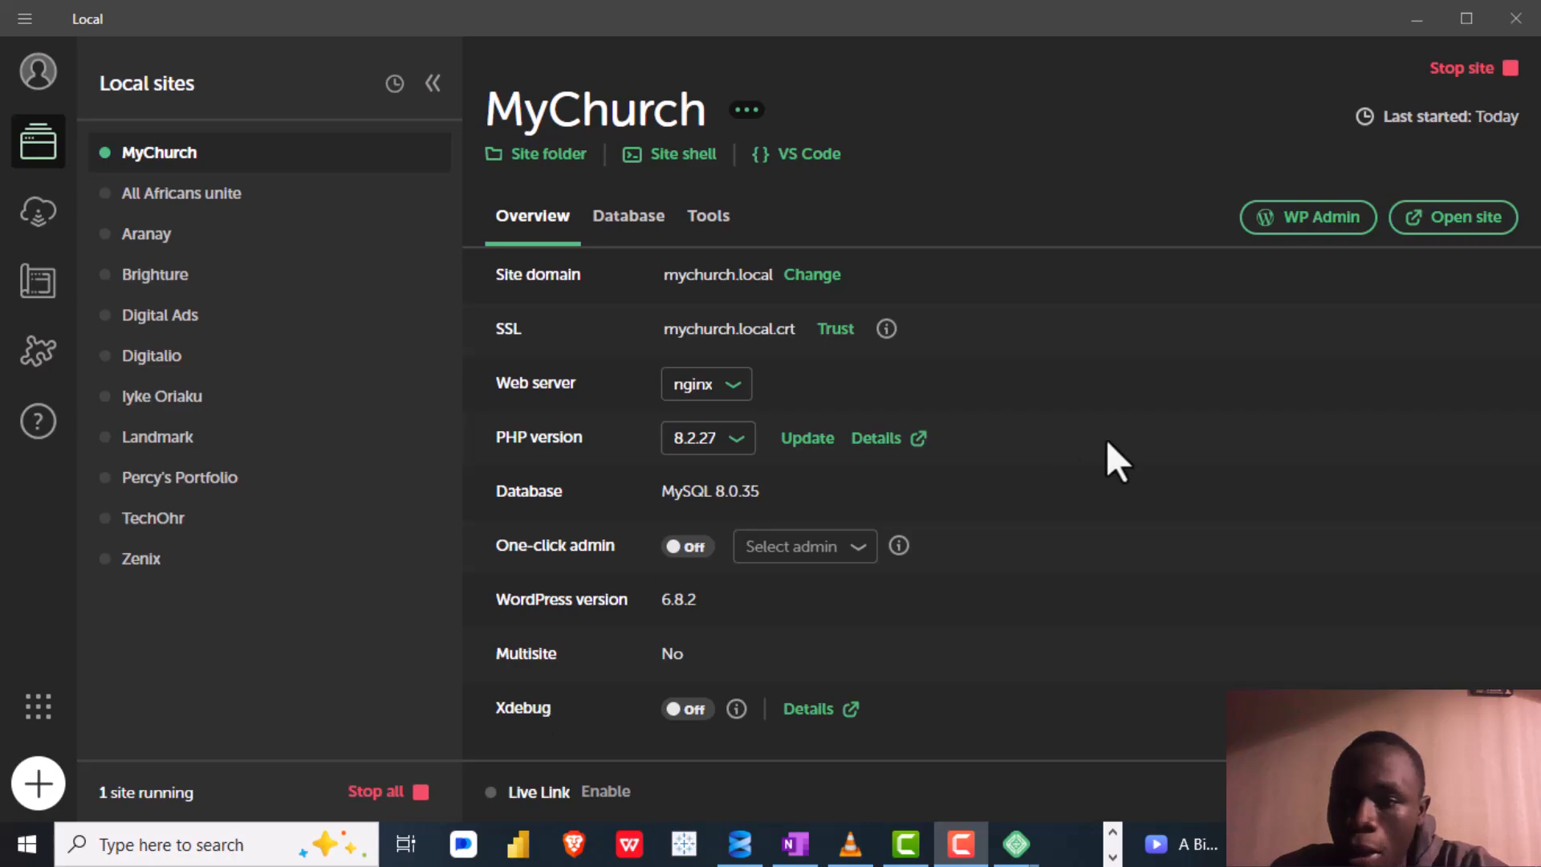
click(610, 237)
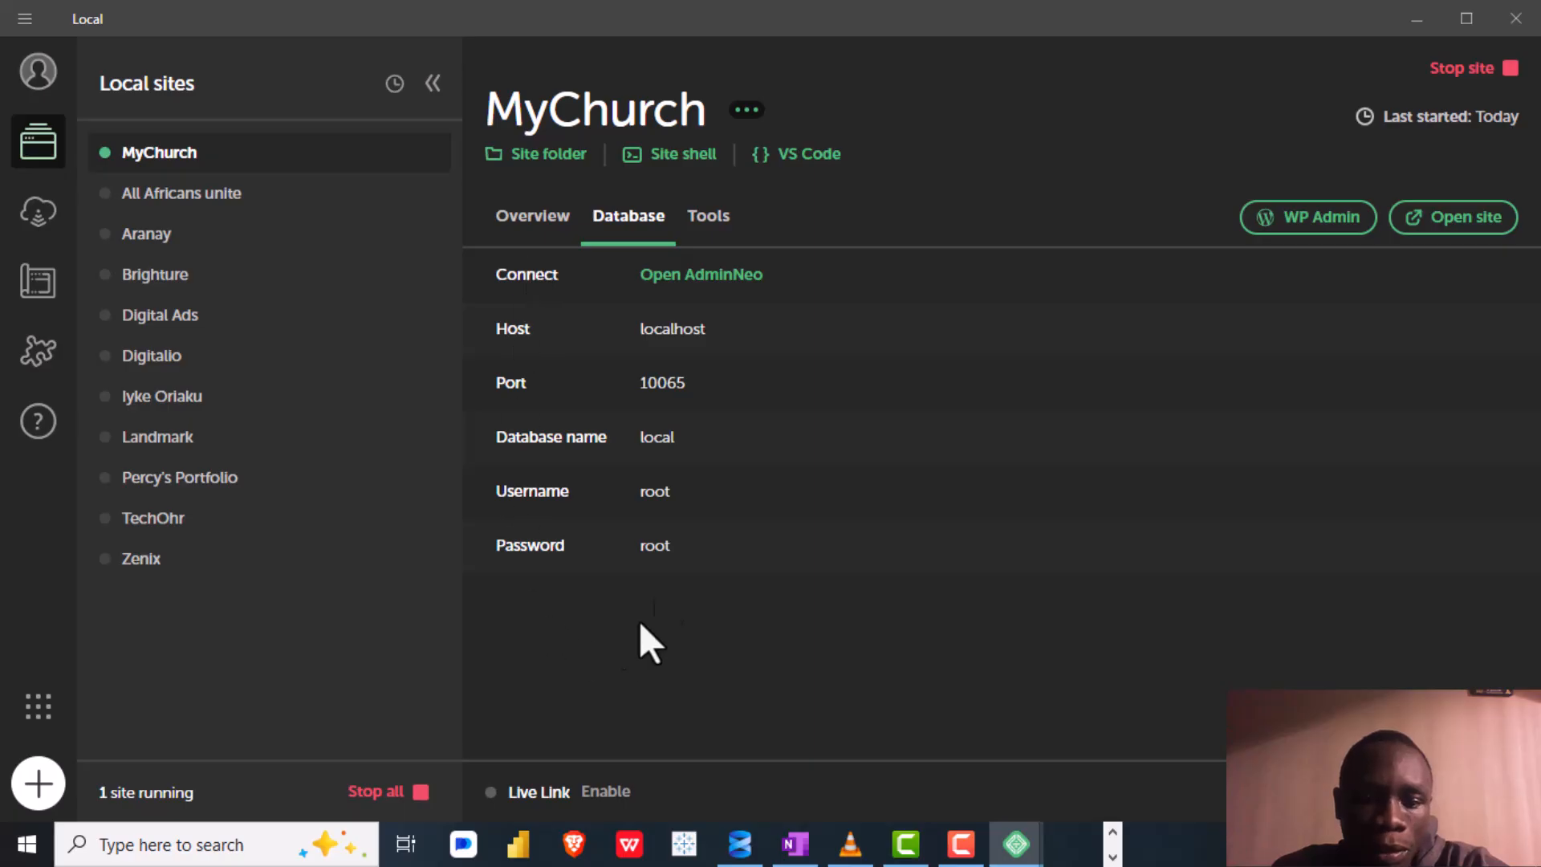
click(711, 227)
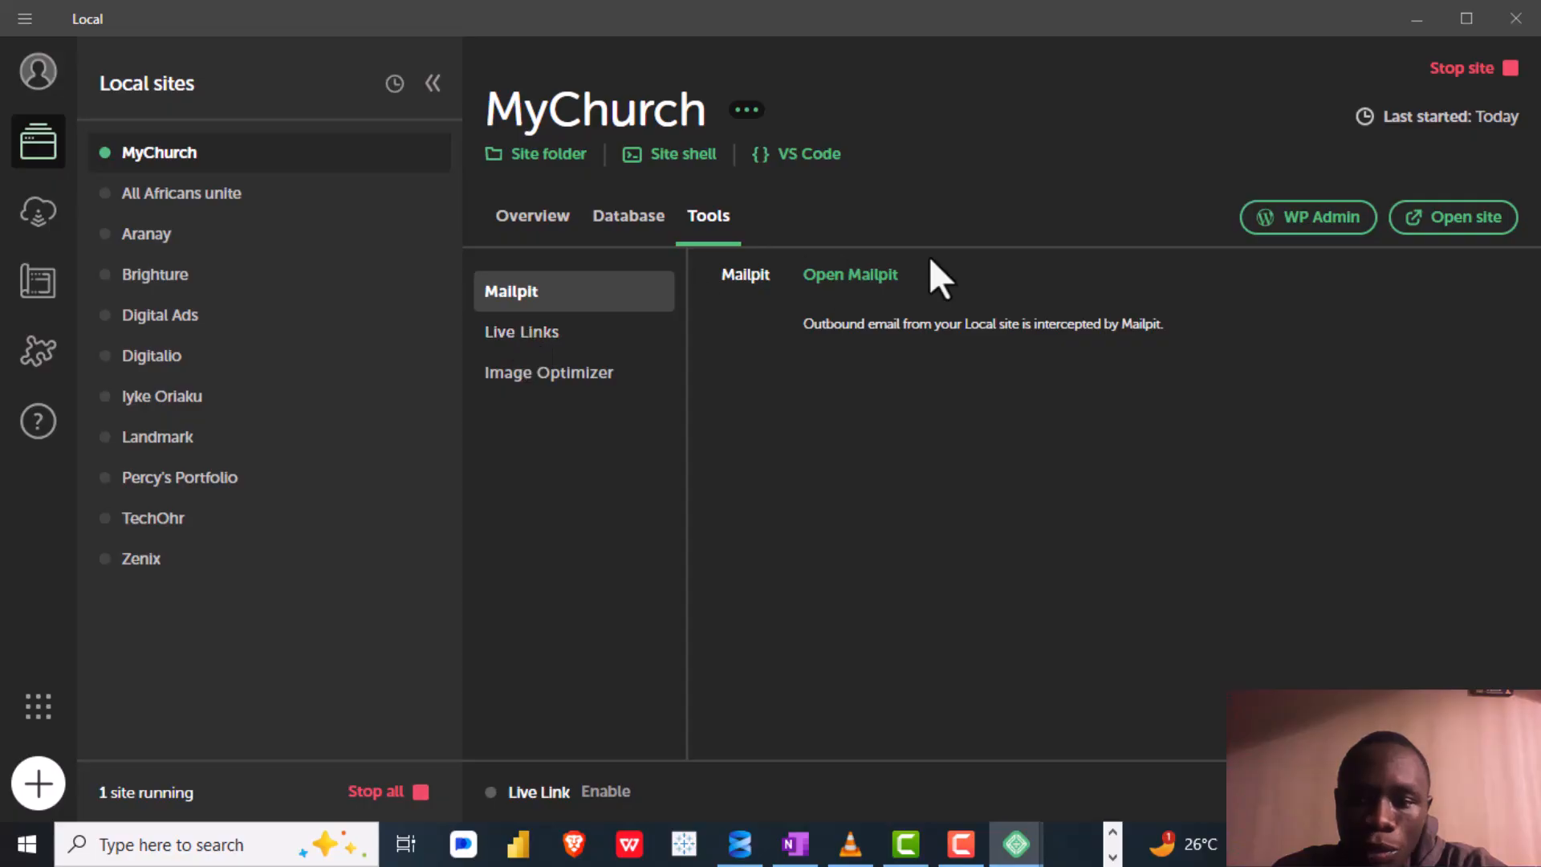
click(538, 336)
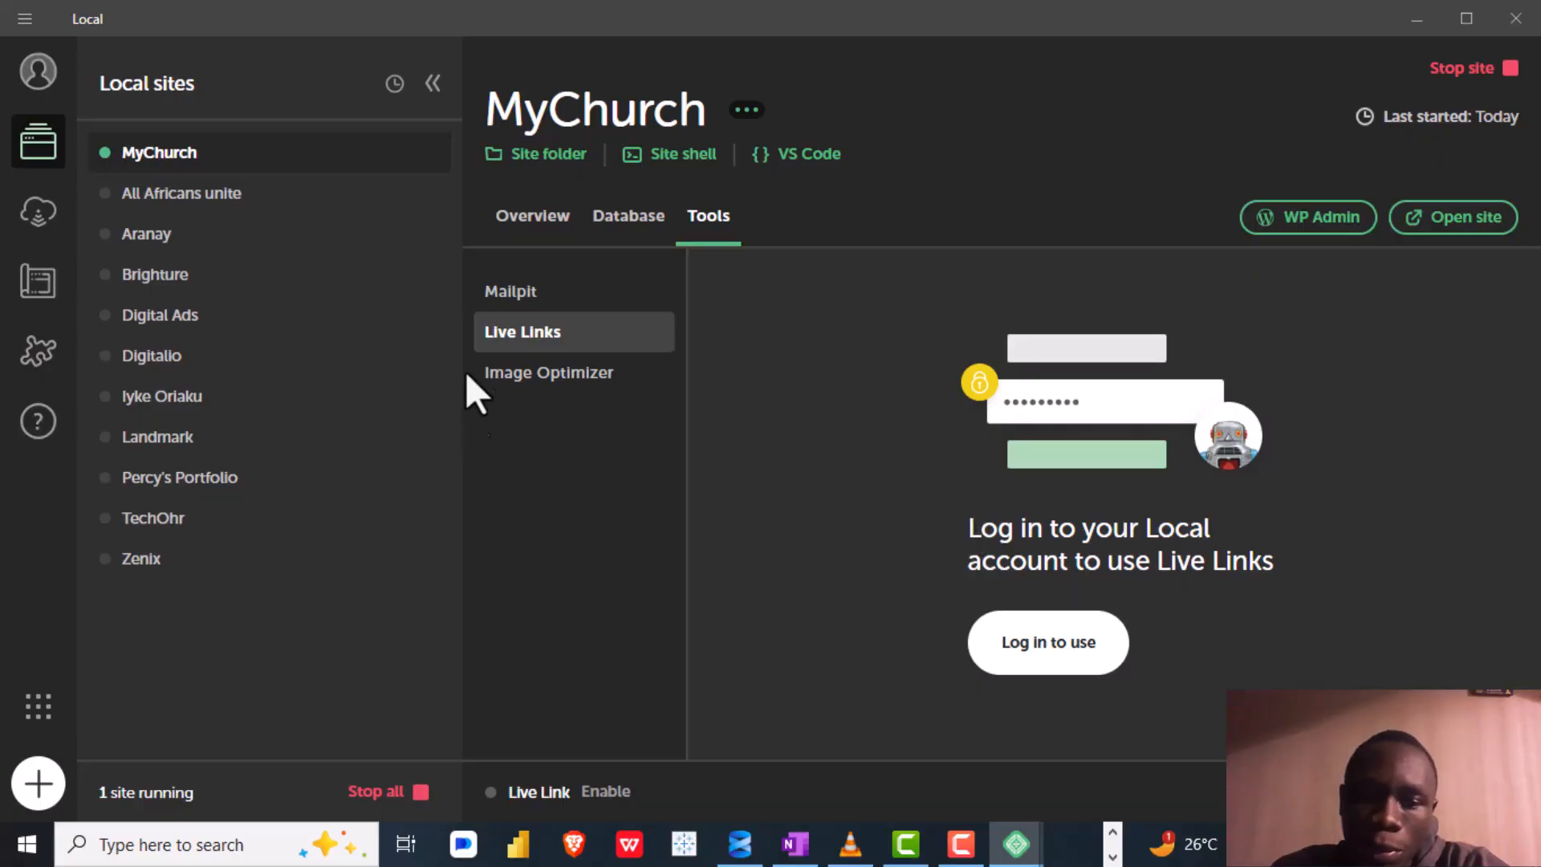
click(516, 299)
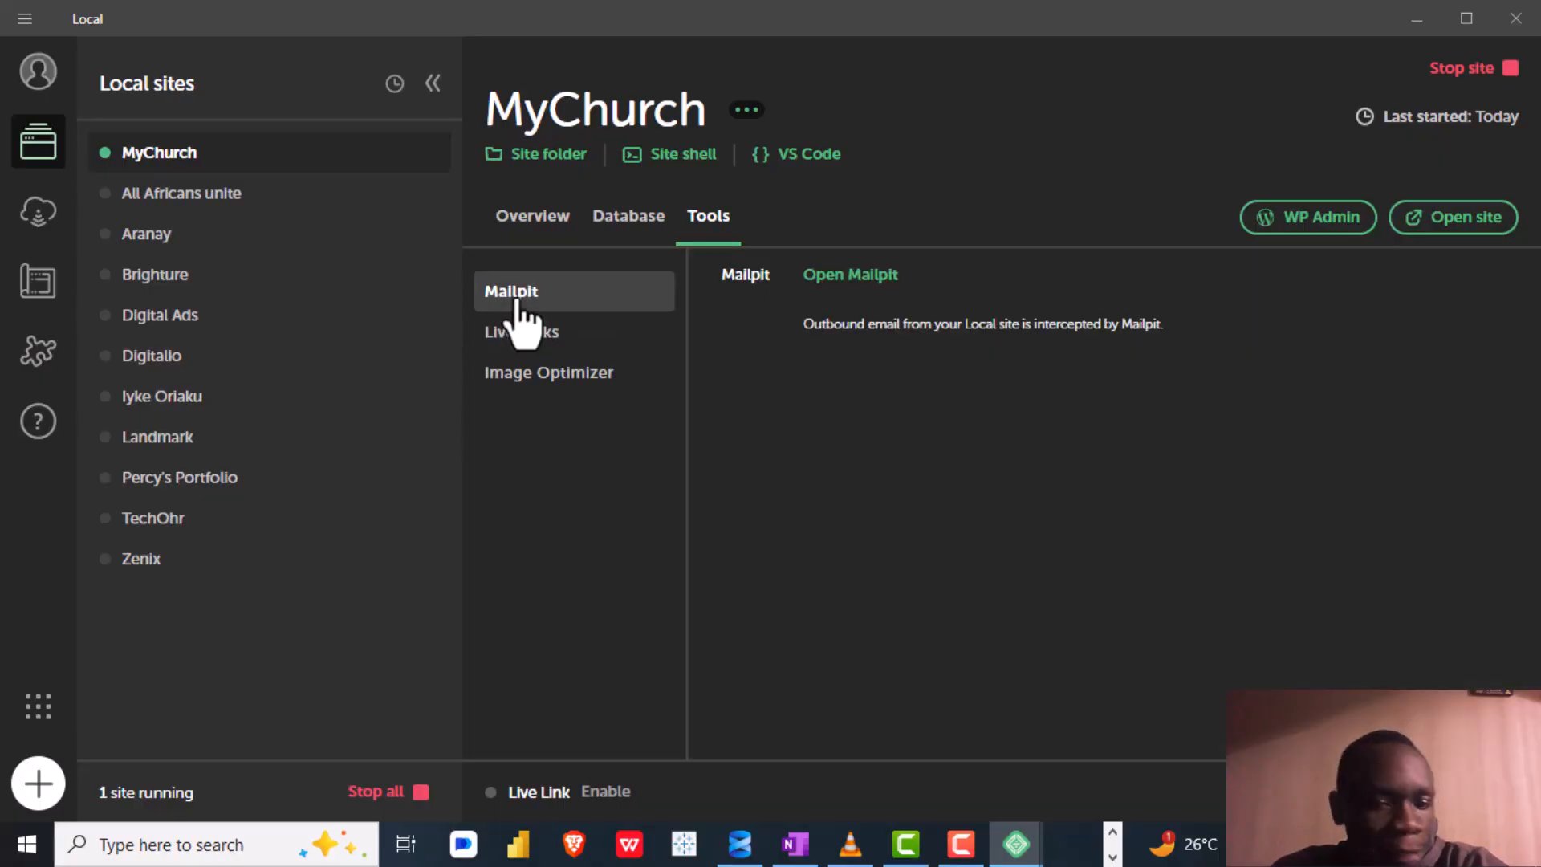
click(550, 228)
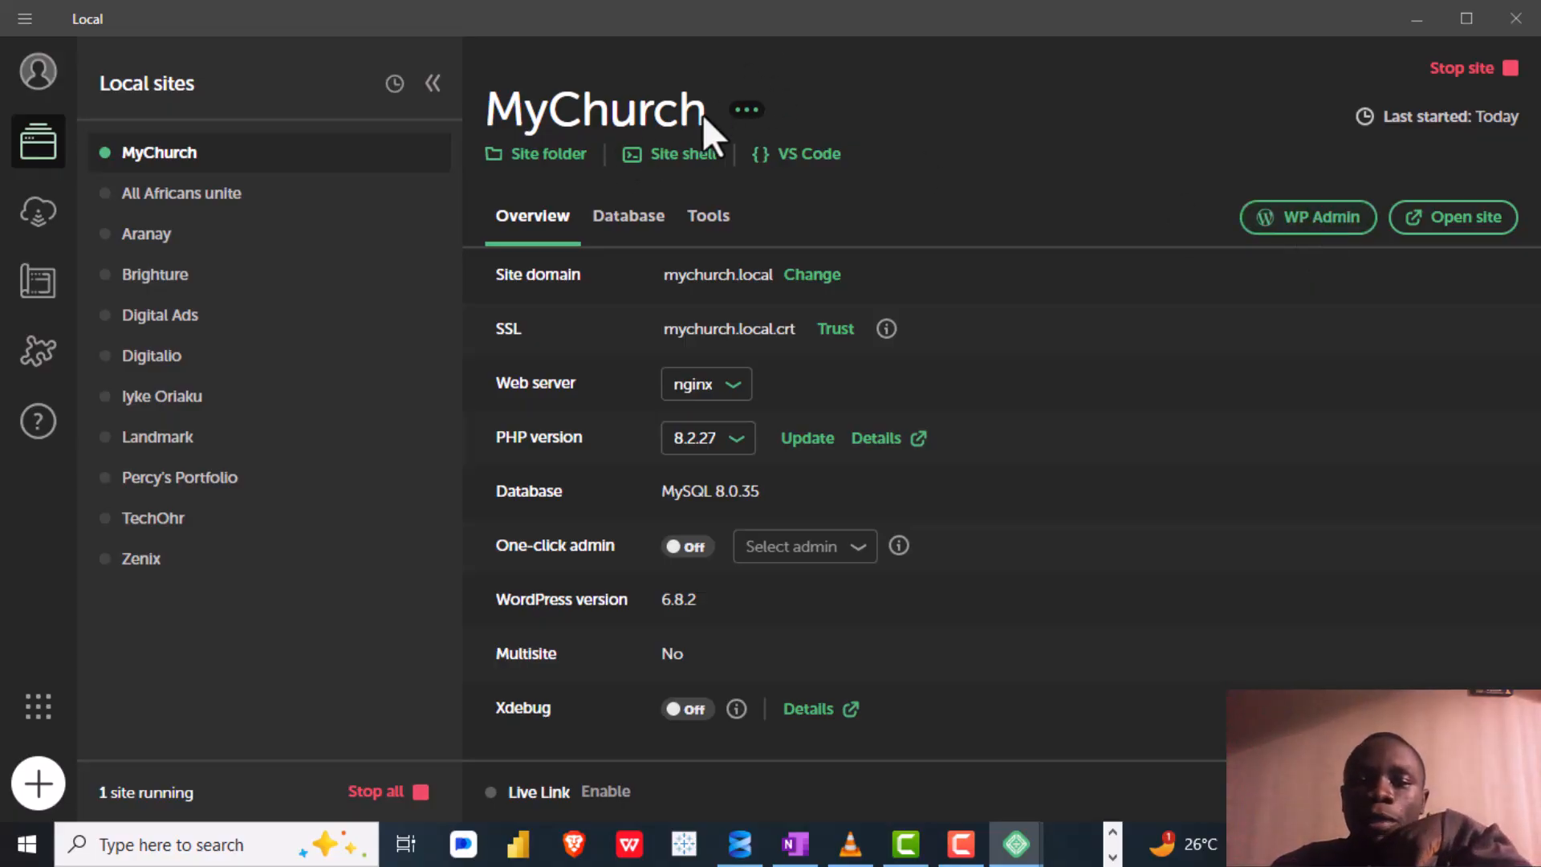
Open the MyChurch site at mychurch.local in a maximized Chrome window with all other tabs closed
click(1450, 233)
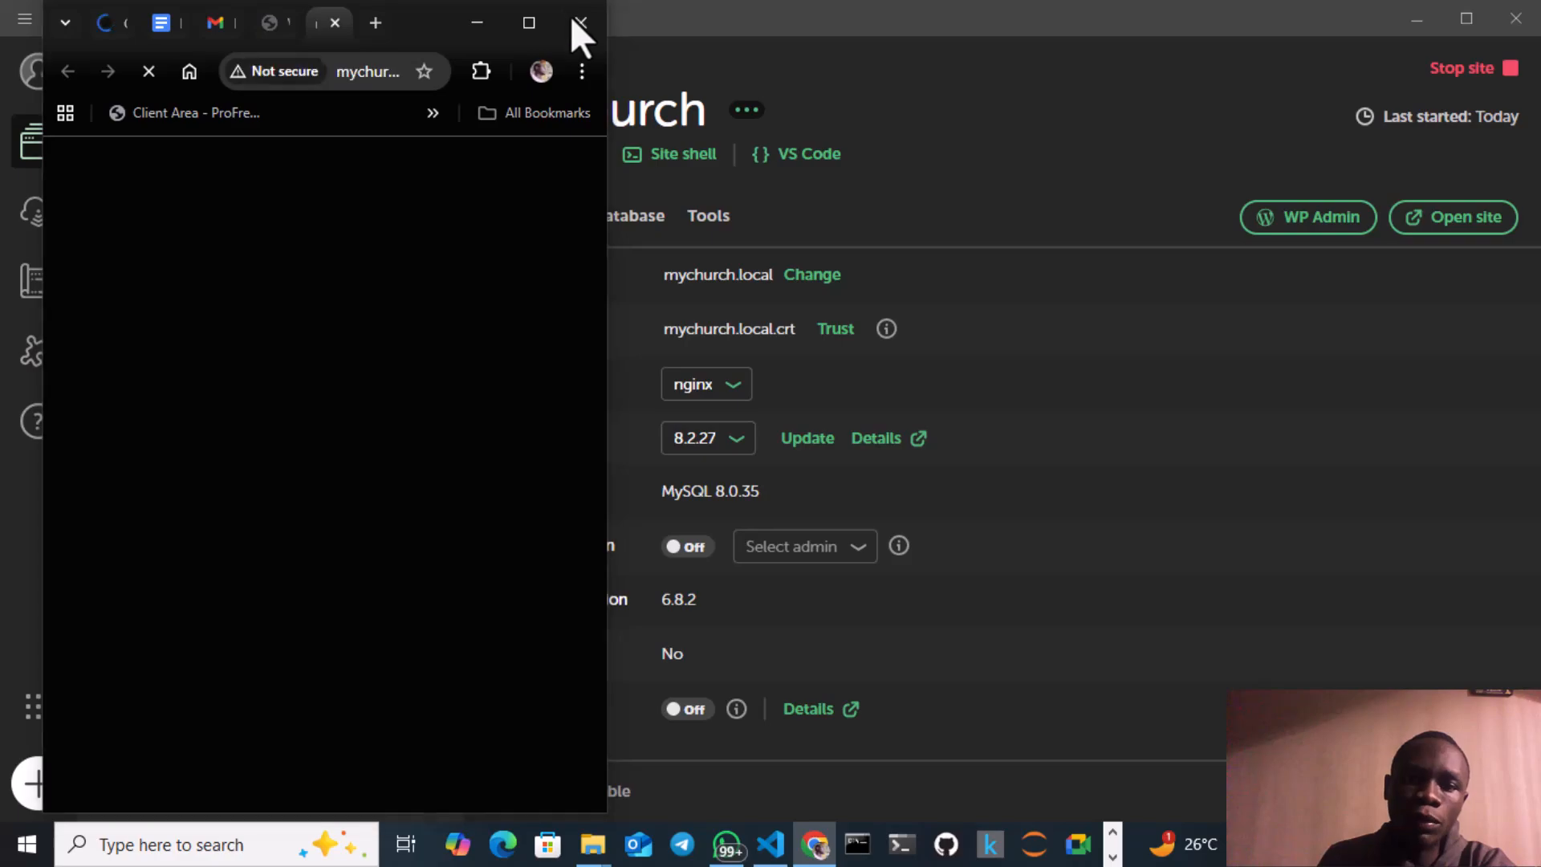
click(526, 22)
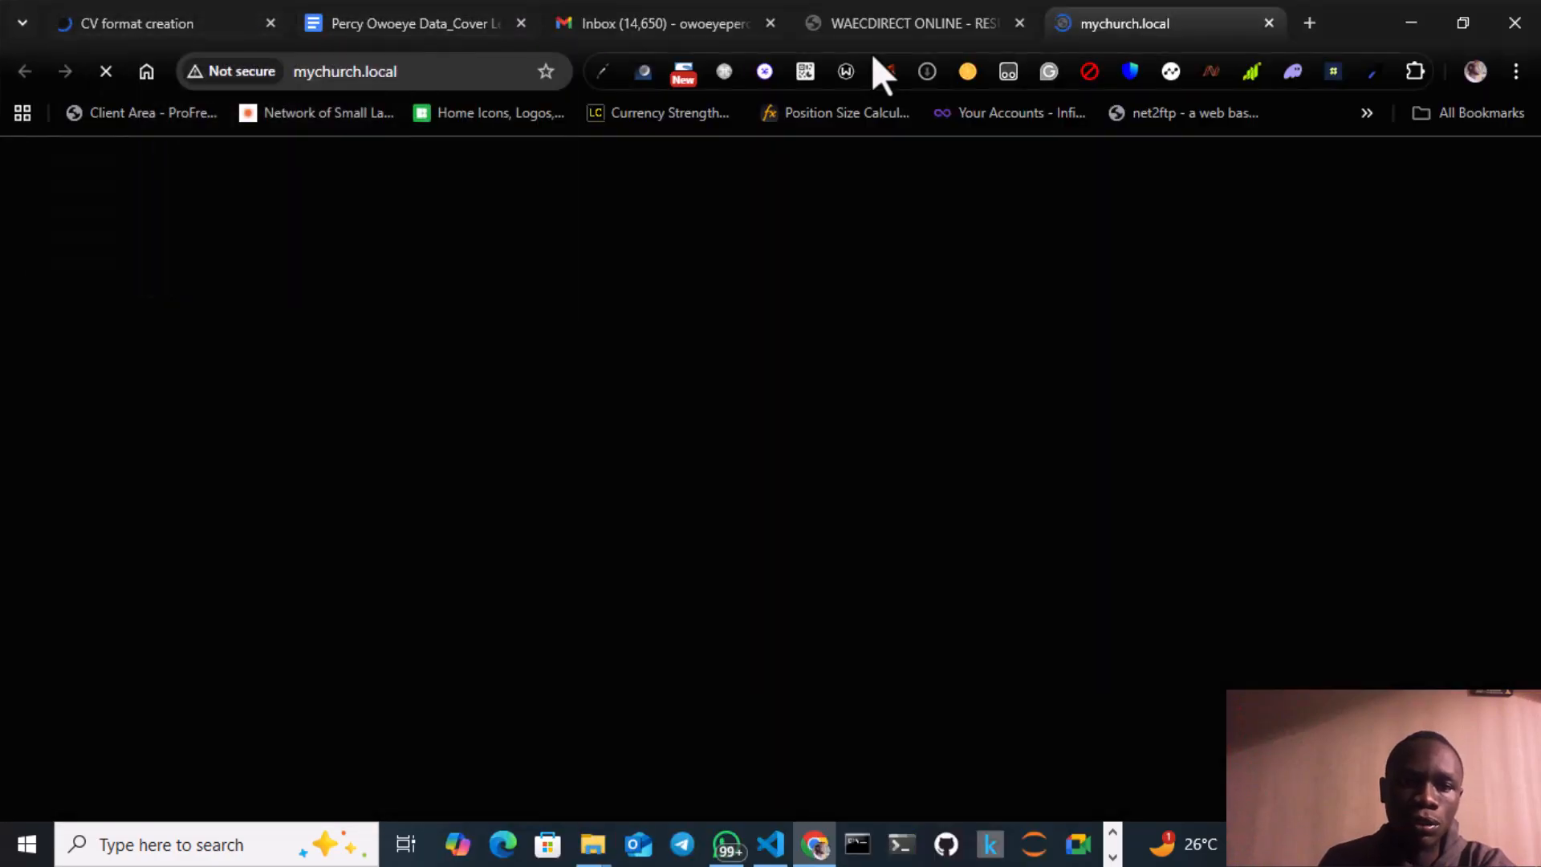
right_click(1166, 21)
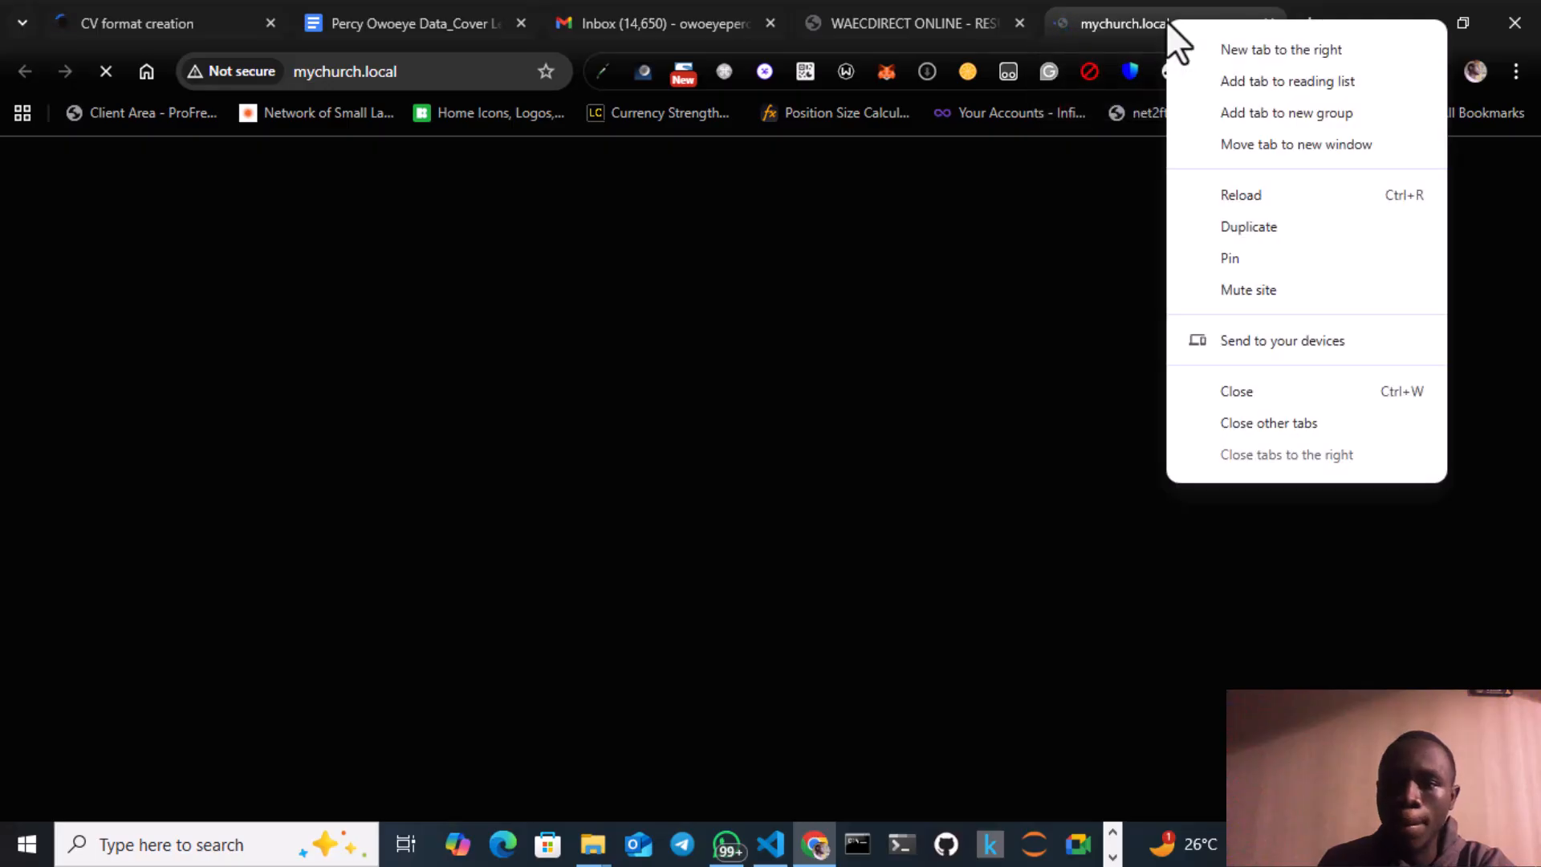
click(1287, 428)
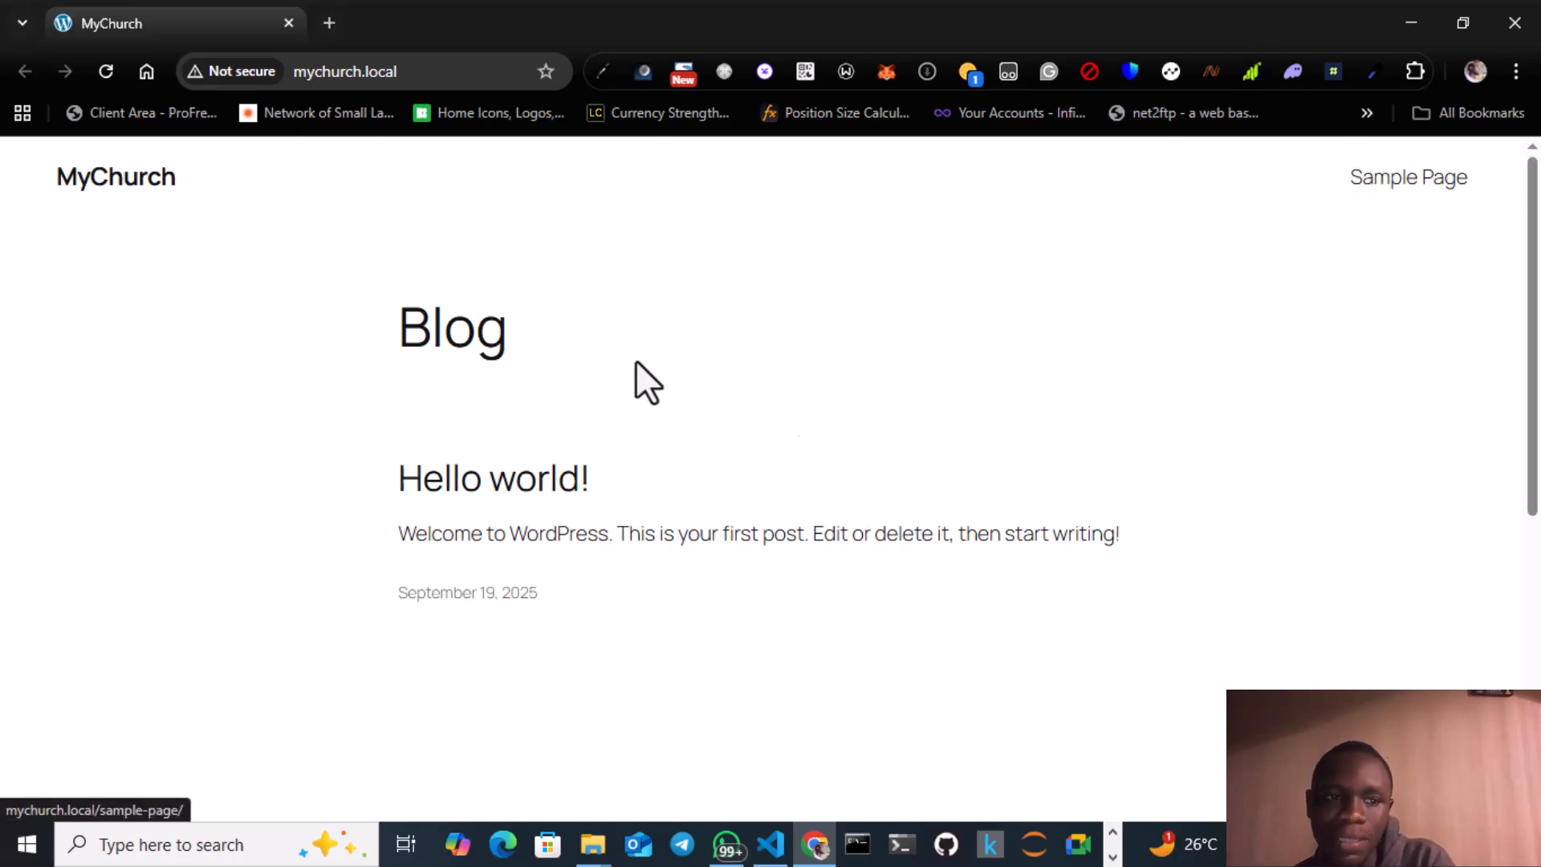
Scroll the Blog page down to the footer and back up, then switch windows
scroll(731, 467, down, 5)
scroll(731, 466, down, 1)
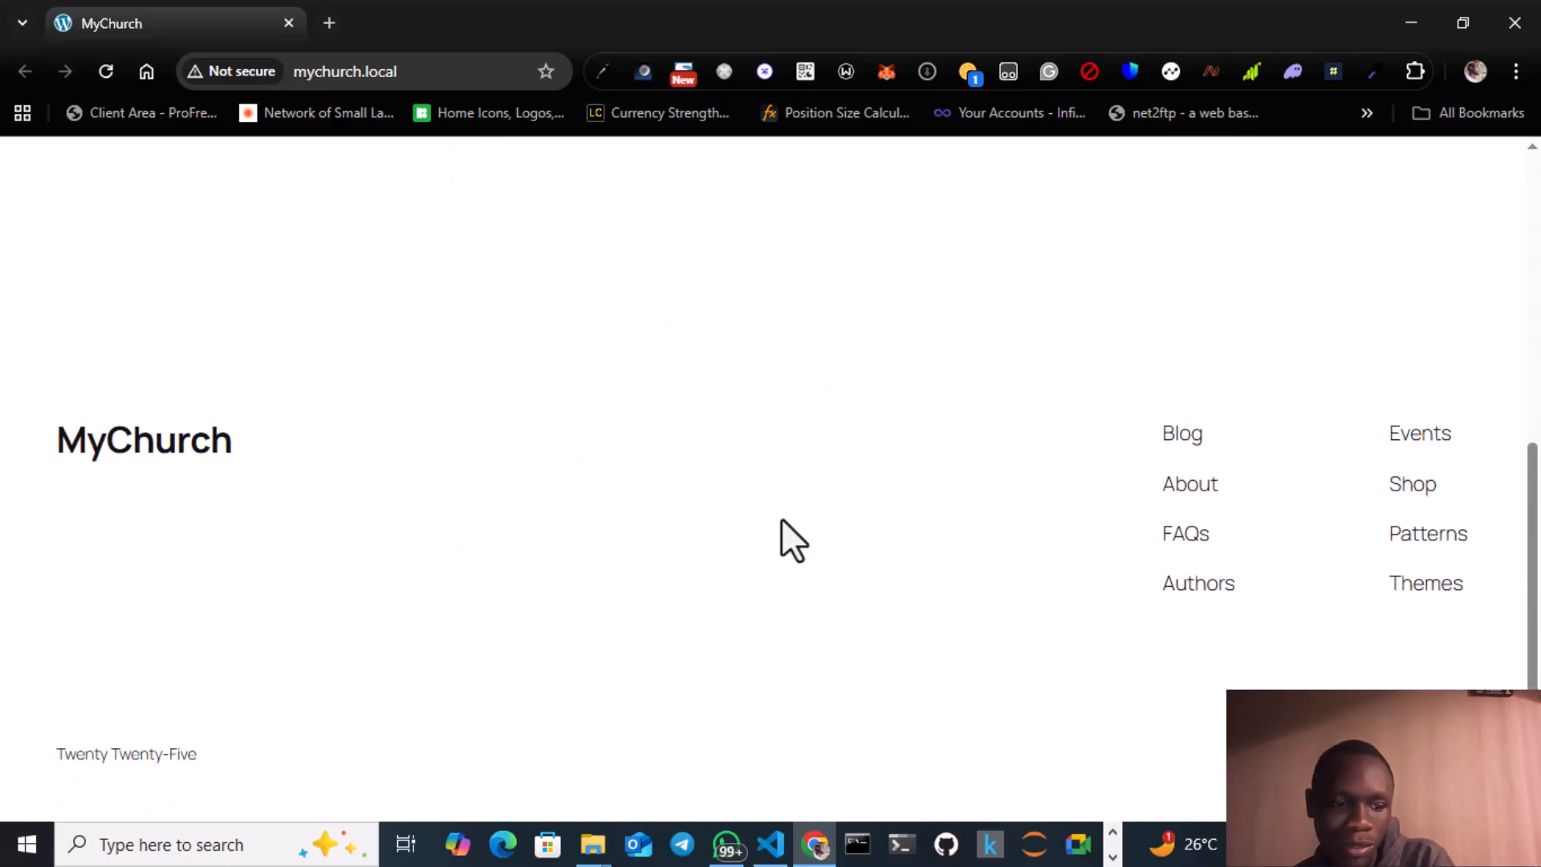
scroll(781, 519, up, 6)
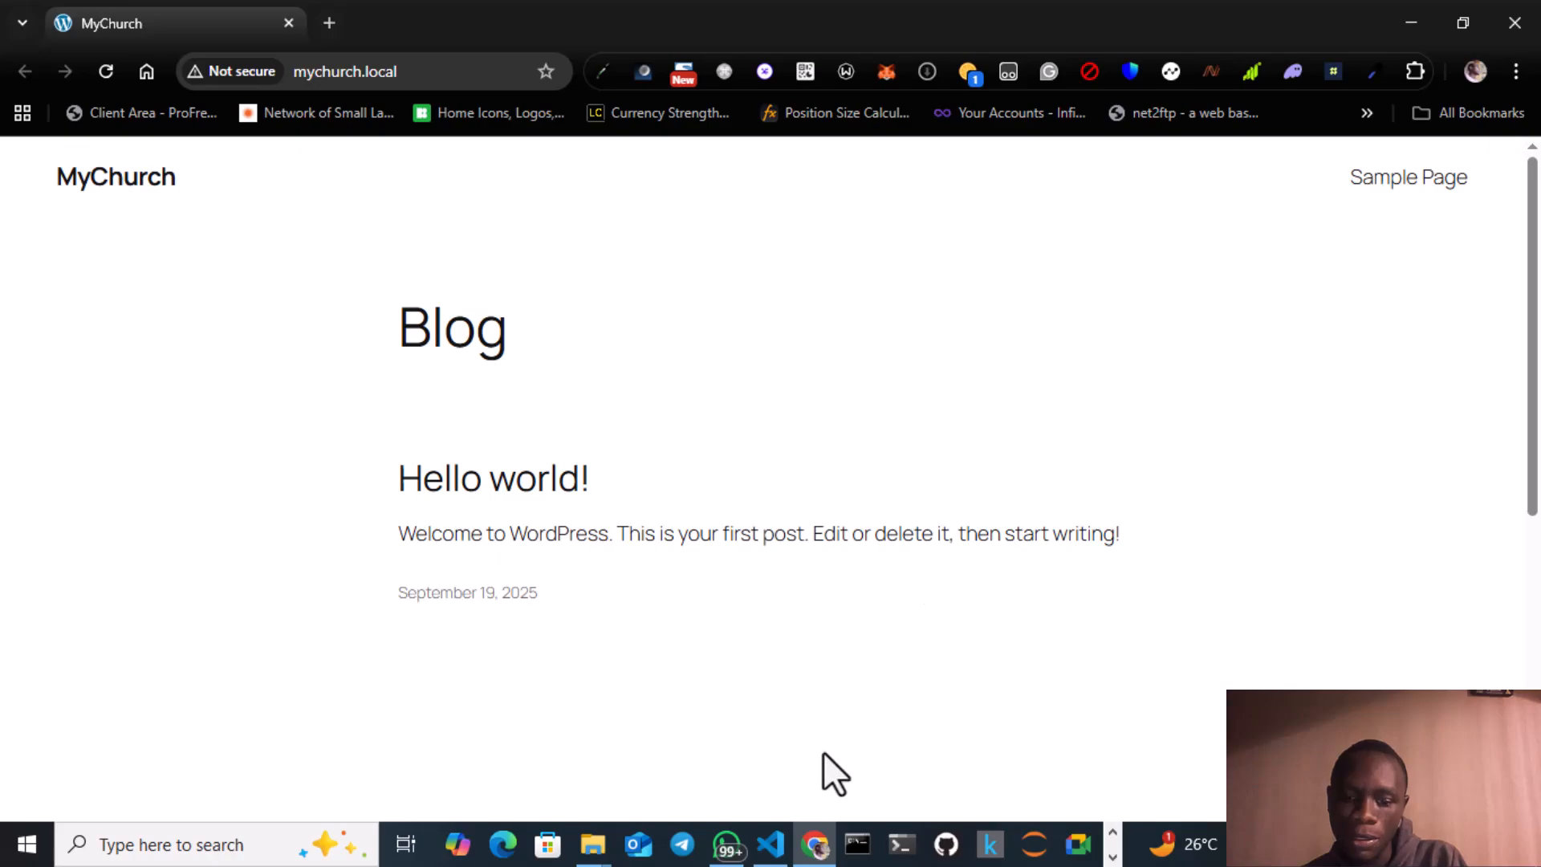
key(alt+Tab)
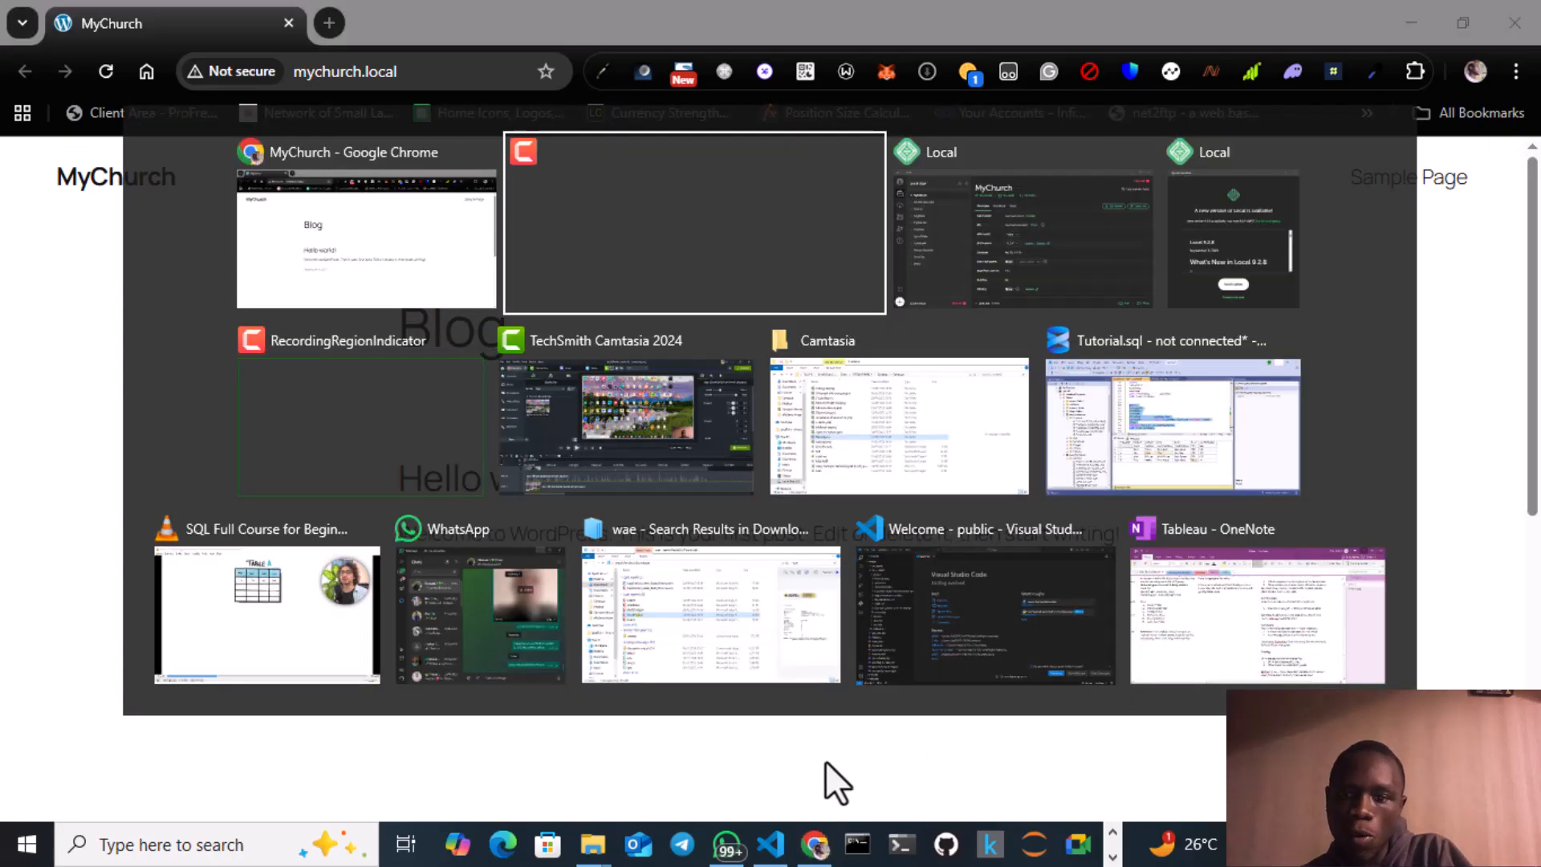
Return to Local and open MyChurch's WP Admin login page in Chrome
key(alt+Tab)
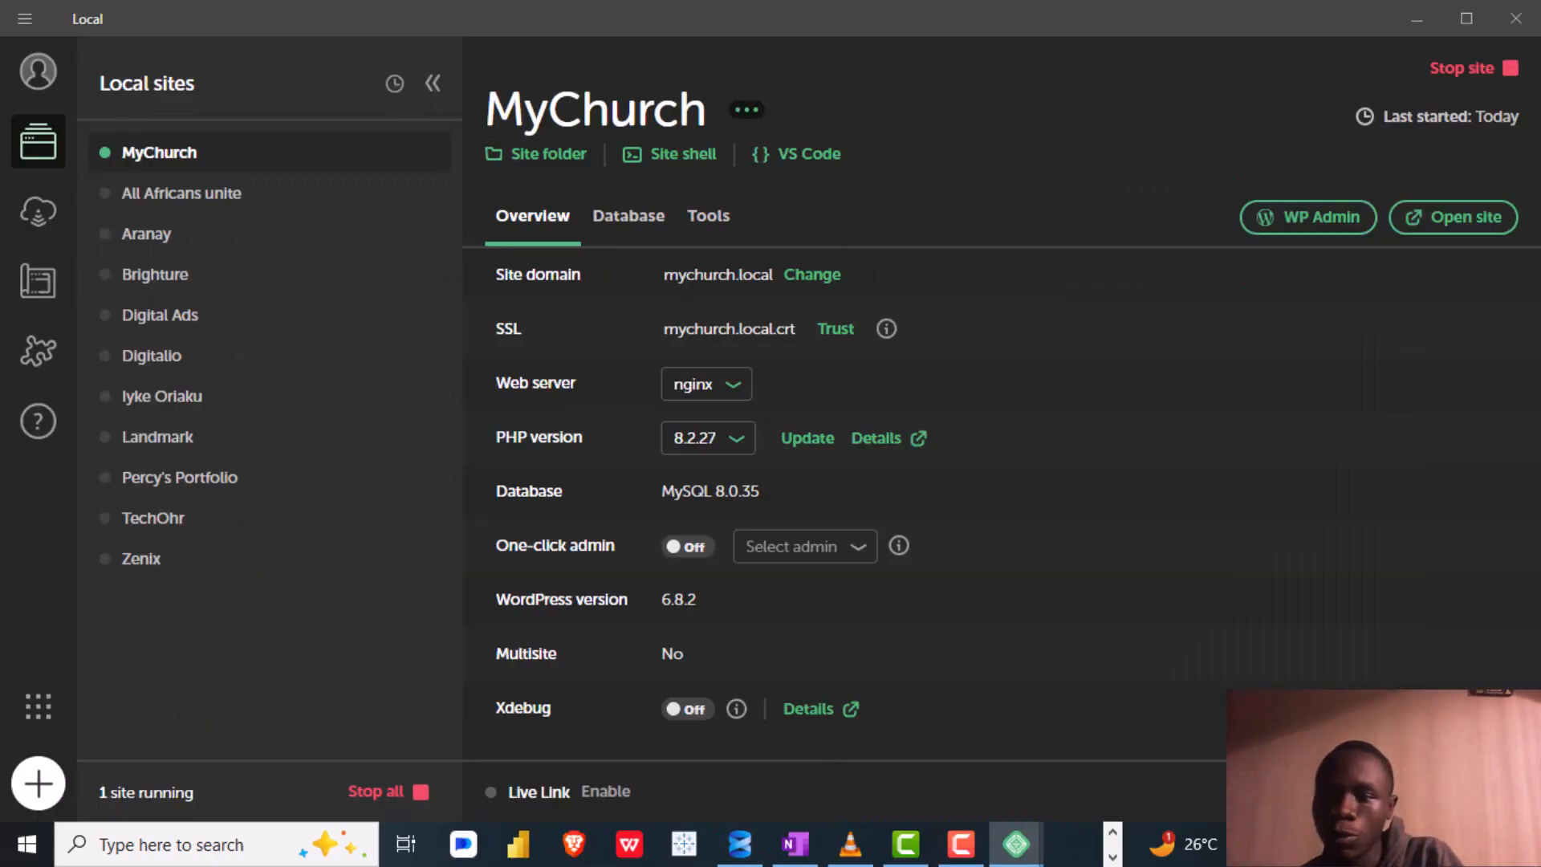
click(1278, 226)
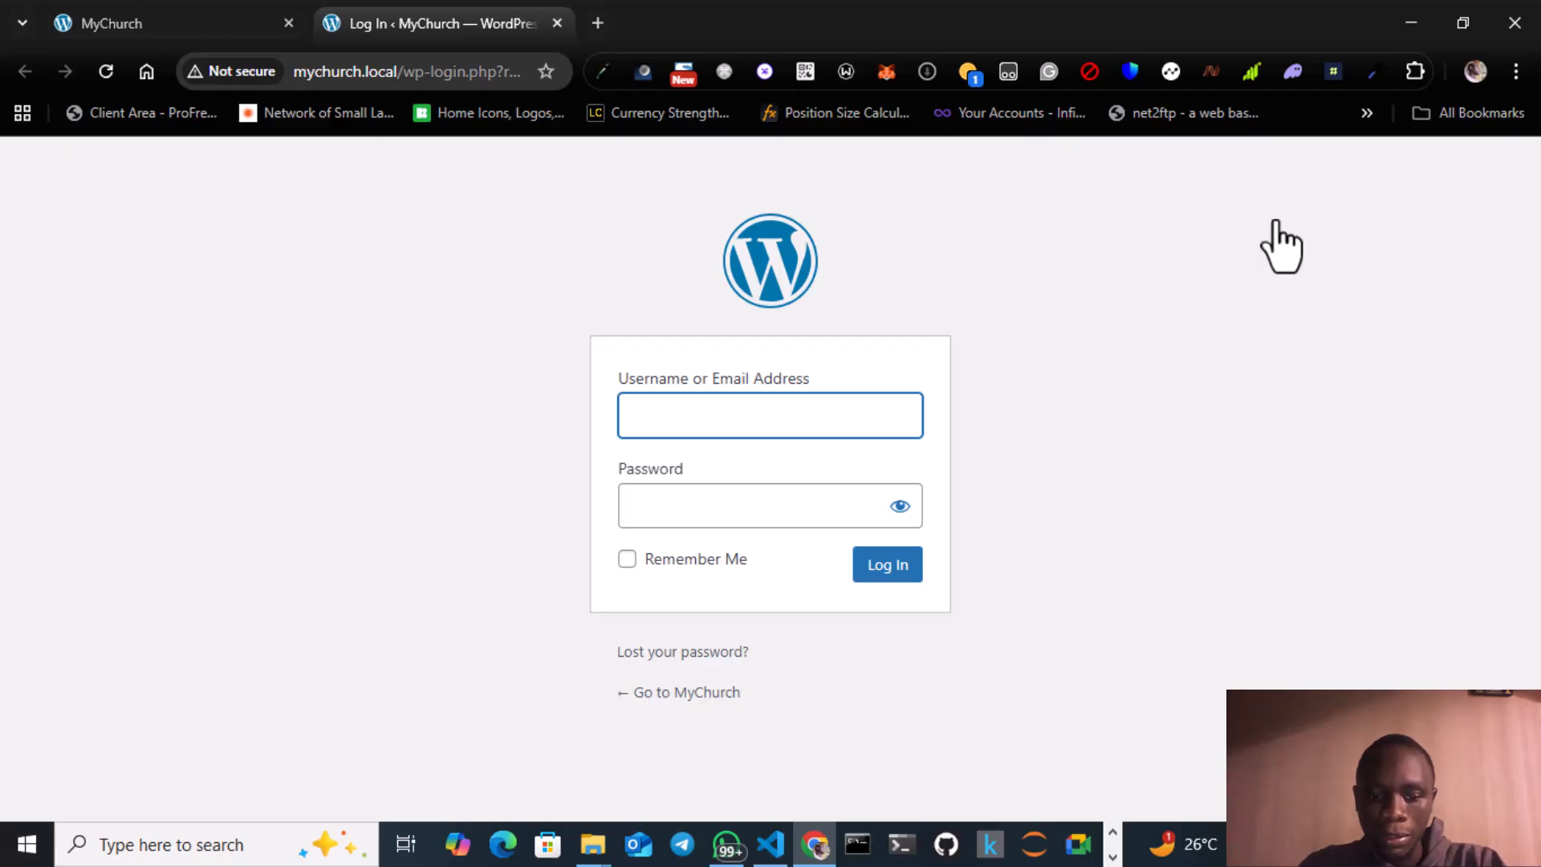
Log in to the MyChurch admin with the admin username and its password
text(adminadm)
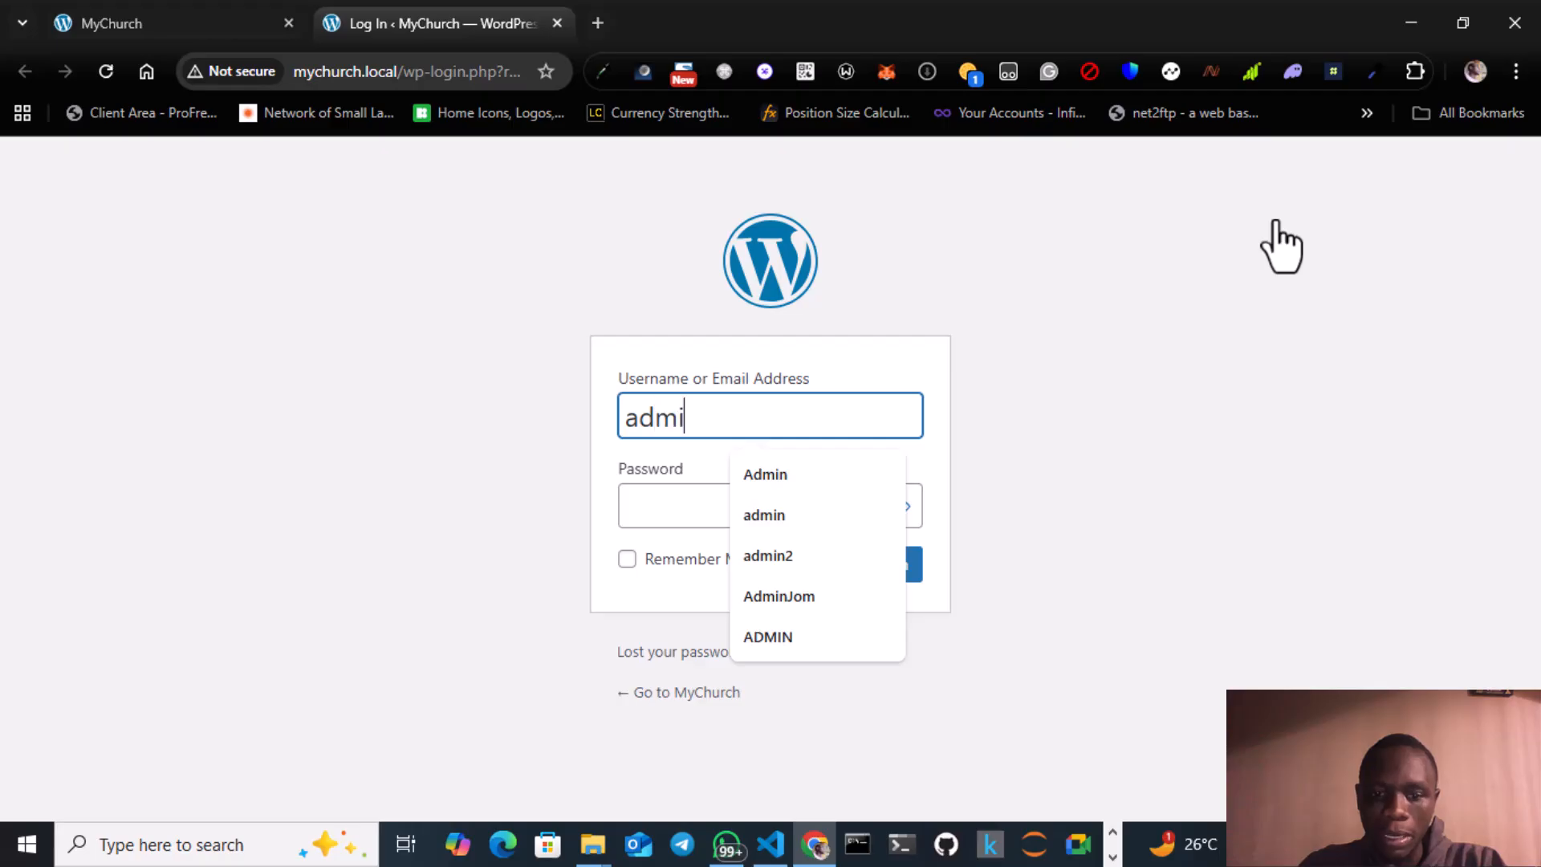
key(BackSpace)
key(BackSpace)
key(BackSpace)
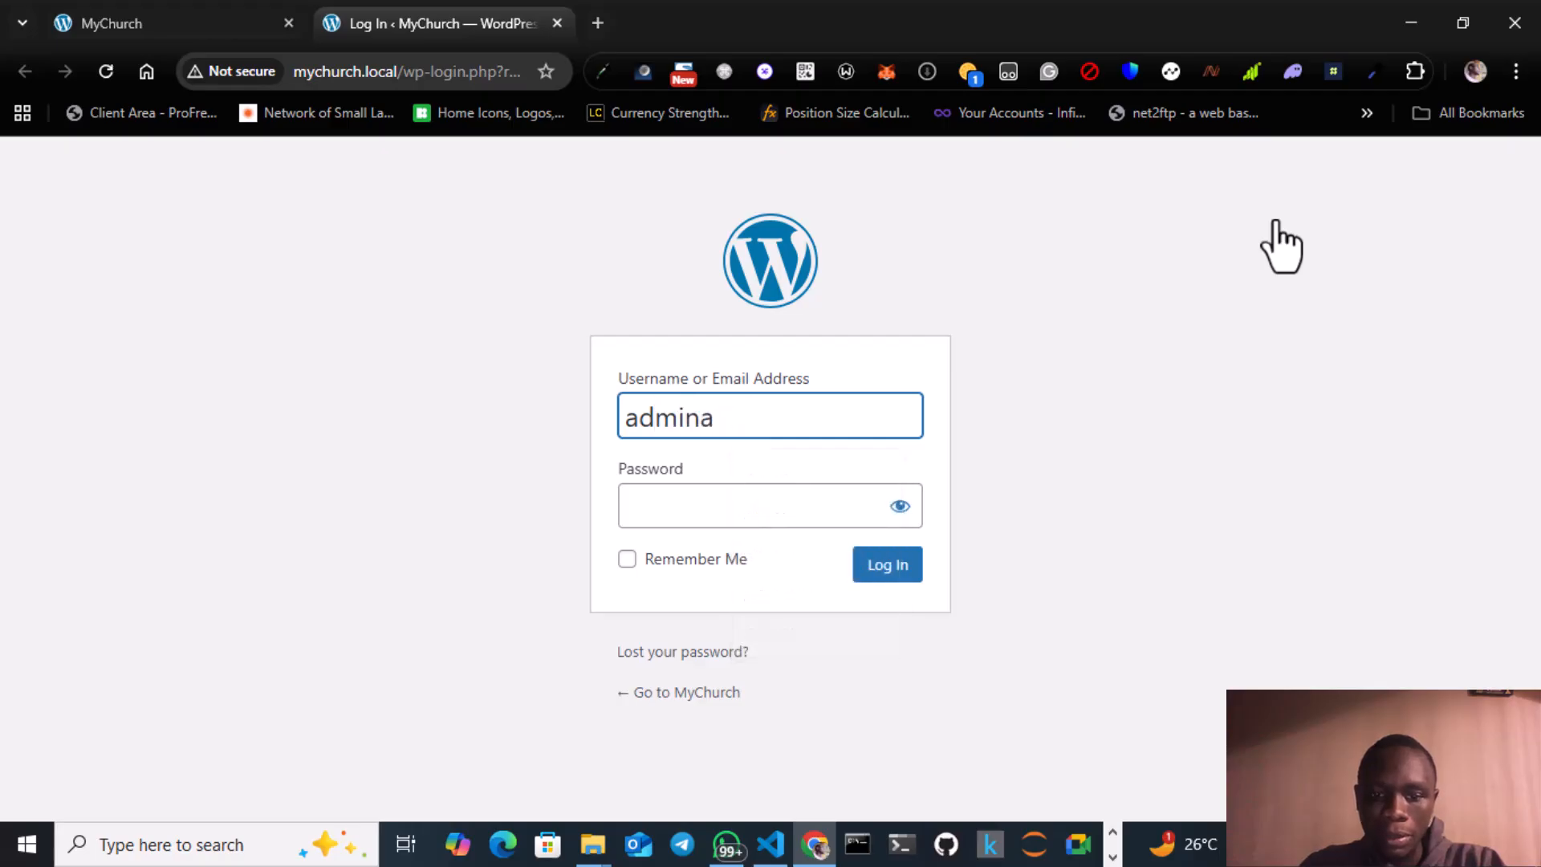
key(Tab)
text(admin)
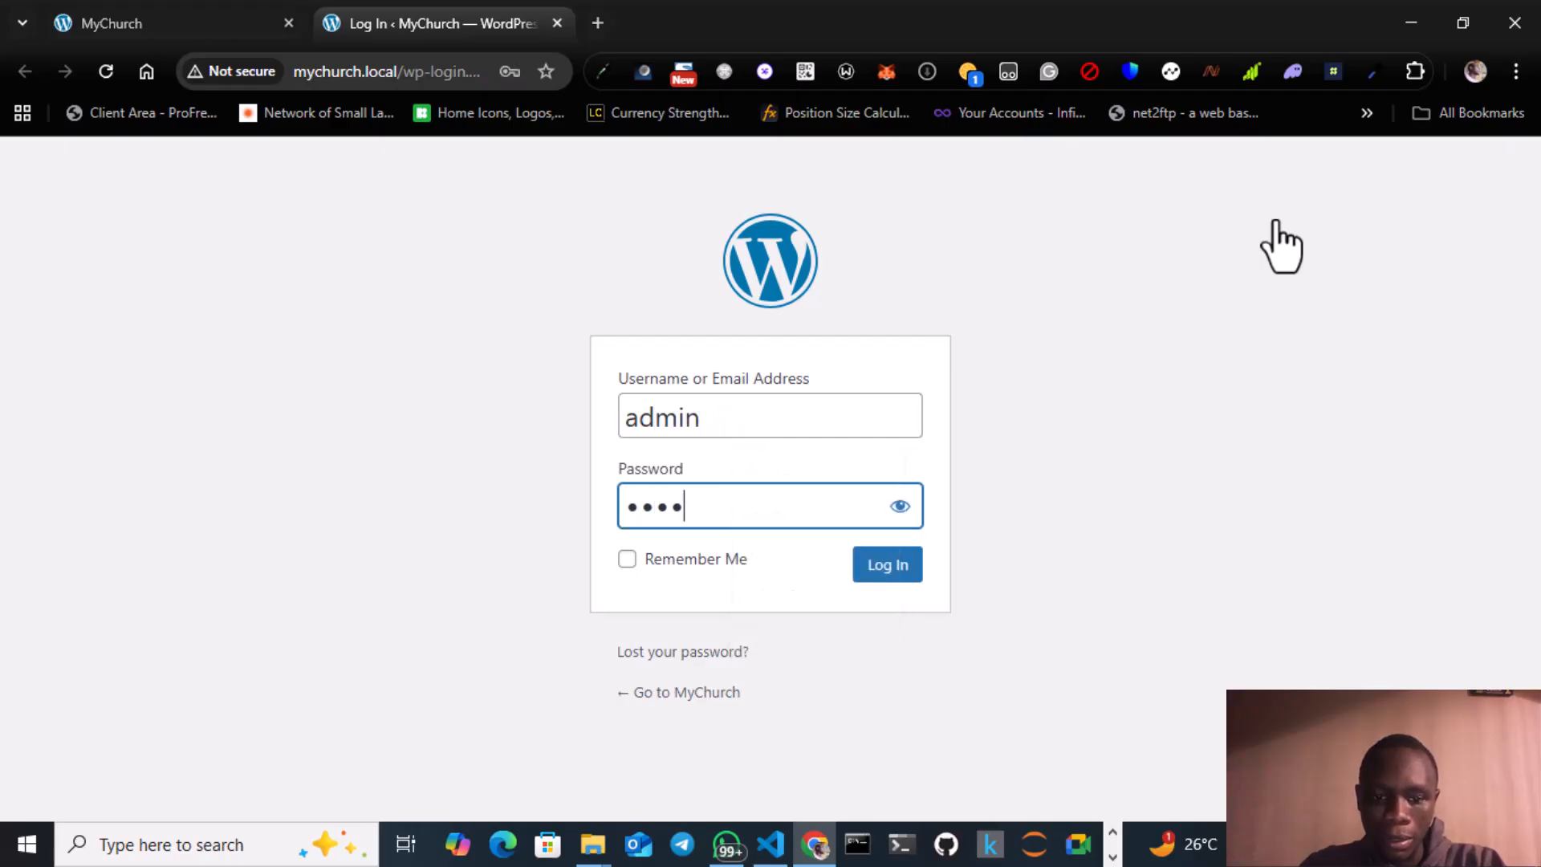
click(895, 571)
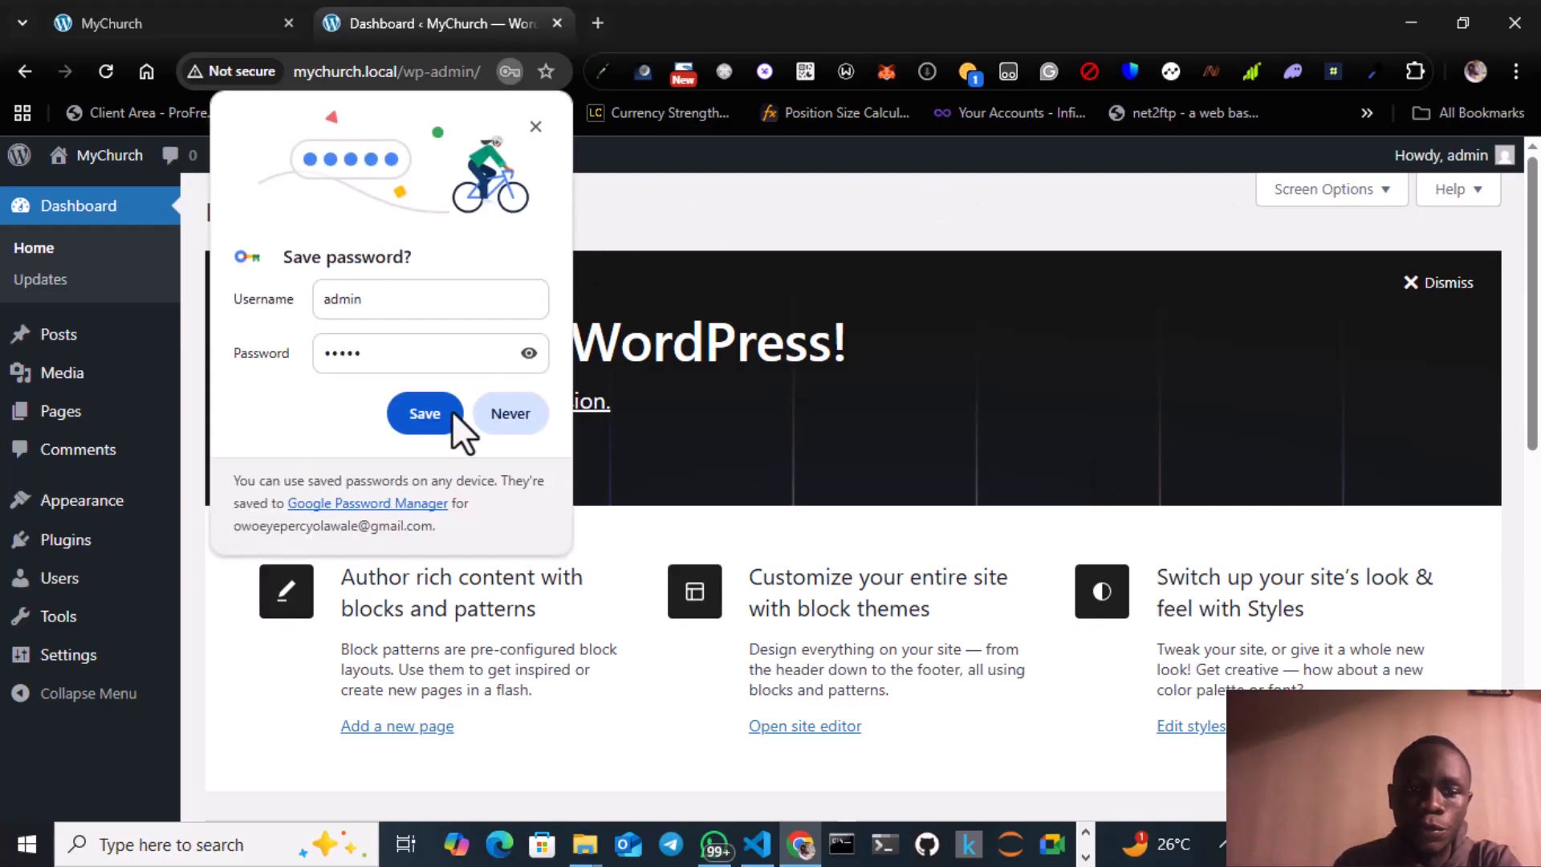
Close Chrome's breached-password warning and save the login password in the browser
click(430, 418)
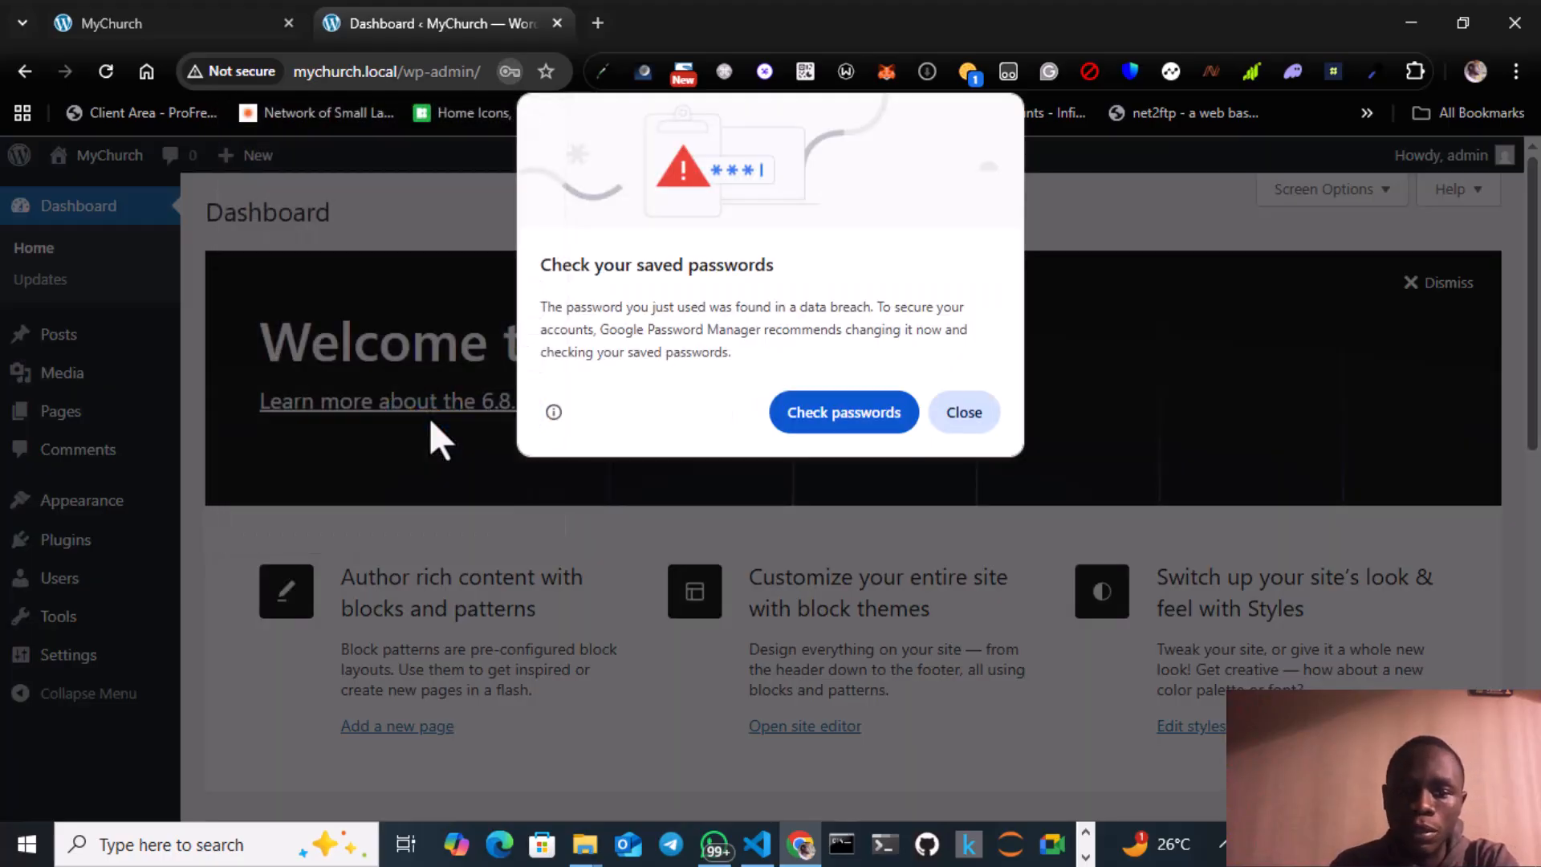
click(963, 412)
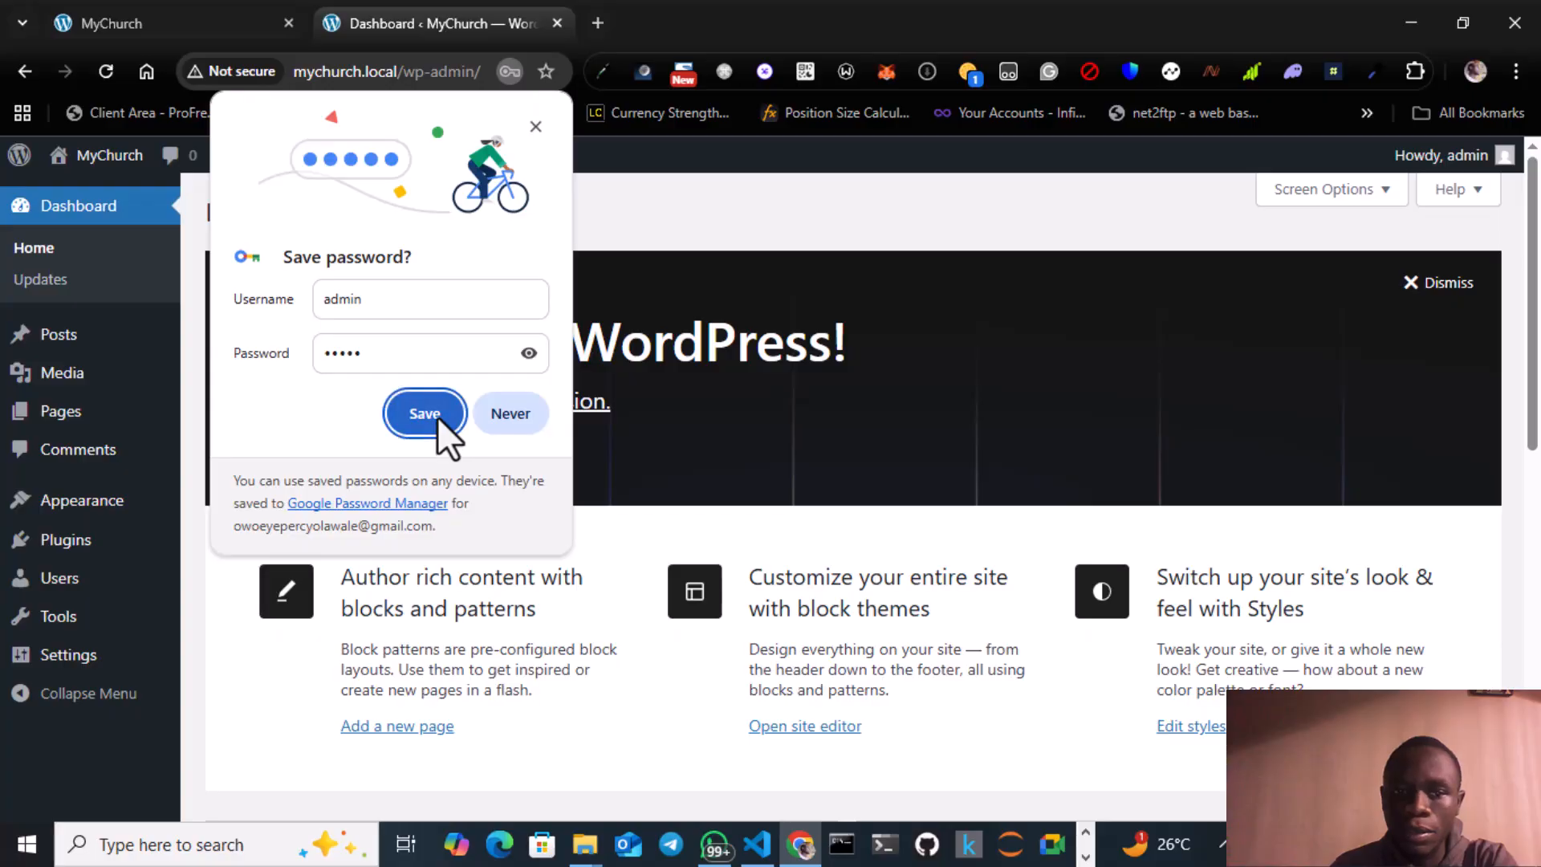
click(437, 416)
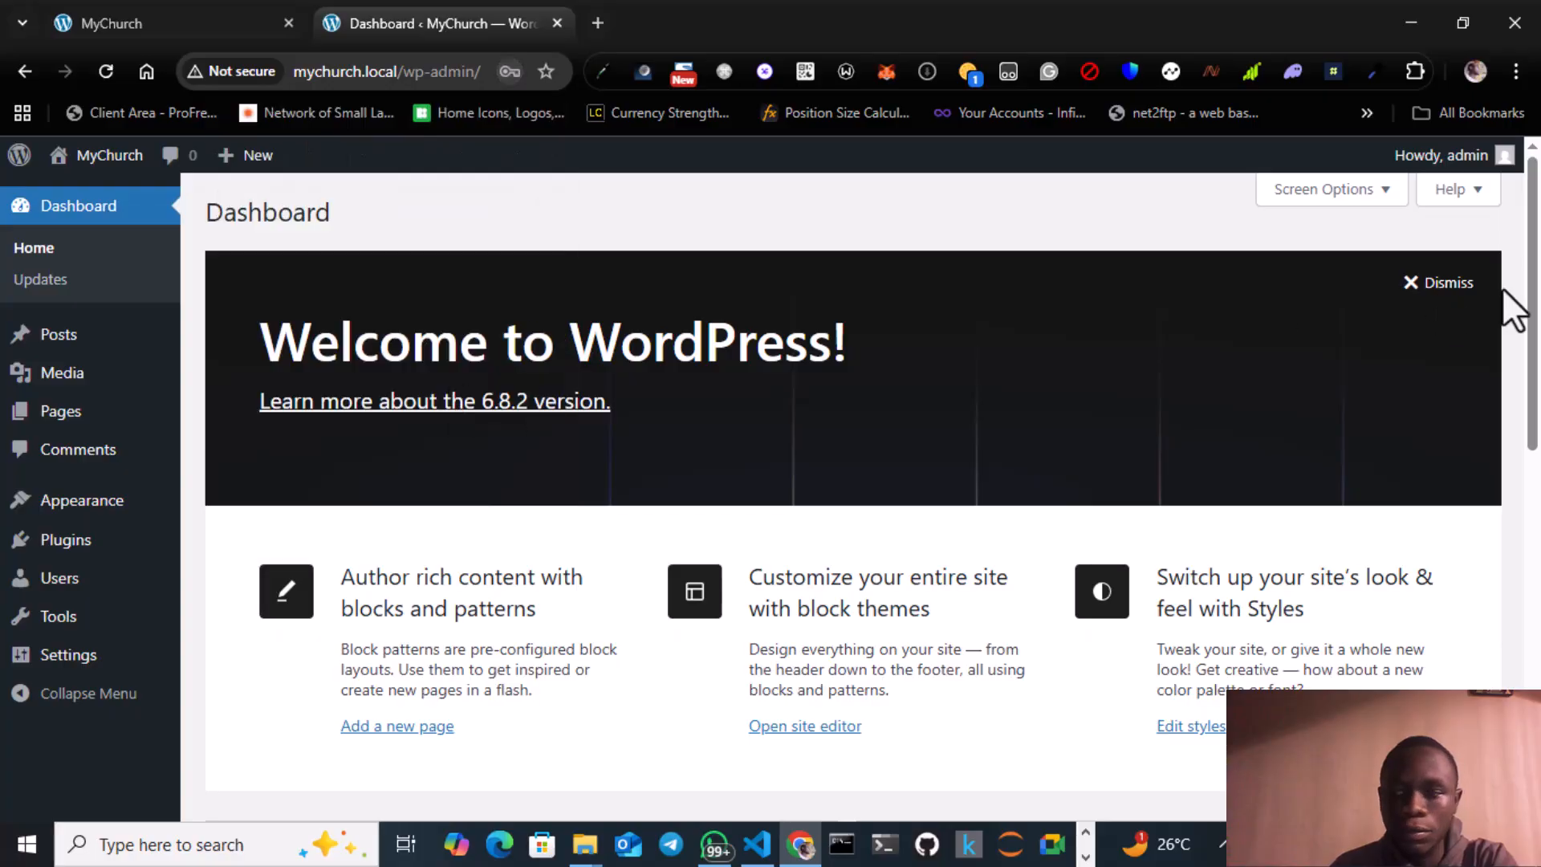
Dismiss the Welcome to WordPress panel and open then close Screen Options
click(1430, 285)
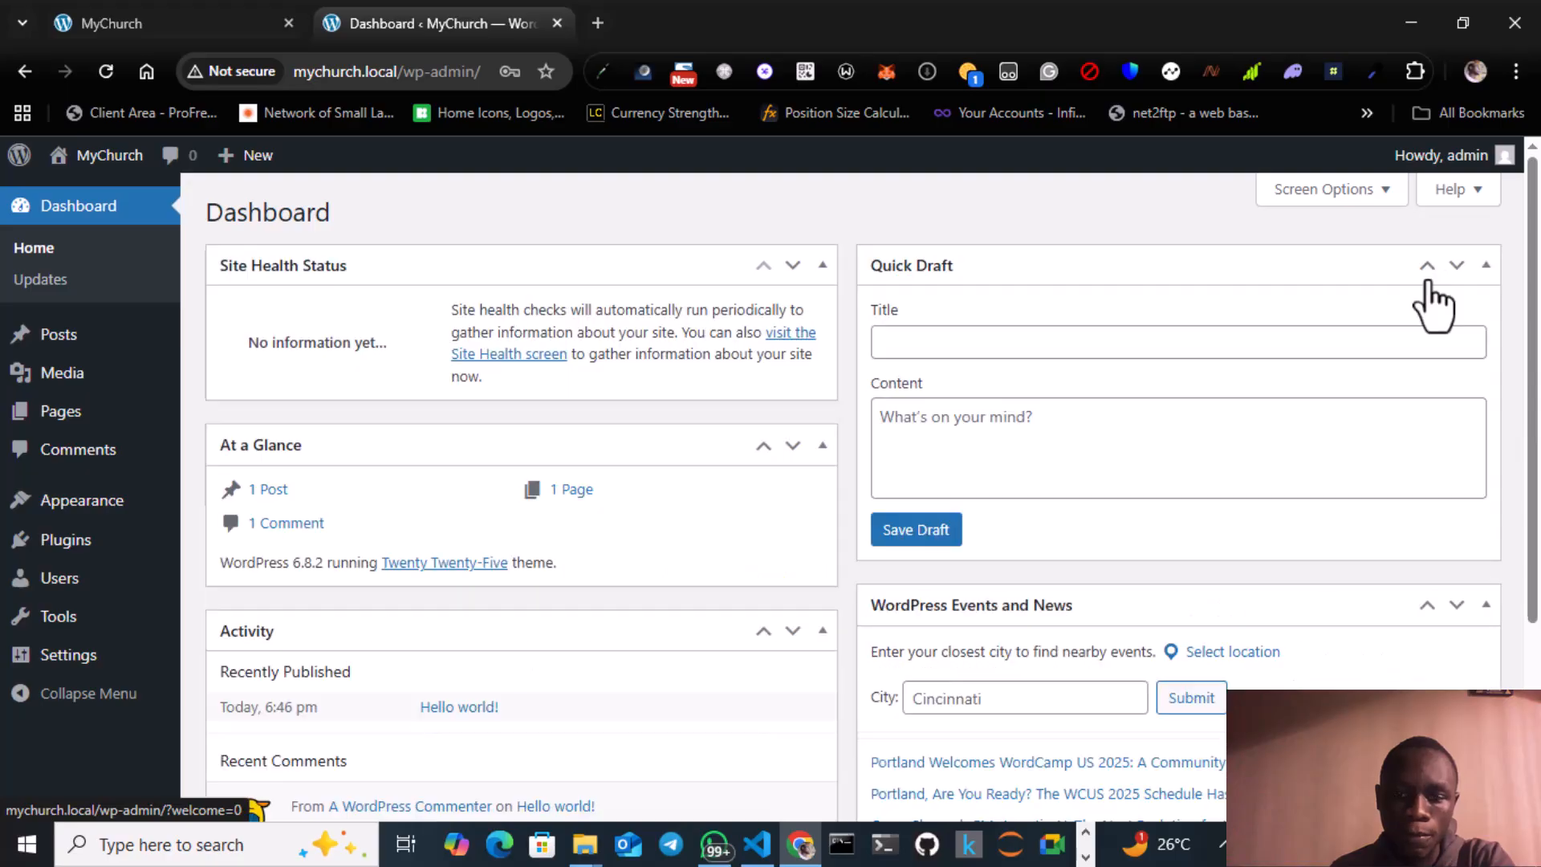
click(1374, 193)
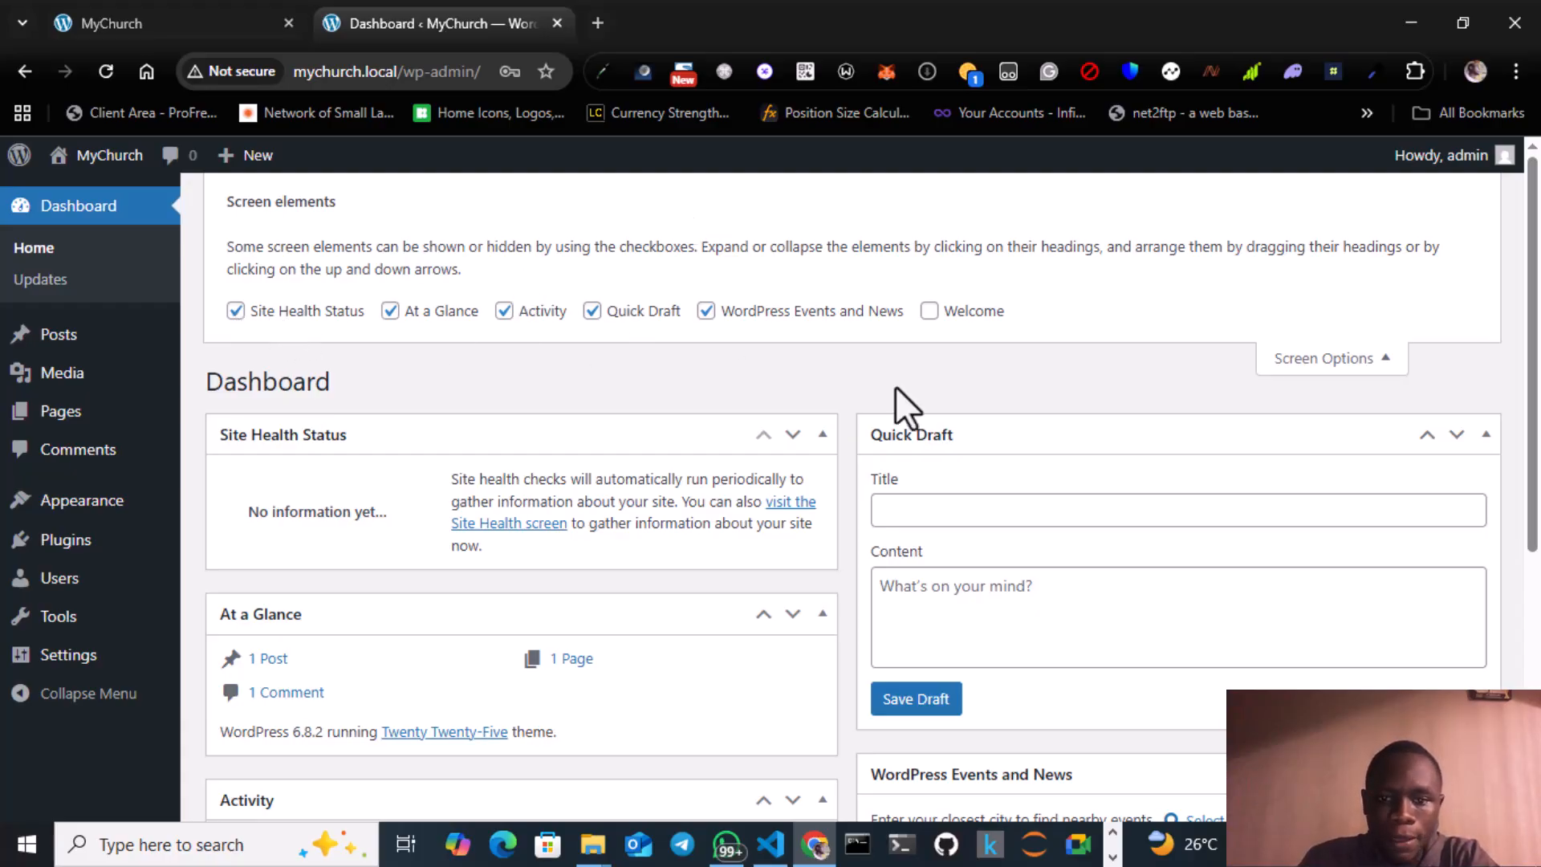
click(1350, 365)
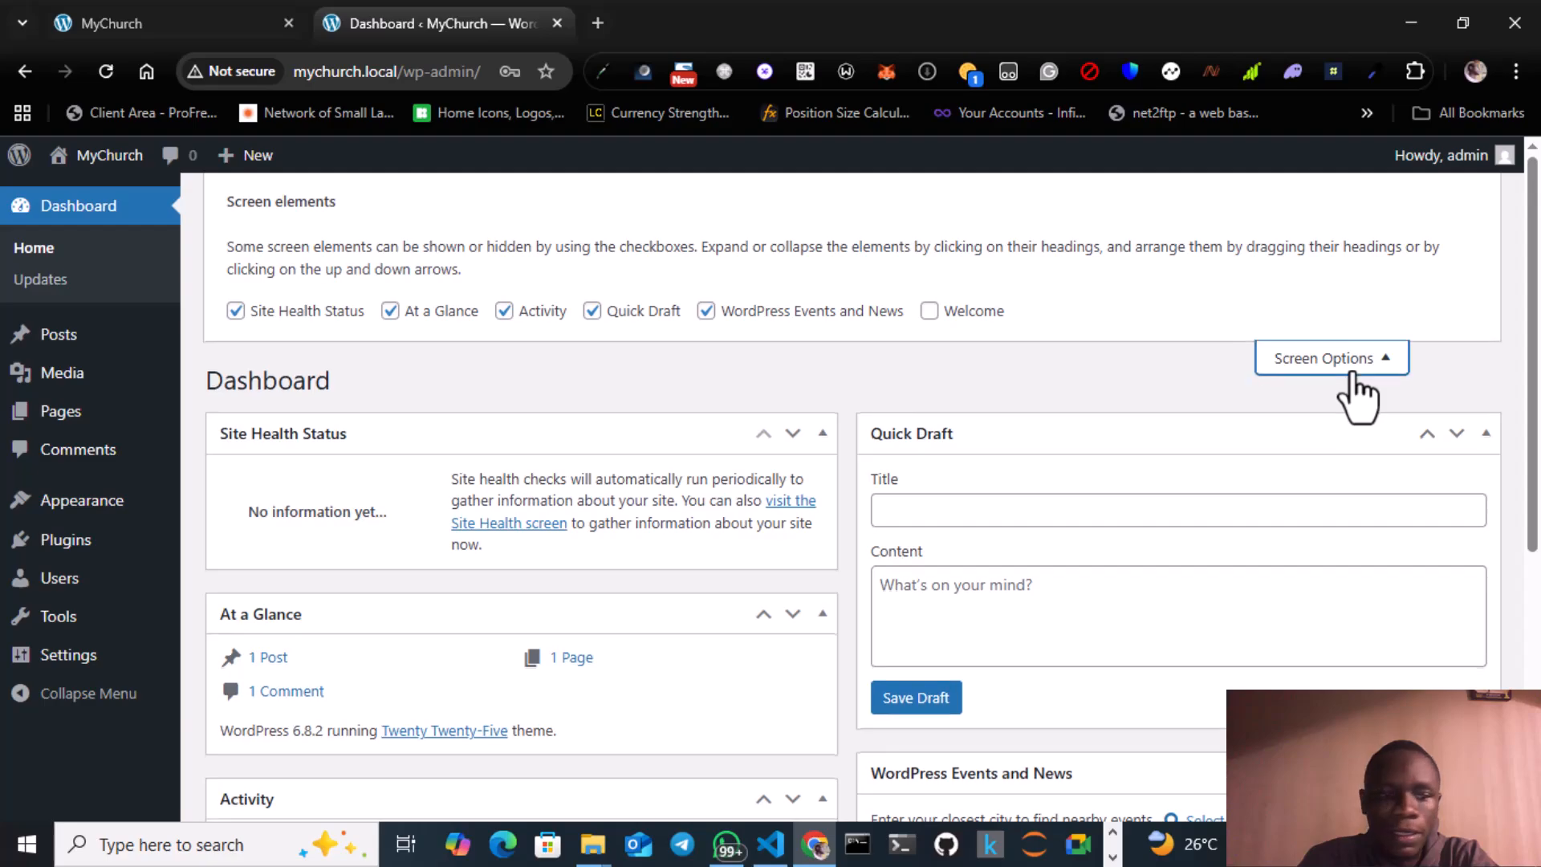
Scroll through the Dashboard's Site Health Status, At a Glance and Quick Draft widgets
scroll(432, 436, down, 3)
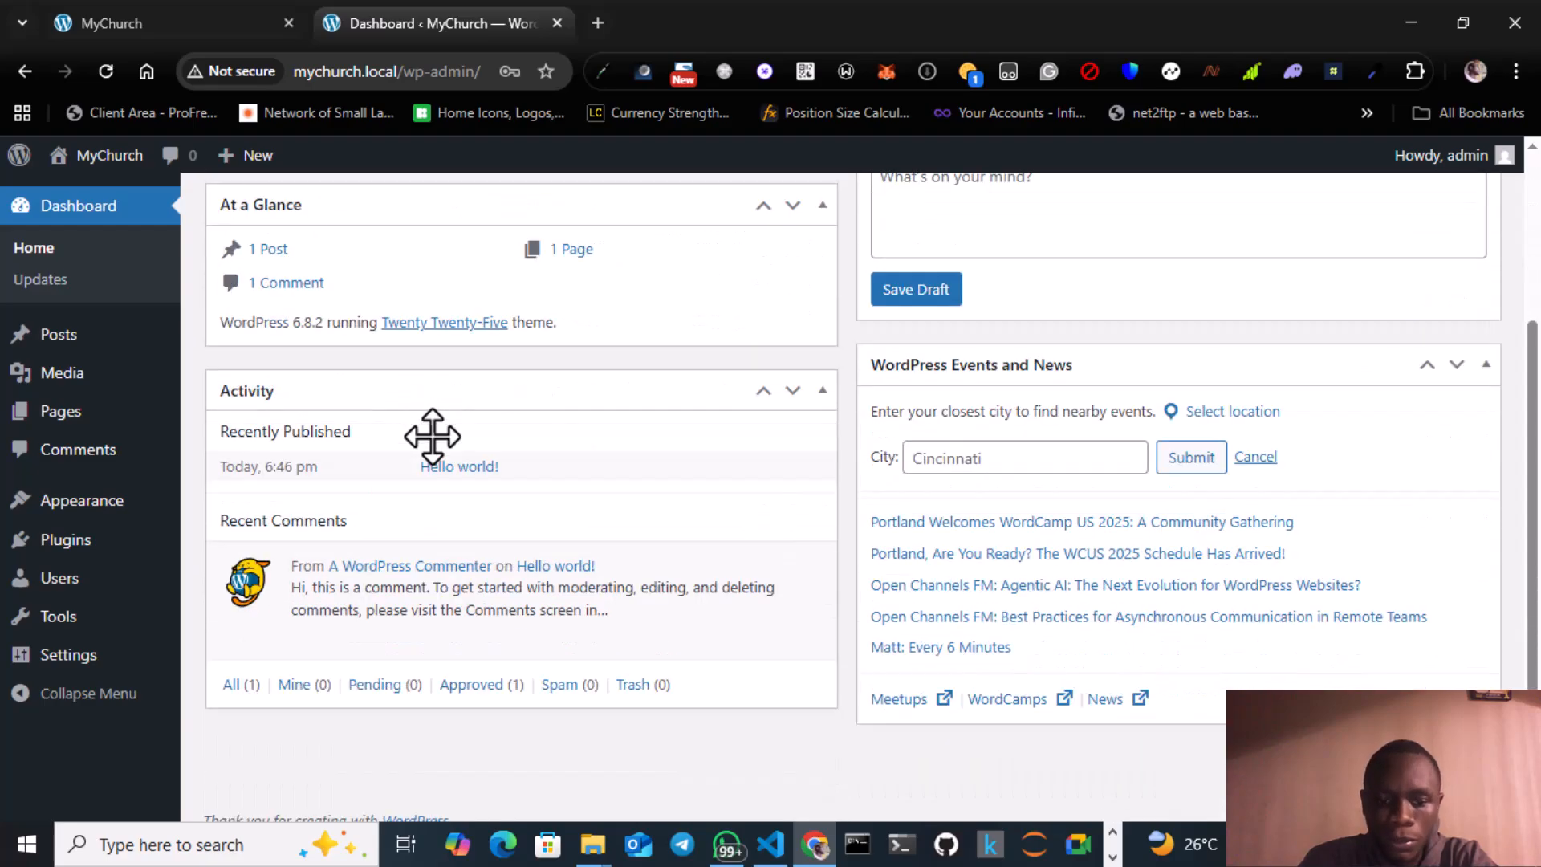
scroll(431, 436, up, 3)
scroll(431, 437, down, 4)
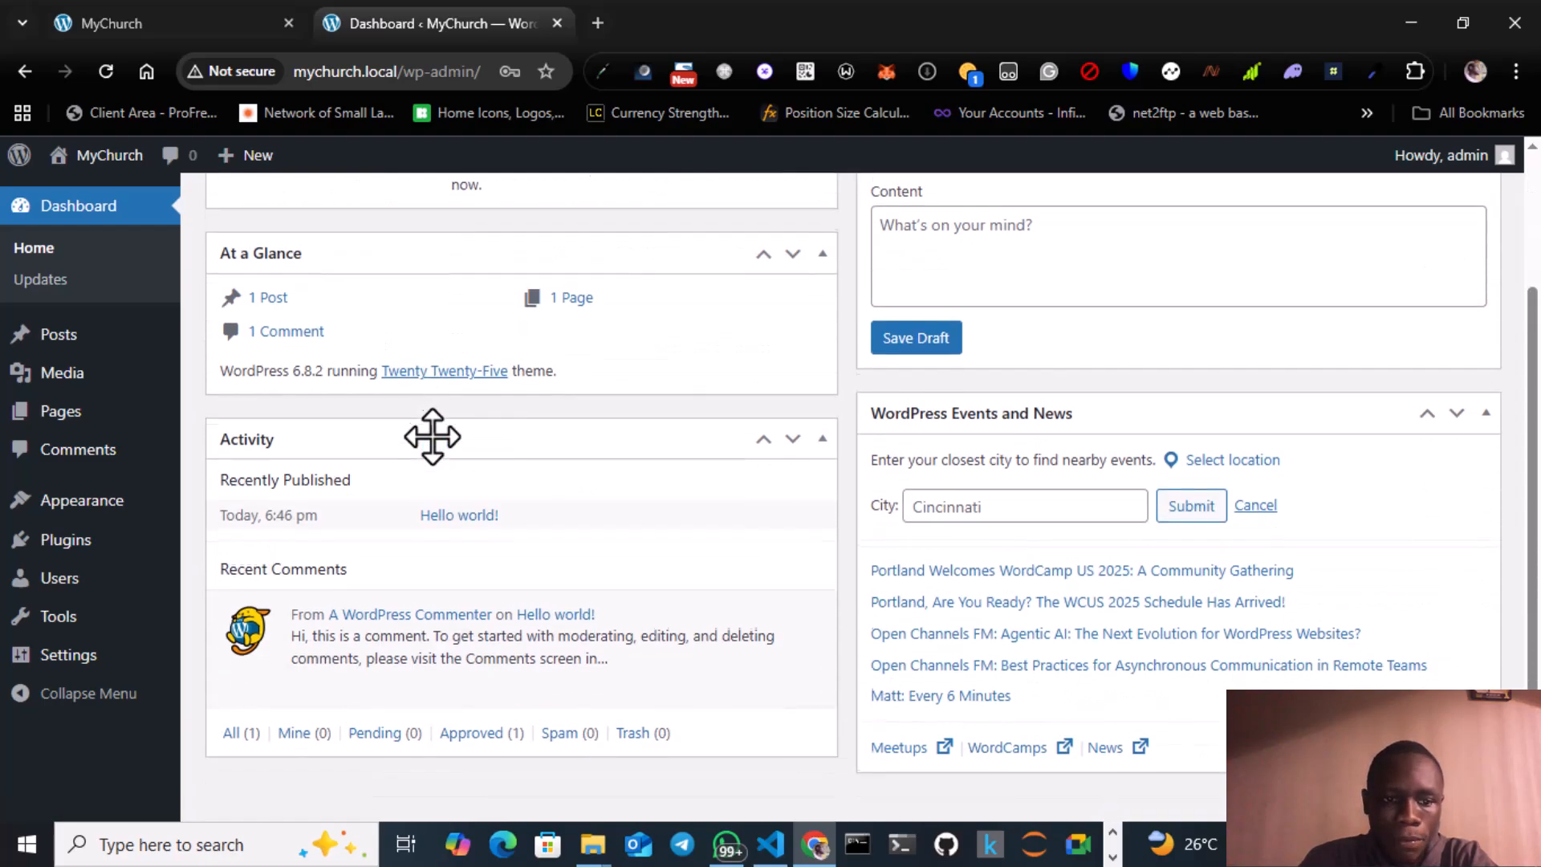
scroll(432, 437, up, 4)
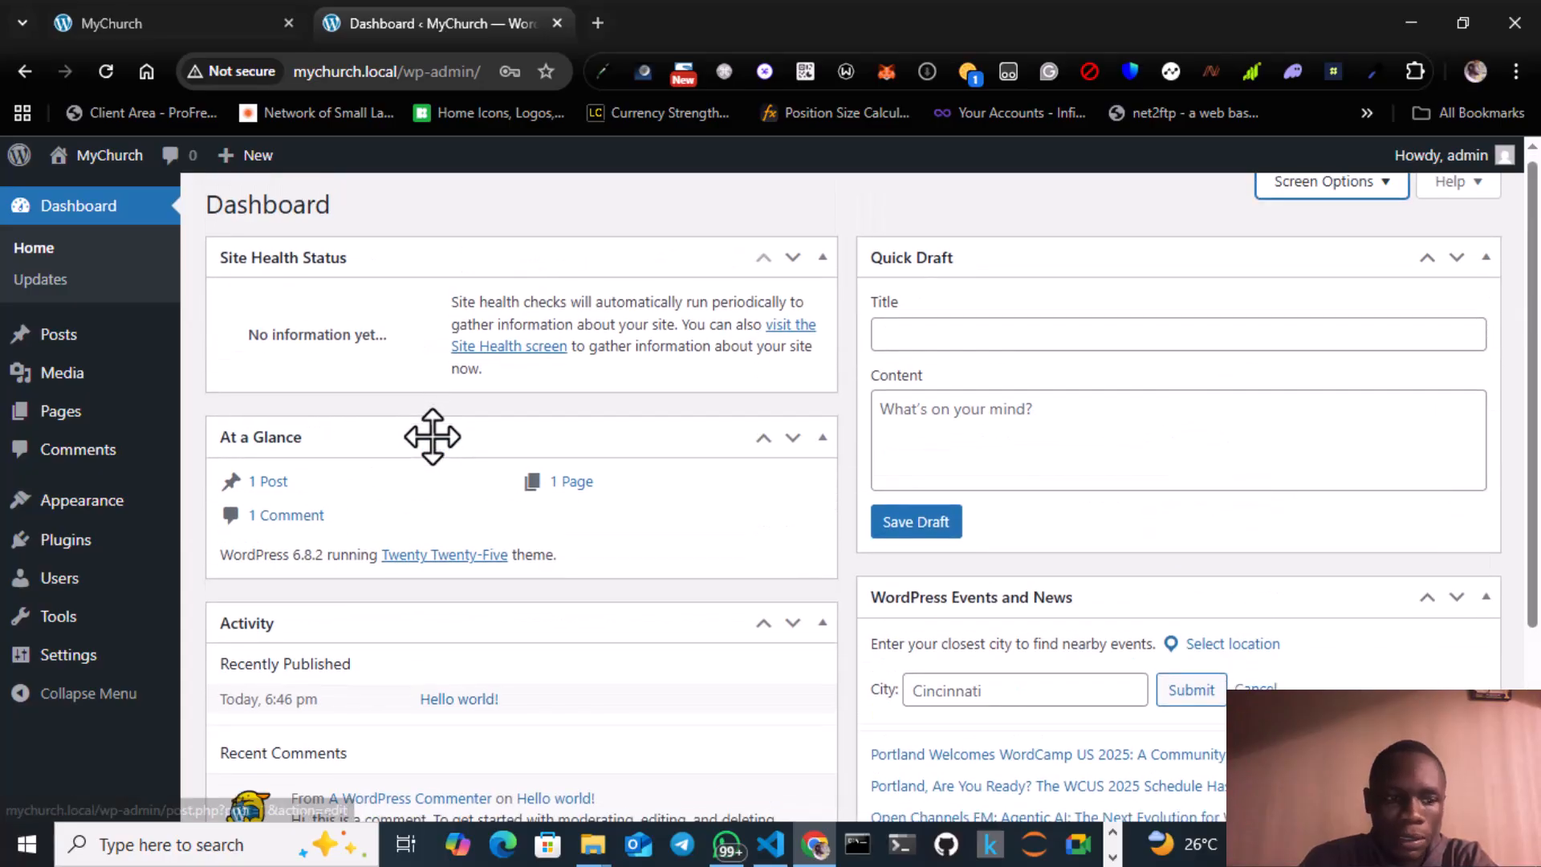
scroll(431, 436, down, 3)
mouse_move(94, 342)
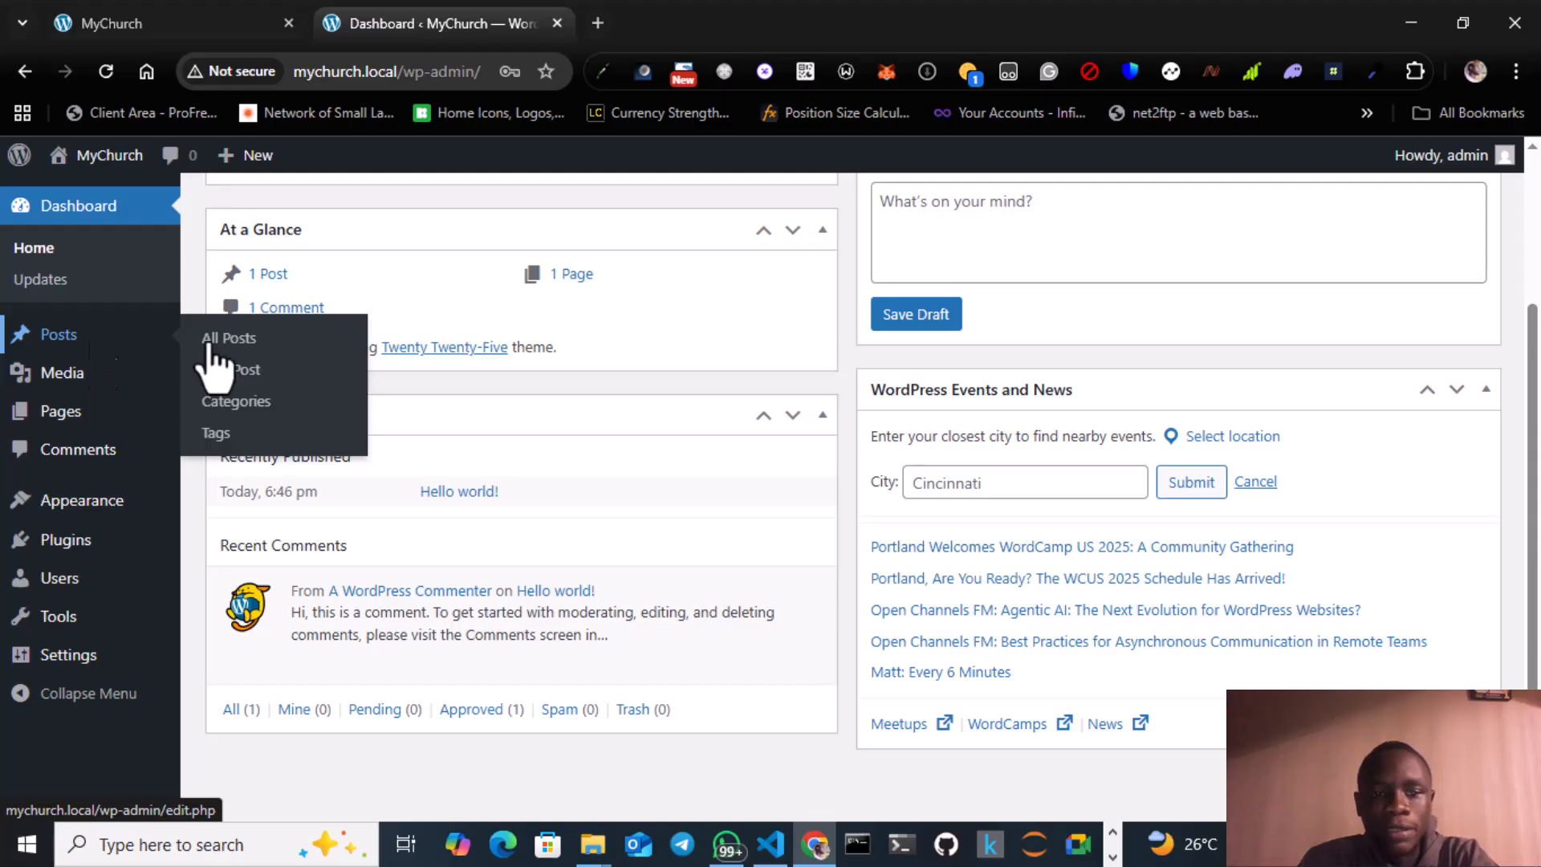
scroll(648, 415, up, 3)
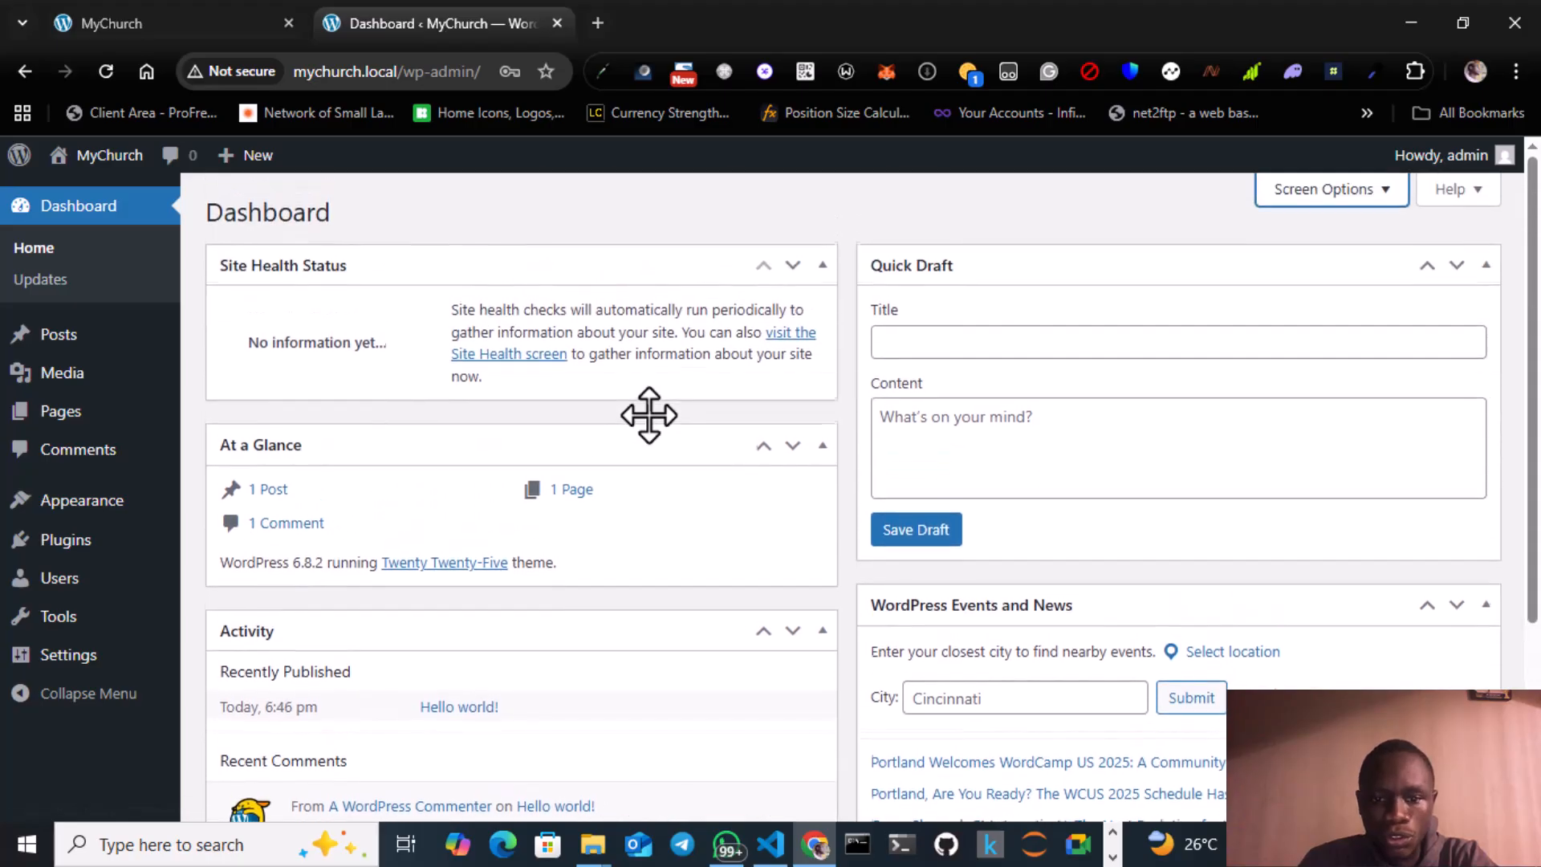